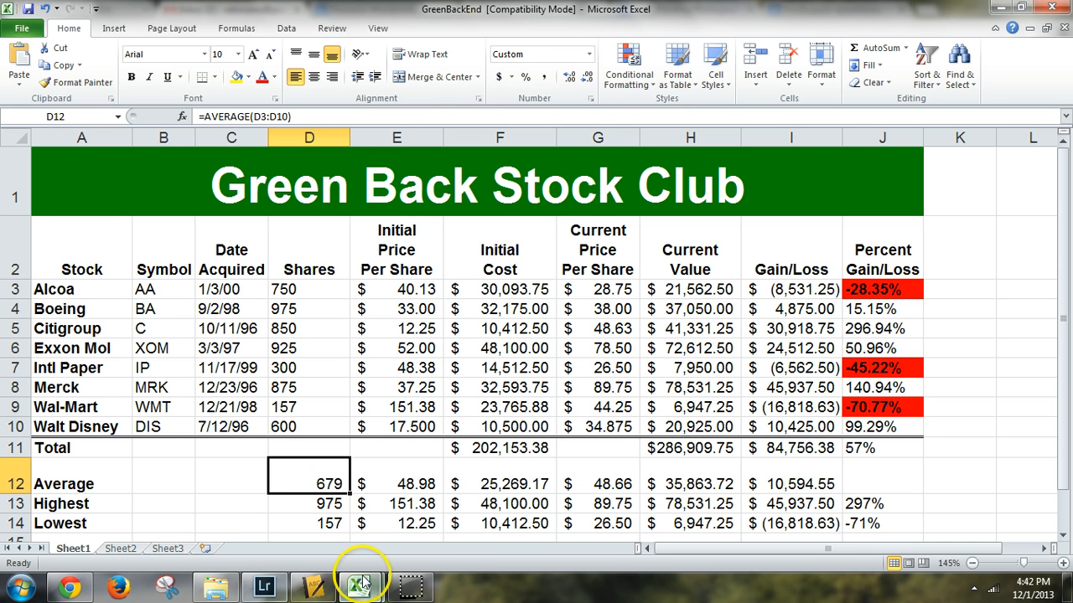
Switch to the GreenBackStart workbook and locate the Initial Cost and Initial Price Per Share cells for Alcoa
mouse_move(362, 580)
left_click(323, 507)
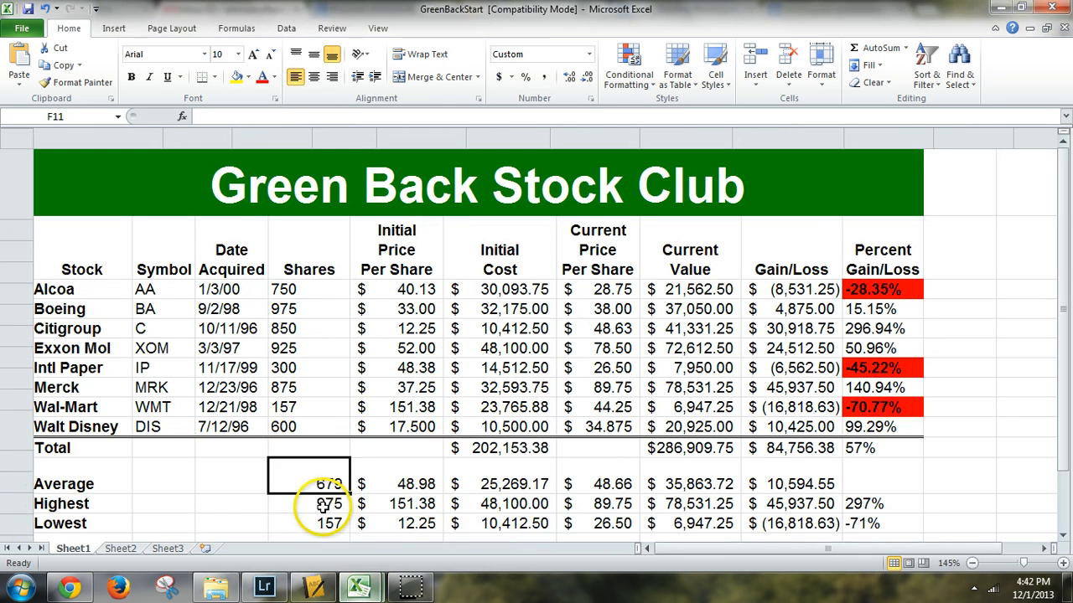
left_click(470, 233)
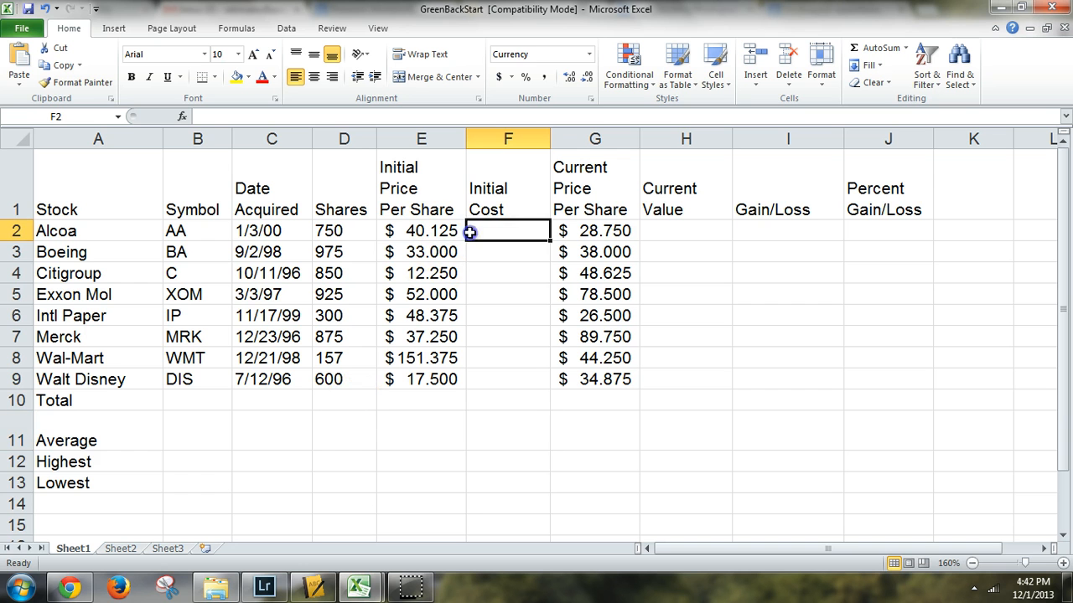
left_click(510, 203)
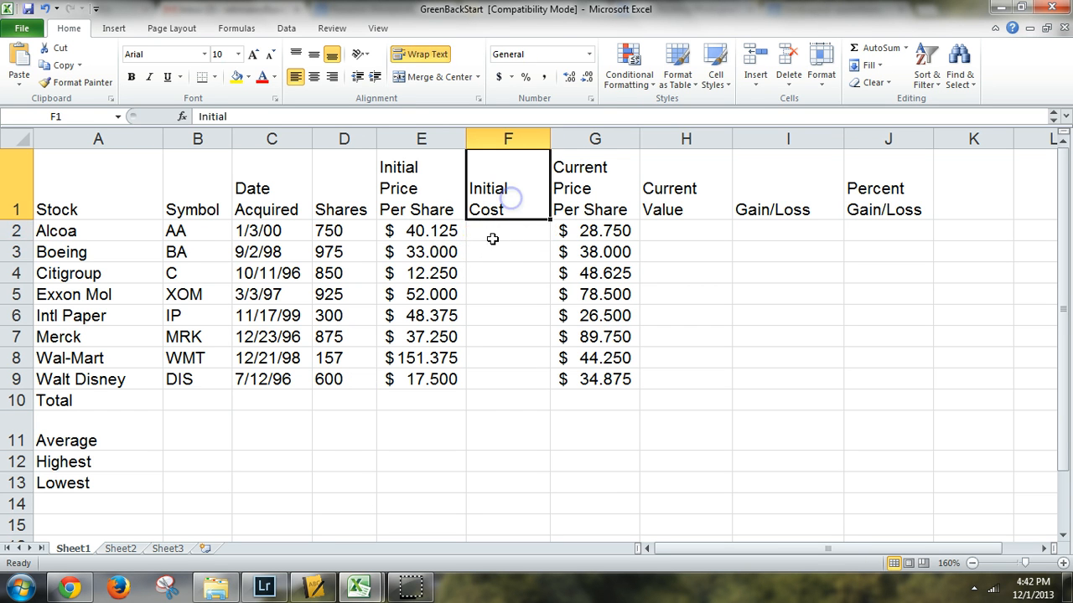
left_click(444, 232)
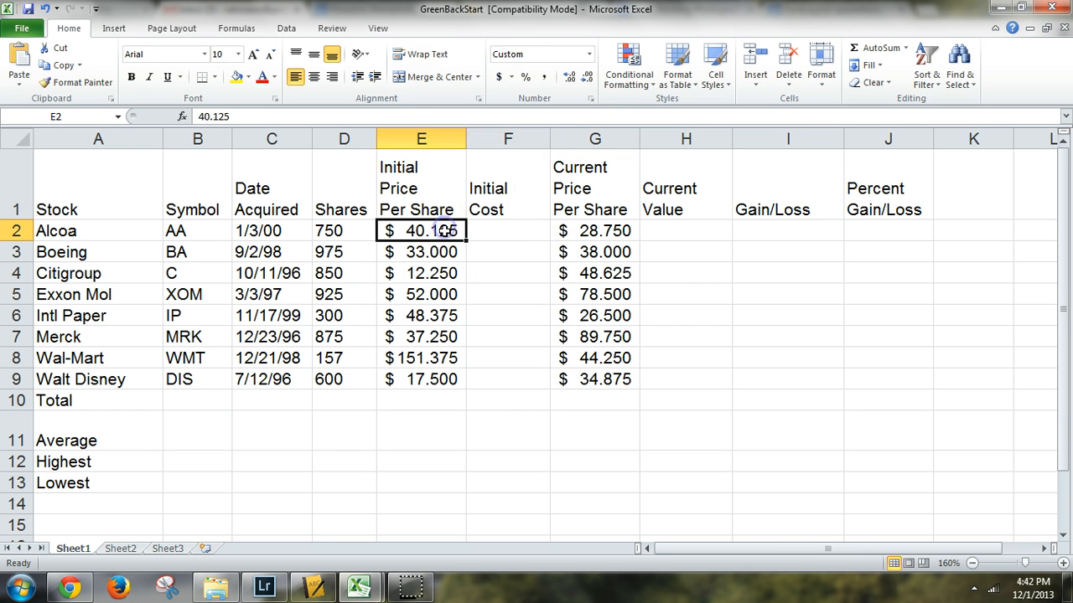
Calculate Alcoa's initial cost in F2 with the formula =E2*D2 and widen column F to fit the amount
left_click(505, 234)
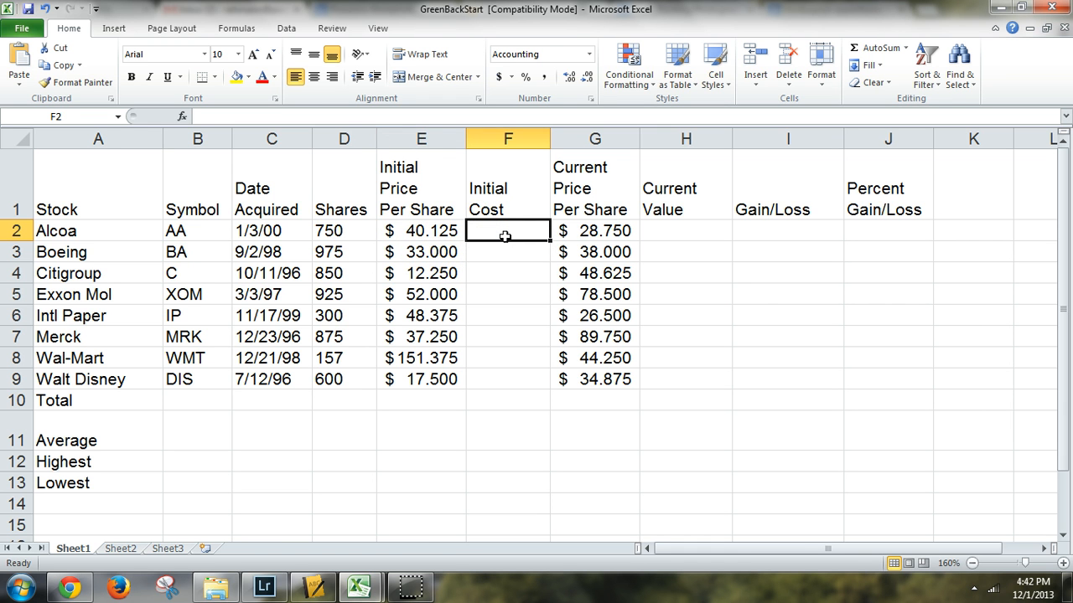
type("=")
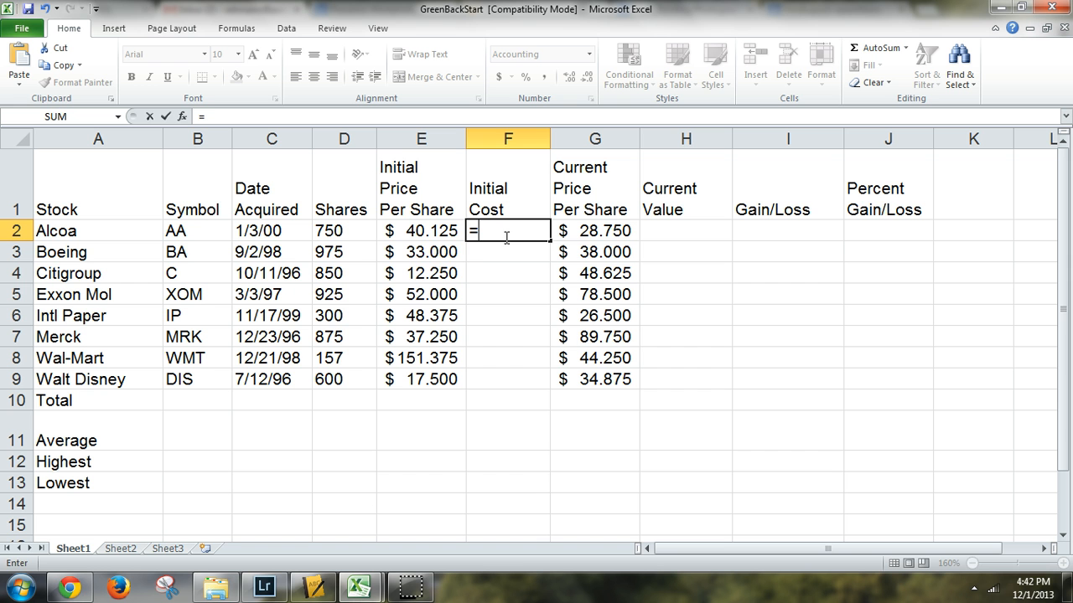
left_click(439, 231)
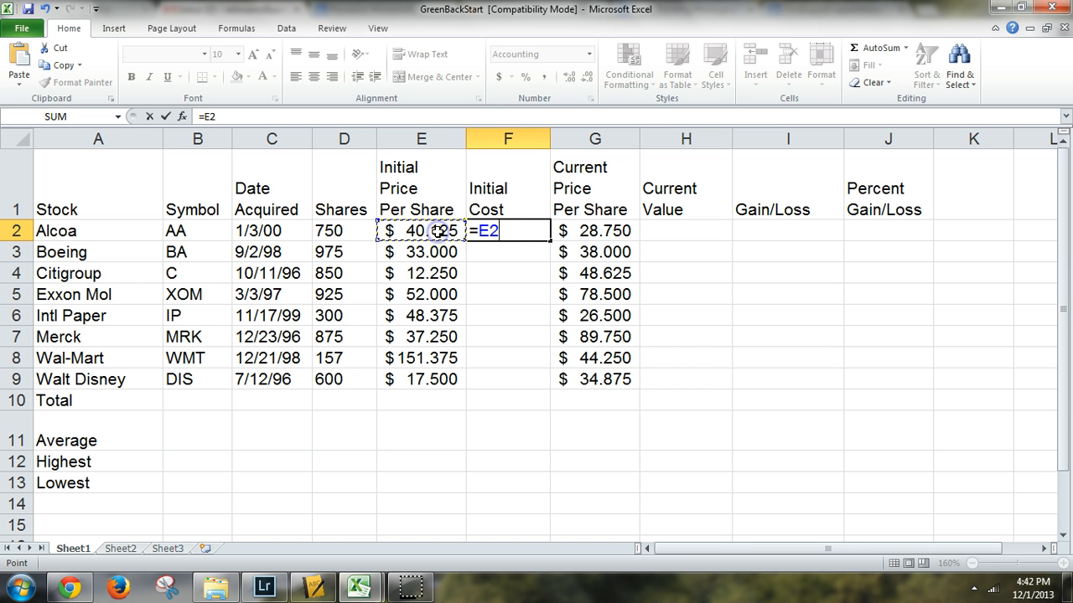
left_click(339, 231)
key("Return")
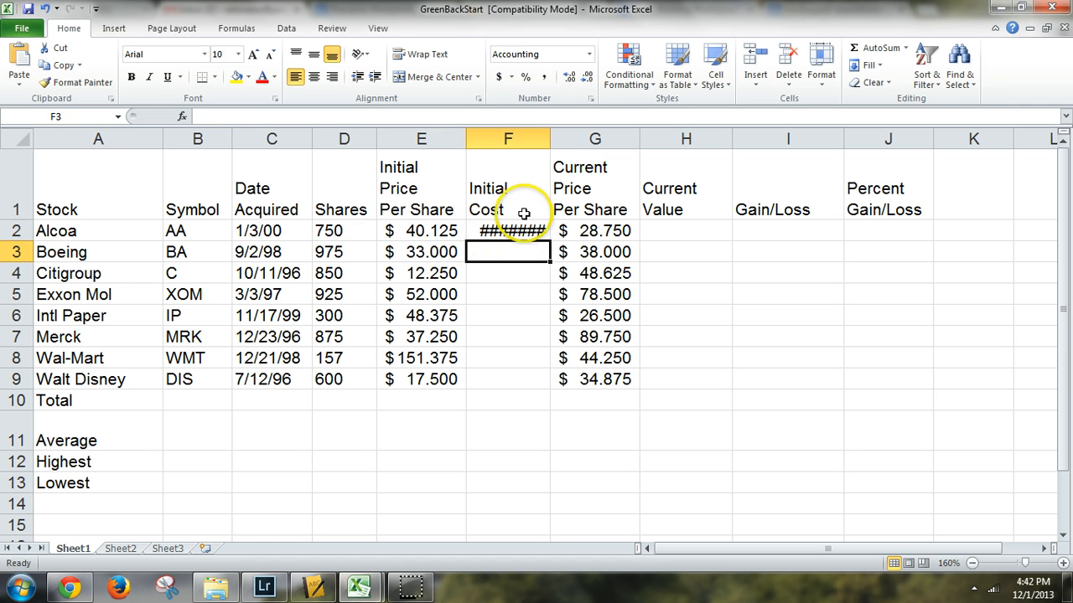
left_click_drag(549, 141, 573, 142)
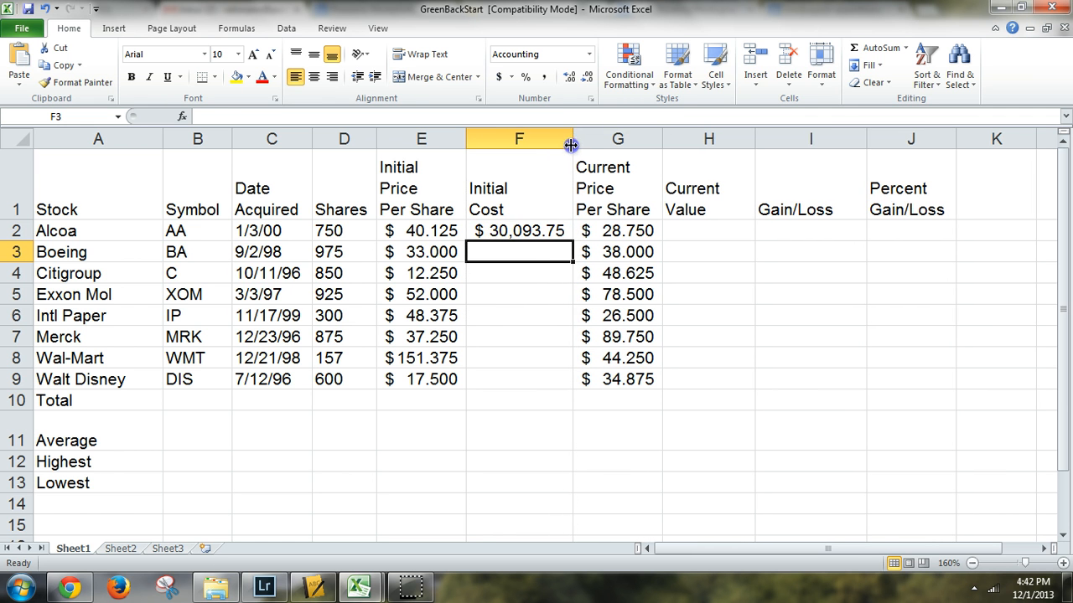
left_click(508, 232)
left_click(505, 252)
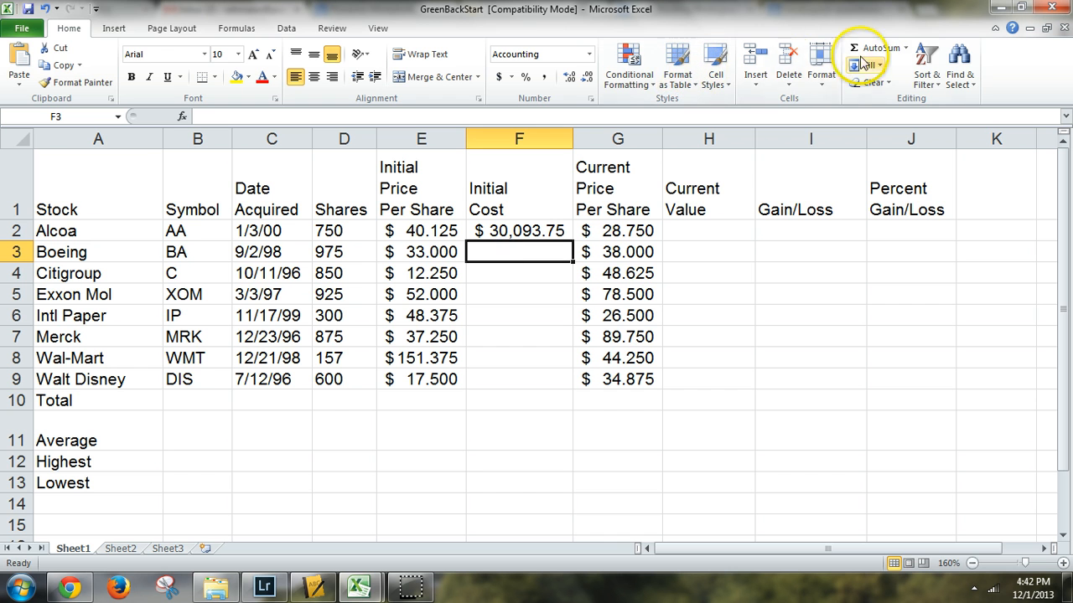
left_click(235, 31)
left_click(72, 84)
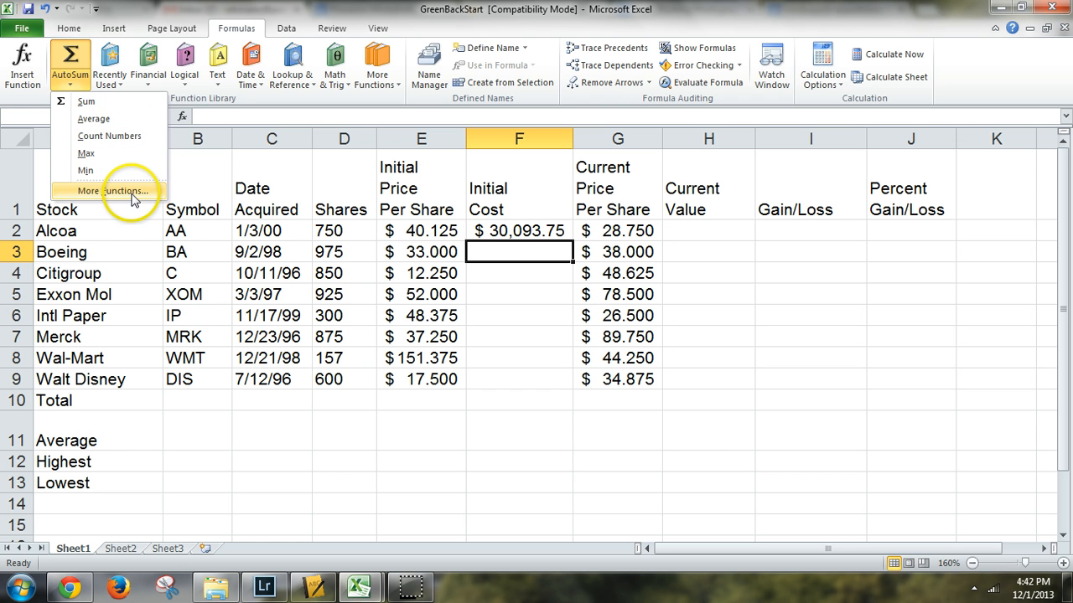
left_click(490, 210)
Try filling the Initial Cost formula from F2 down to F9, check the copied cell references and undo the fill
left_click(500, 228)
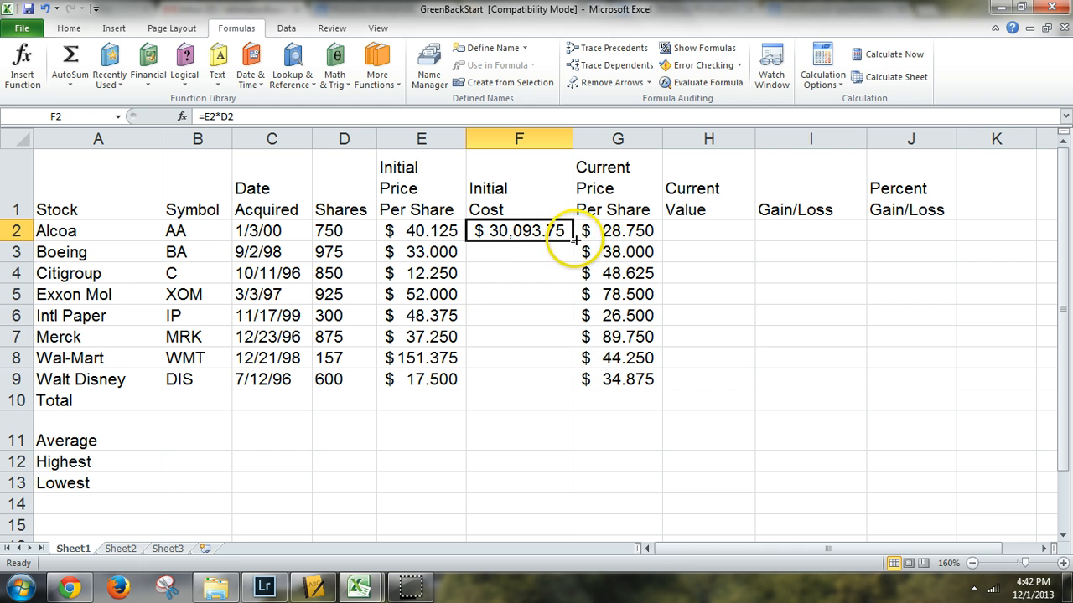
left_click_drag(572, 240, 570, 391)
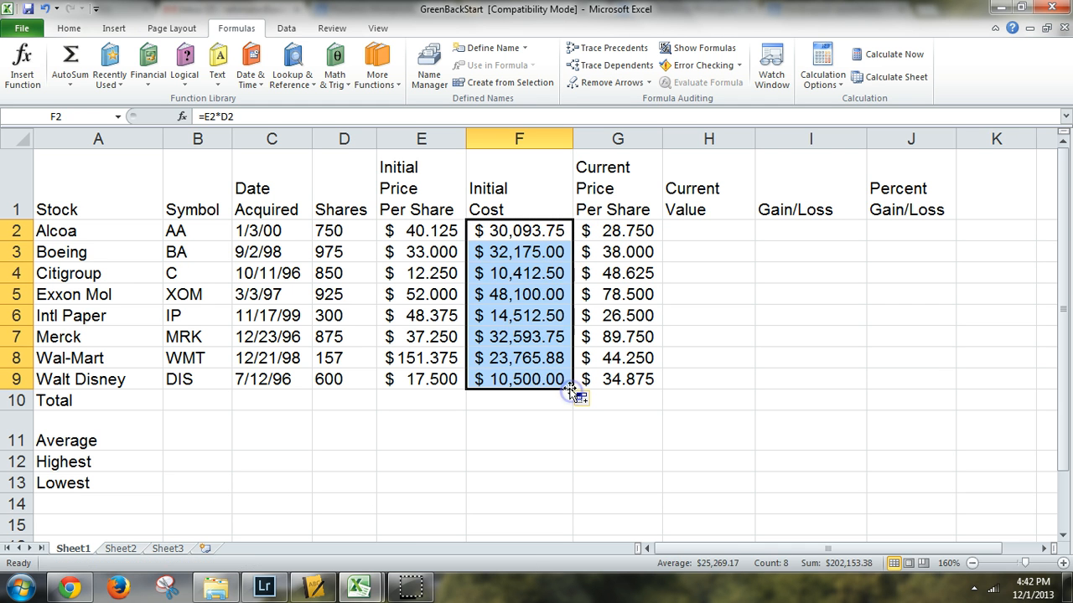
left_click(532, 300)
double_click(522, 261)
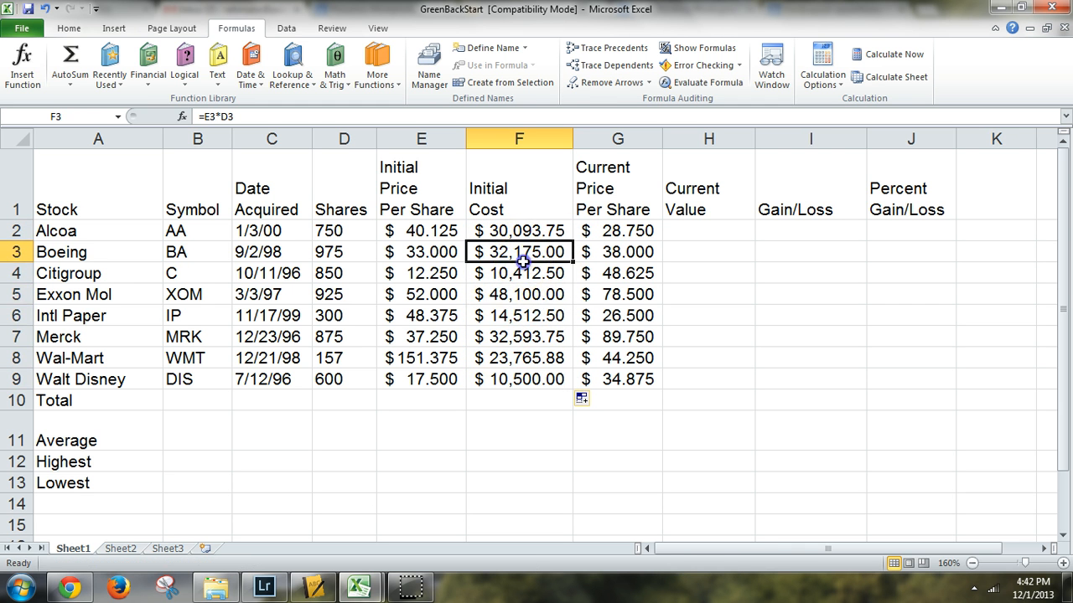
double_click(518, 359)
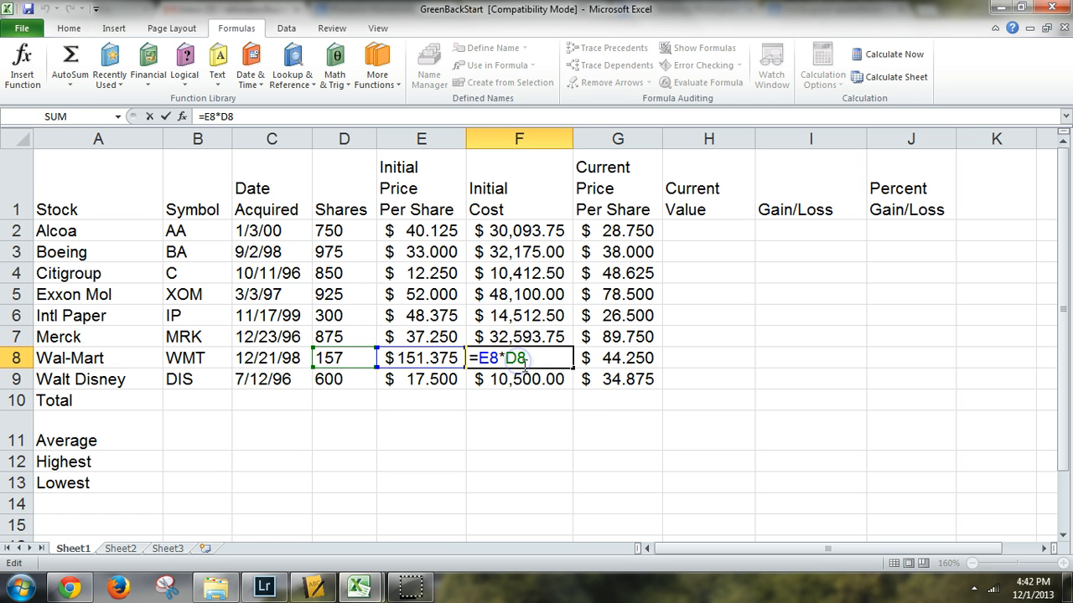
double_click(513, 336)
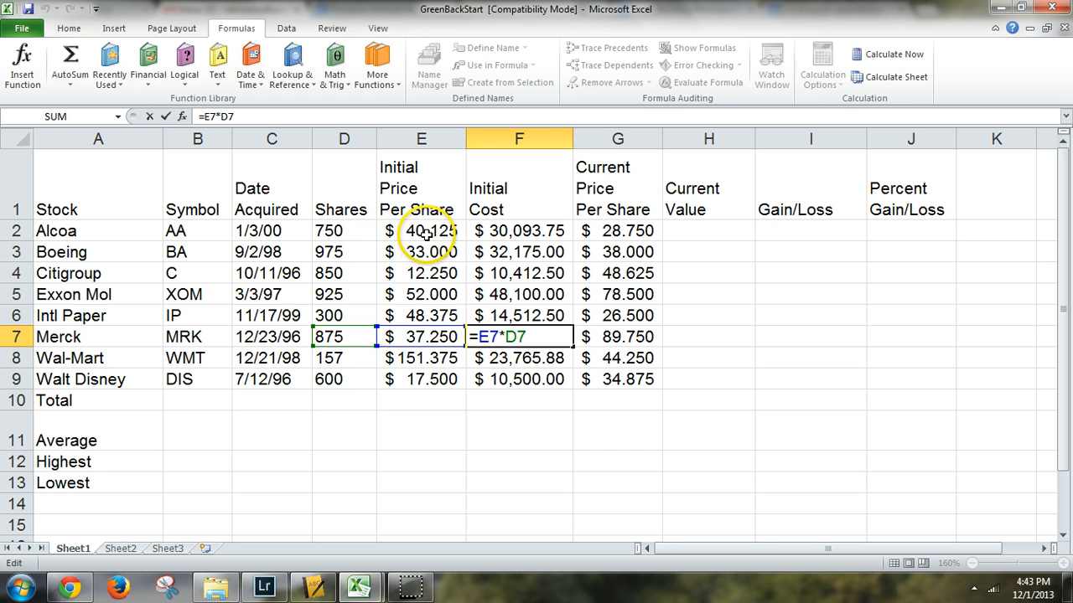
left_click(522, 245)
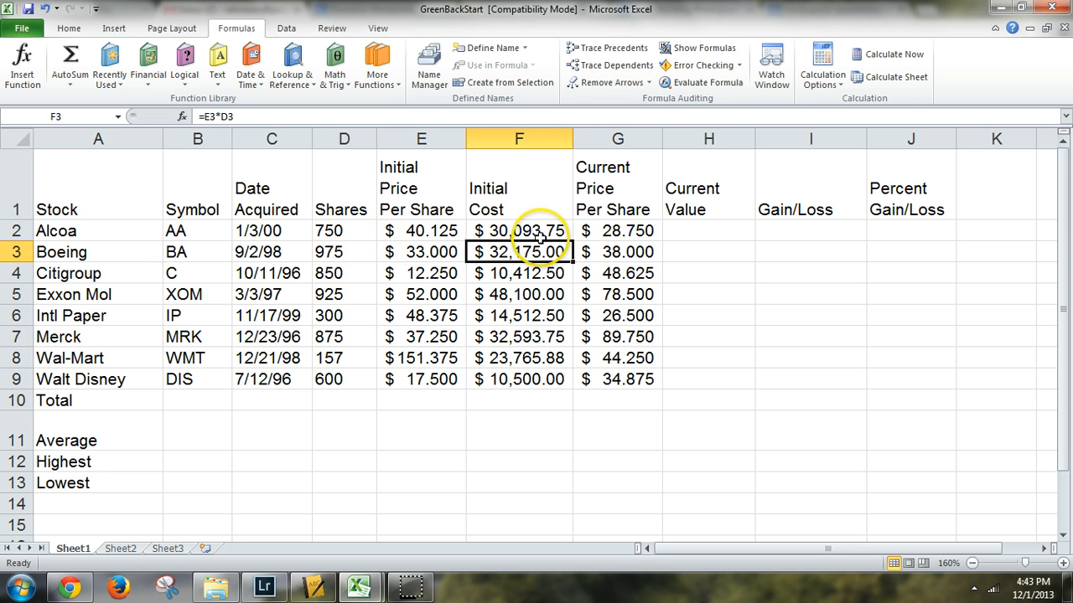
key("ctrl+z")
key("ctrl+z")
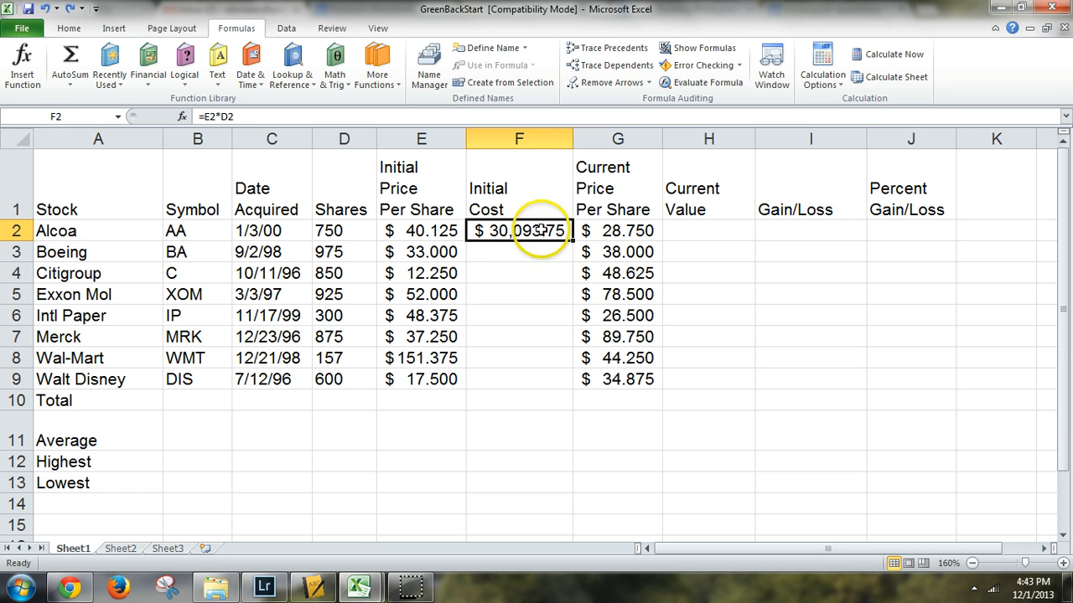
Fill the Initial Cost formula from F2 down through F9 for the remaining stocks
left_click_drag(540, 230, 522, 383)
left_click(526, 296)
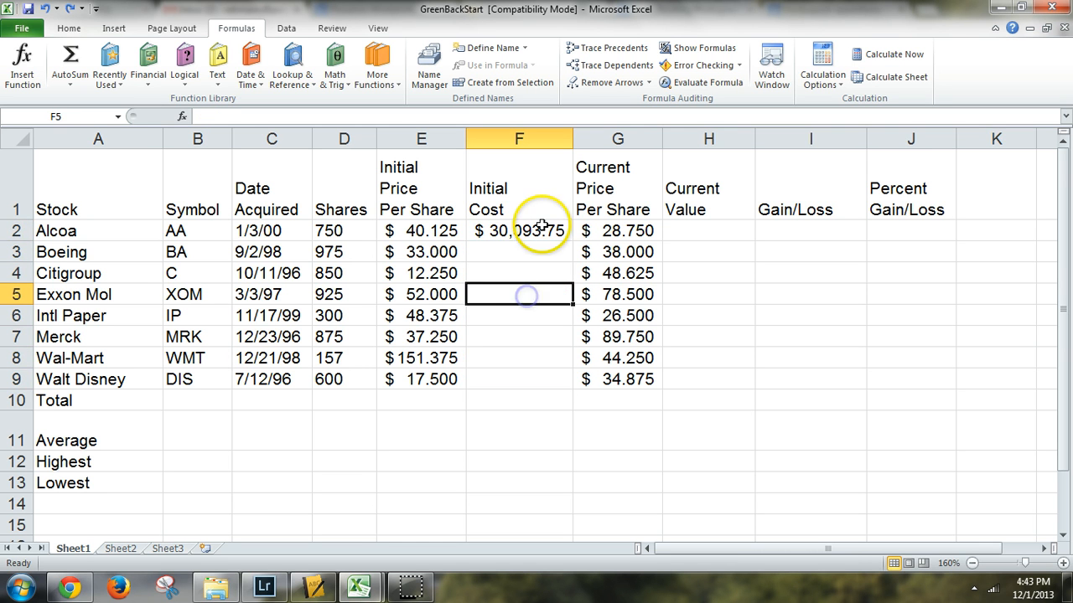
left_click(536, 232)
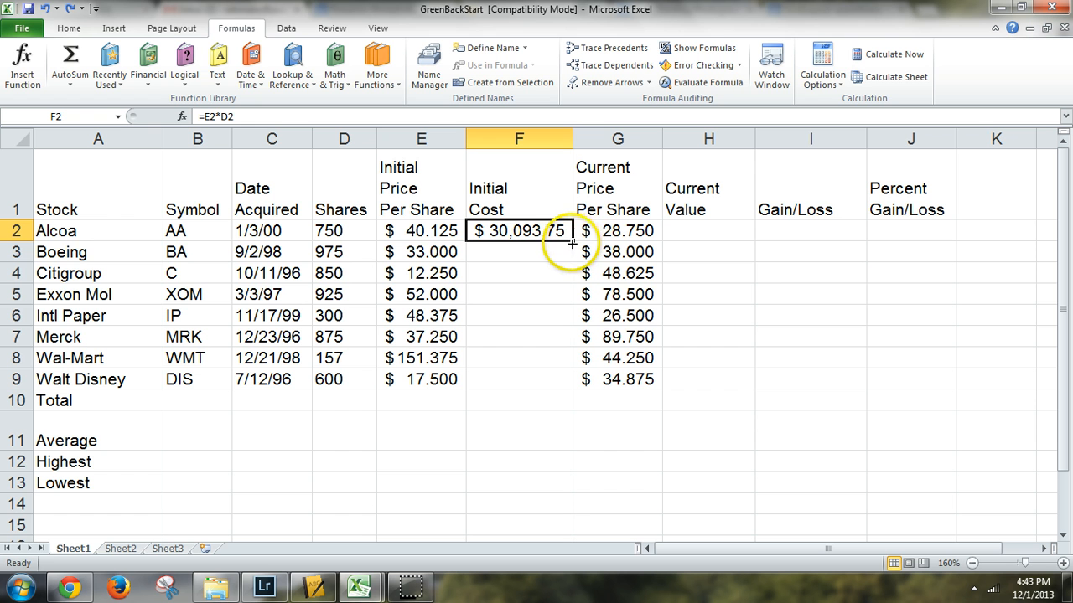
left_click_drag(573, 239, 573, 388)
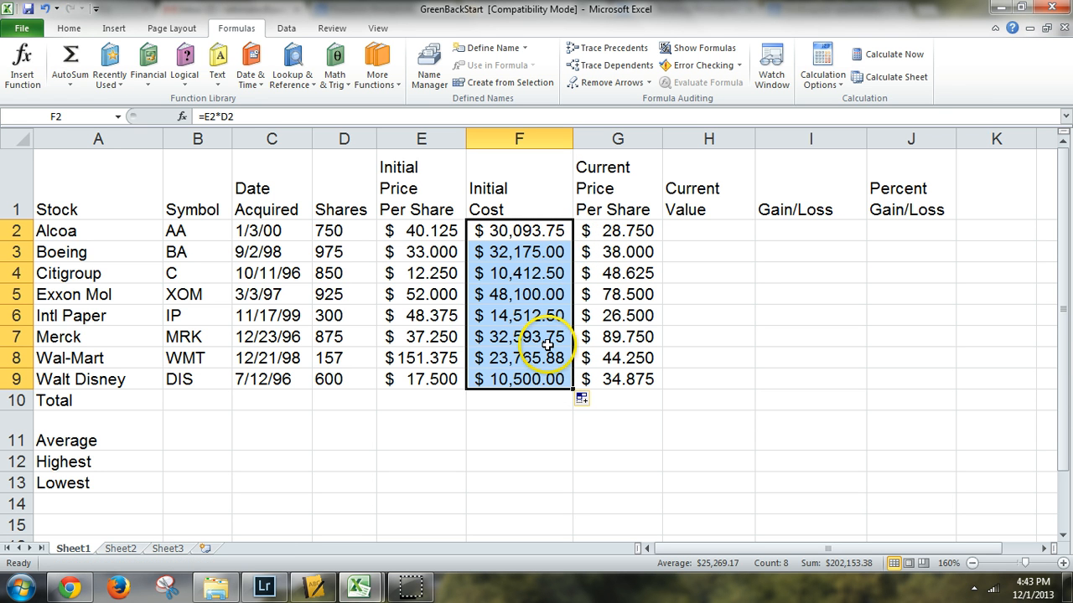
Calculate Alcoa's current value in H2 with the formula =D2*G2 and widen column H to fit the amount
left_click(706, 238)
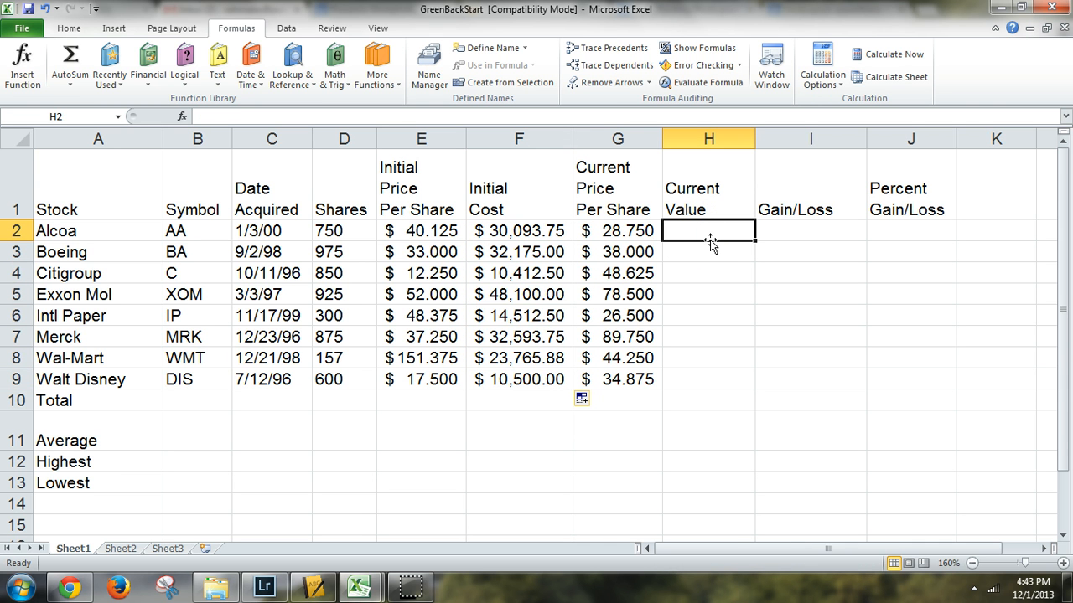
left_click(593, 189)
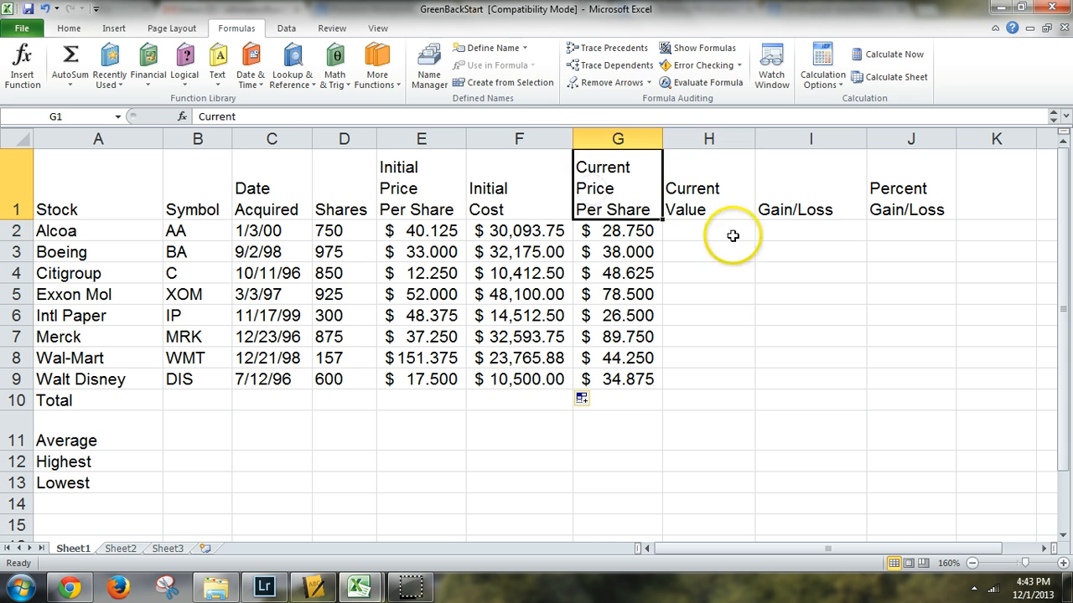
left_click(730, 230)
type("=")
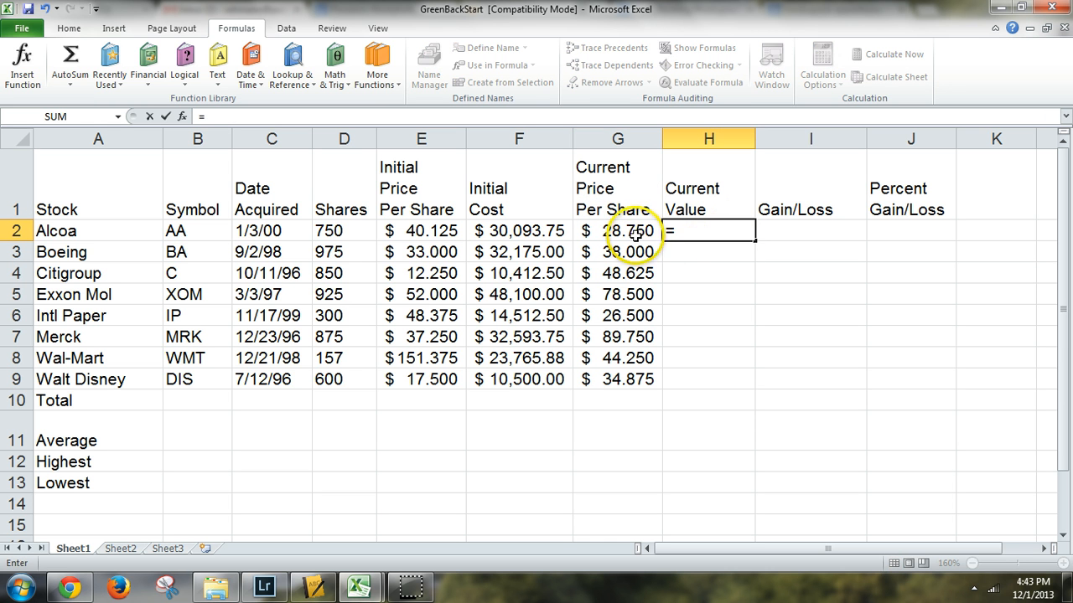
left_click(340, 231)
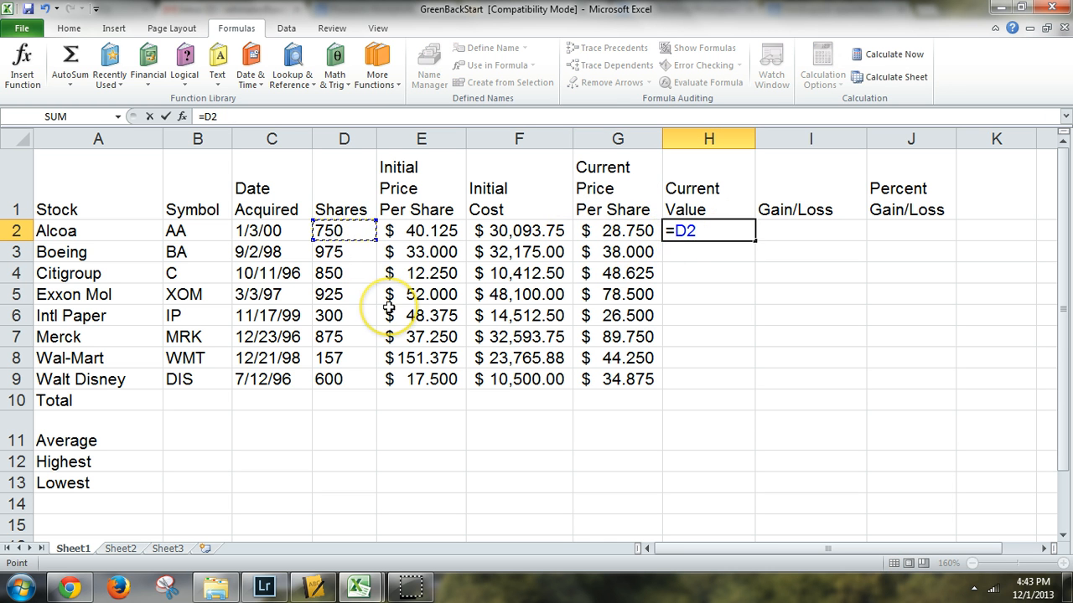
left_click(630, 234)
key("Return")
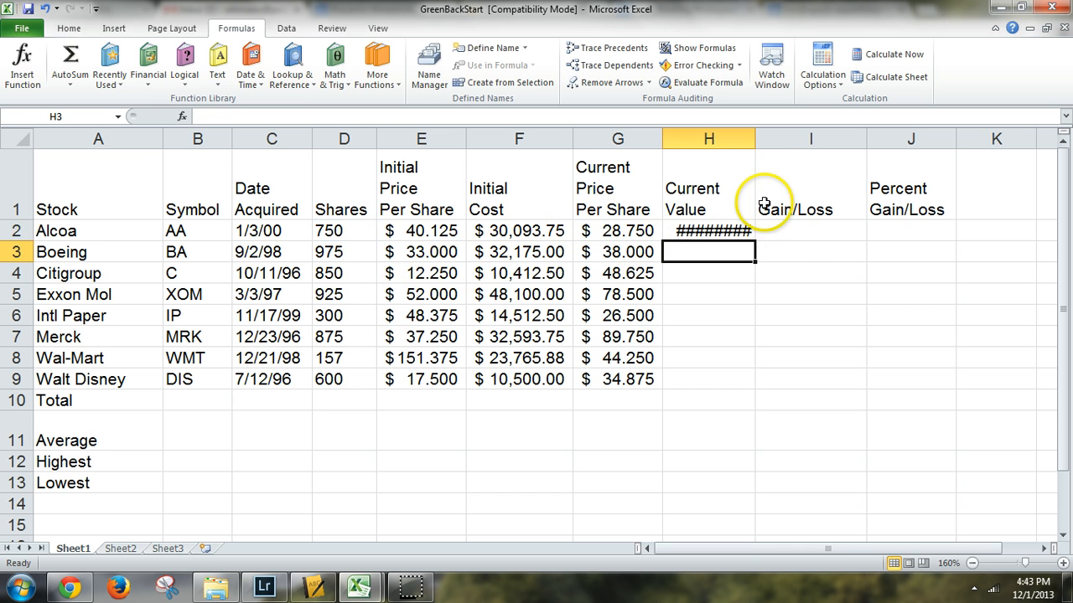
left_click_drag(756, 148, 772, 149)
Fill the Current Value formula from H2 down through H9 and check the copied formula in H3
left_click(755, 237)
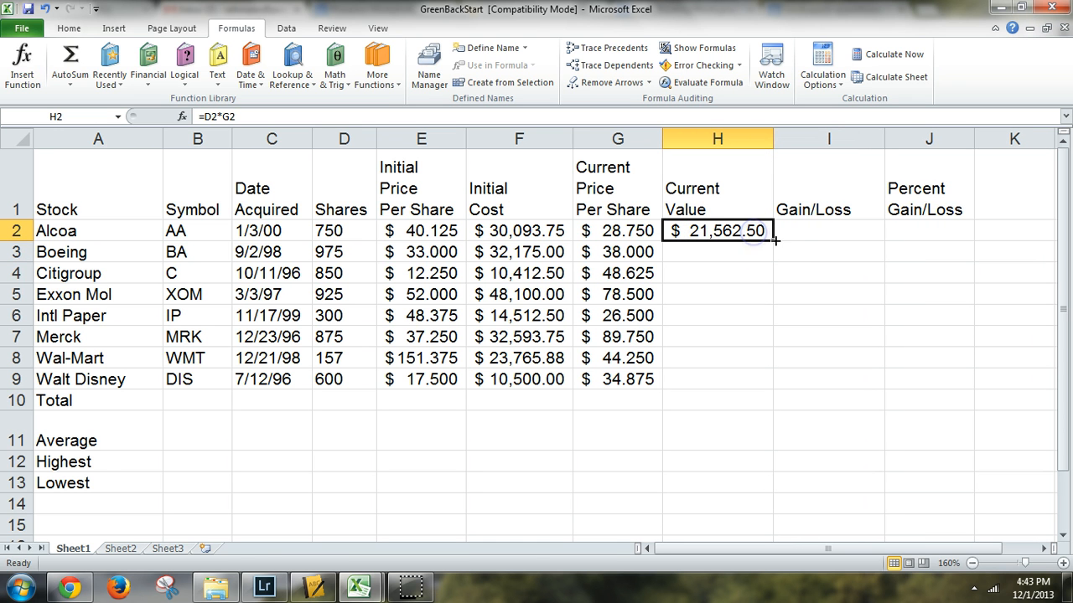
left_click_drag(775, 240, 777, 389)
left_click(692, 254)
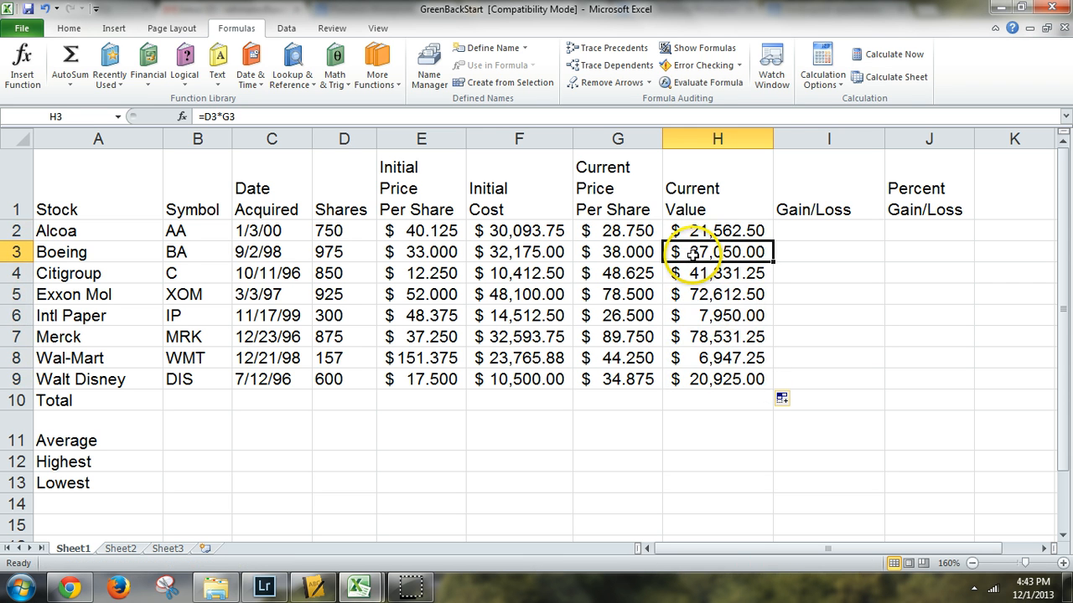
Calculate Alcoa's gain or loss in I2 as current value minus initial cost with the formula =H2-F2
left_click(802, 227)
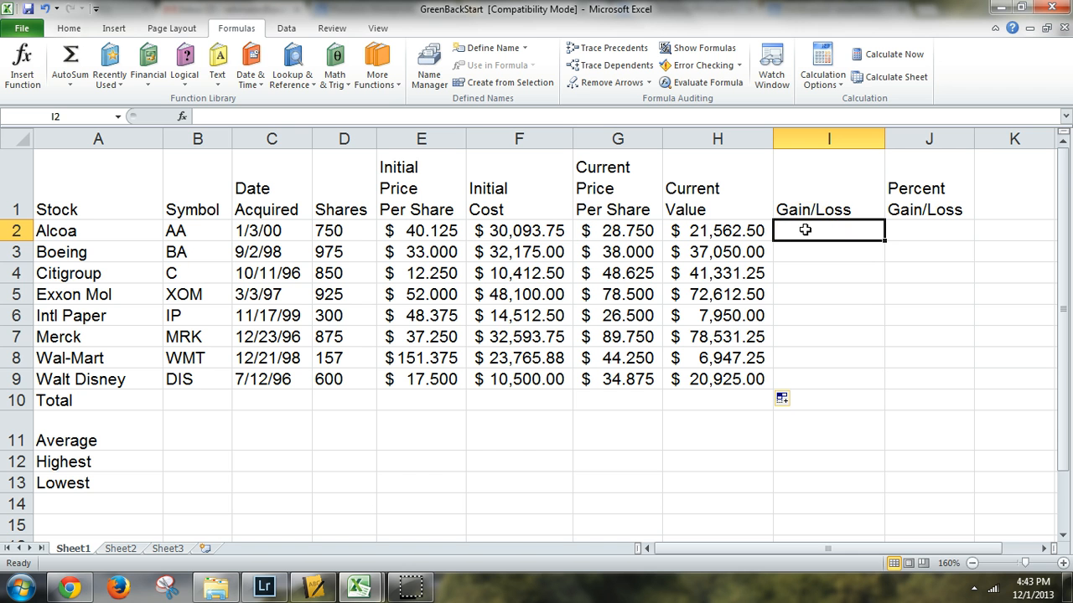
type("=")
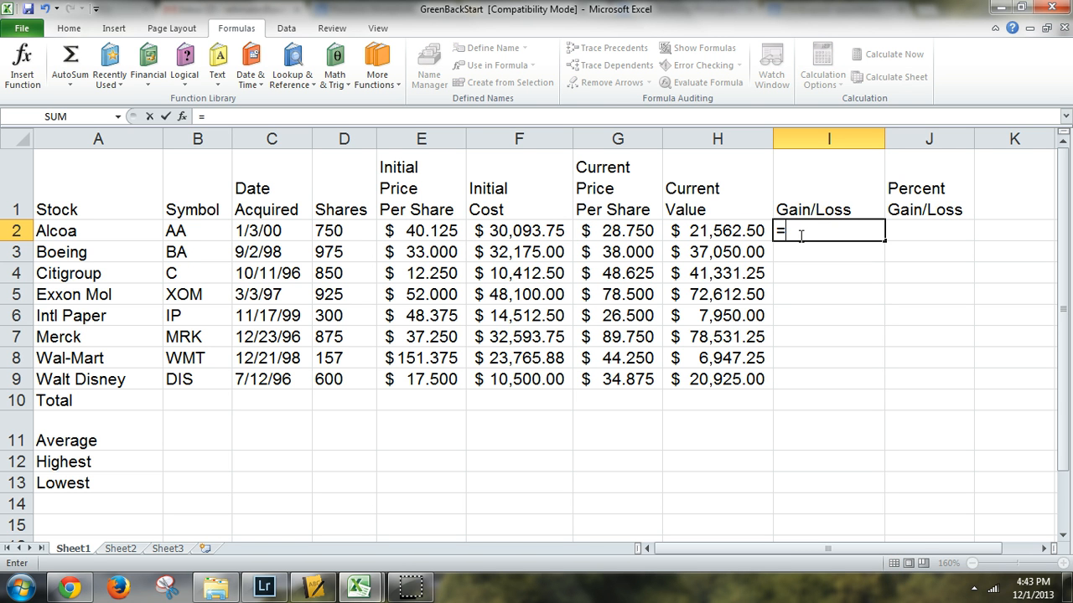
left_click(728, 231)
left_click(728, 231)
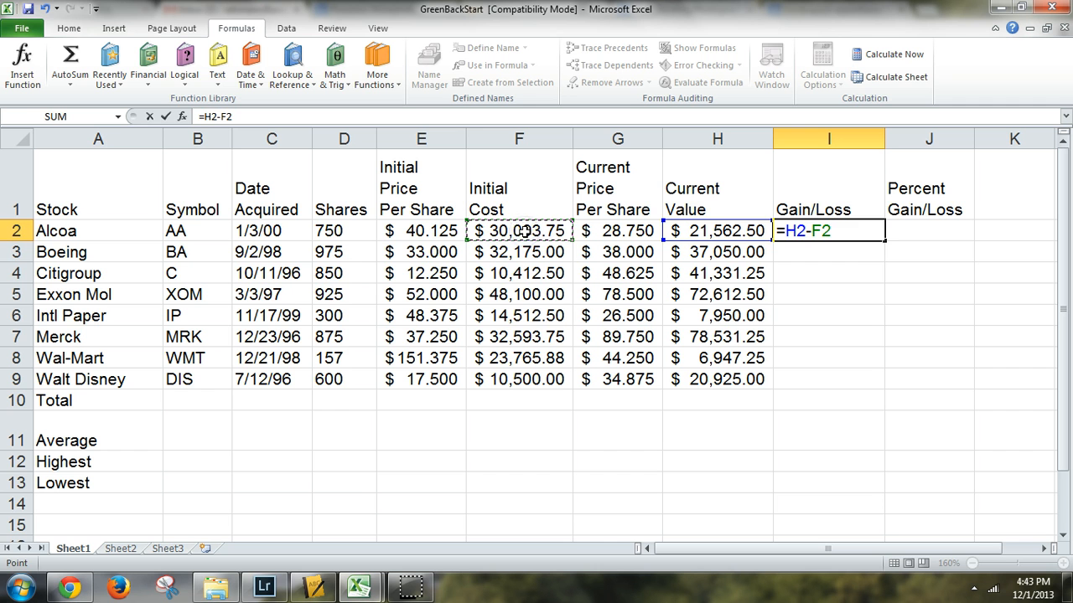
key("Return")
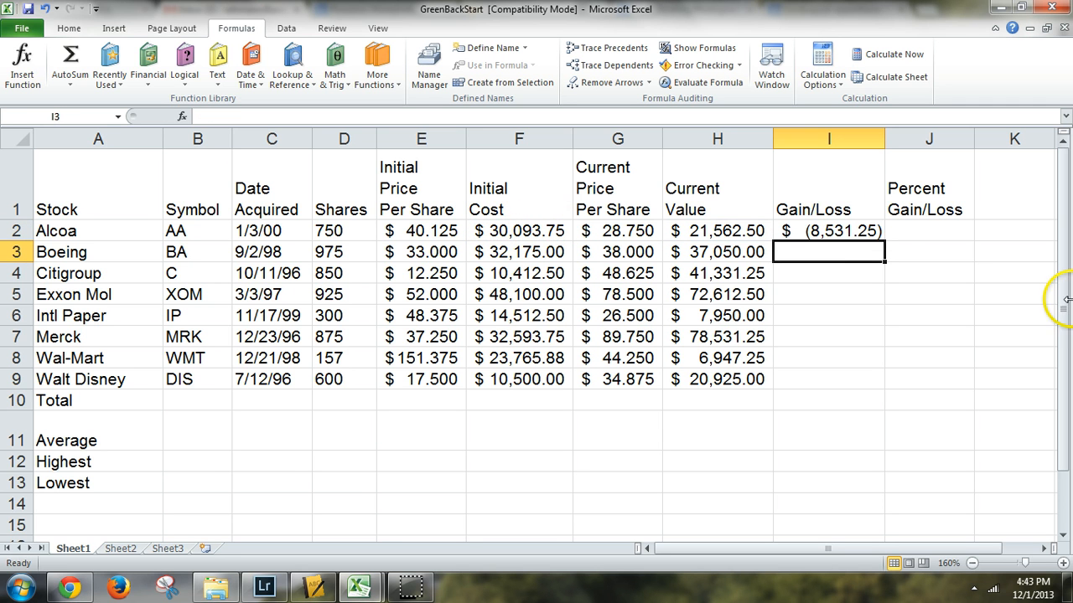
Fill the Gain/Loss formula from I2 down through I9 and check the copied formula in I3
left_click(836, 236)
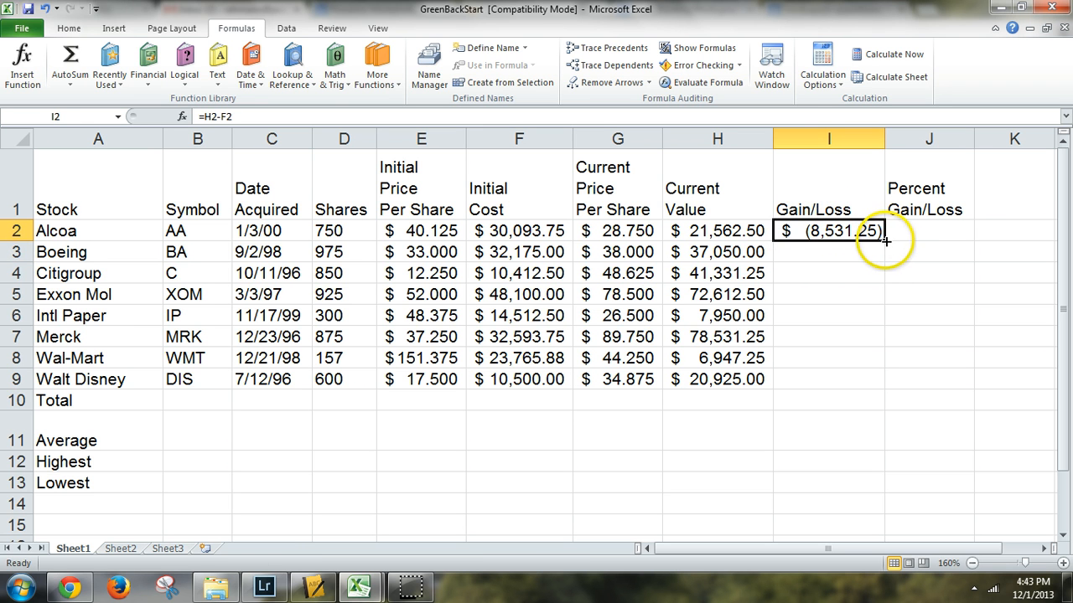
left_click_drag(885, 241, 882, 389)
left_click(847, 254)
Select J2 for Alcoa's percent gain/loss and switch to the finished GreenBackEnd workbook for reference
left_click(917, 222)
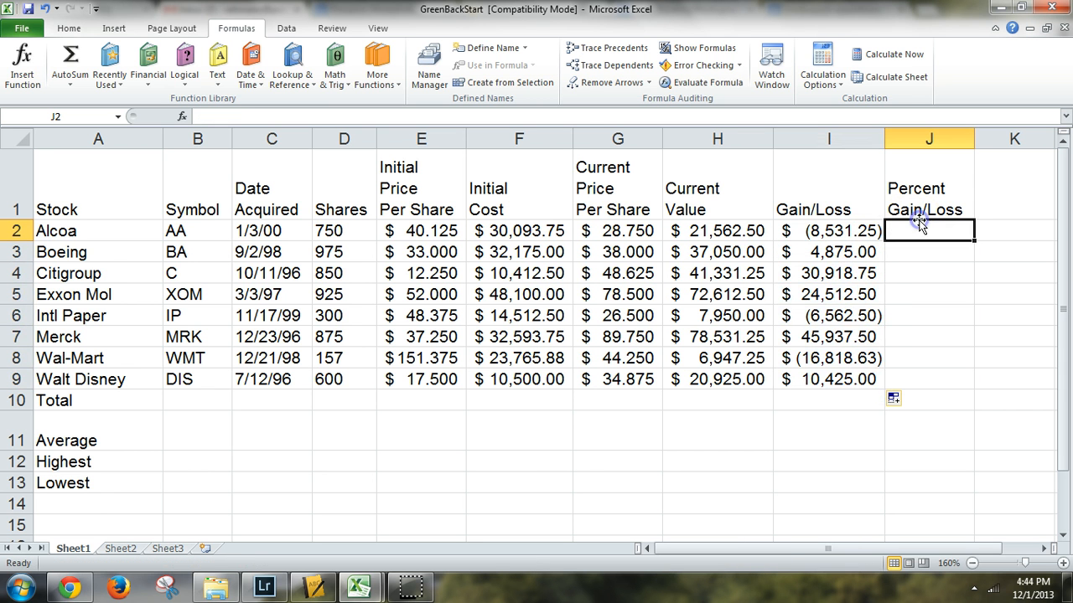
left_click(358, 586)
left_click(423, 524)
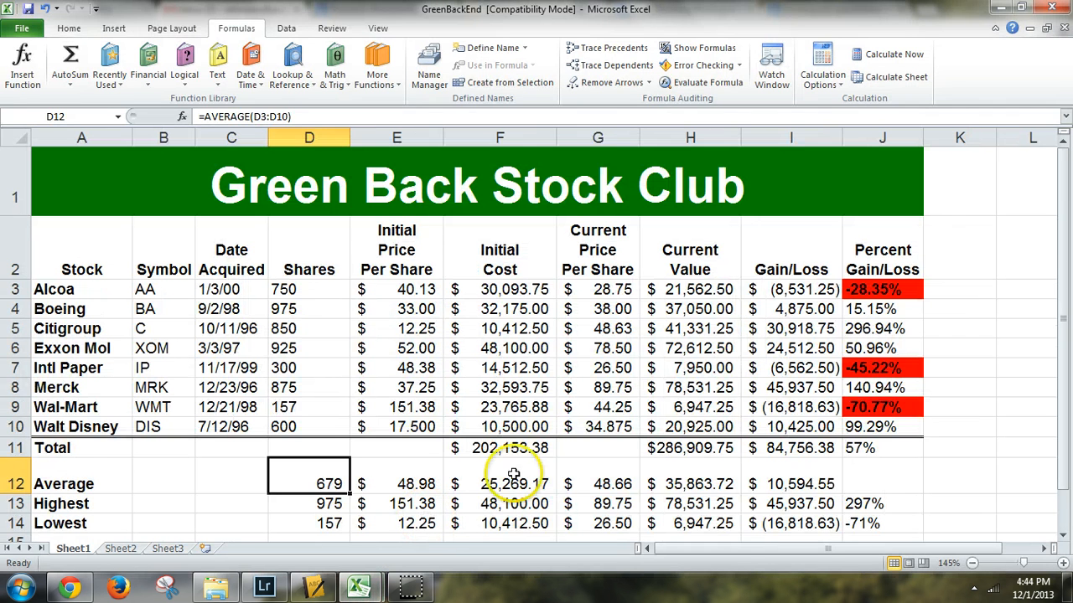
Examine Alcoa's Gain/Loss and Percent Gain/Loss formulas in the GreenBackEnd workbook, and return to the GreenBackStart workbook
left_click(773, 297)
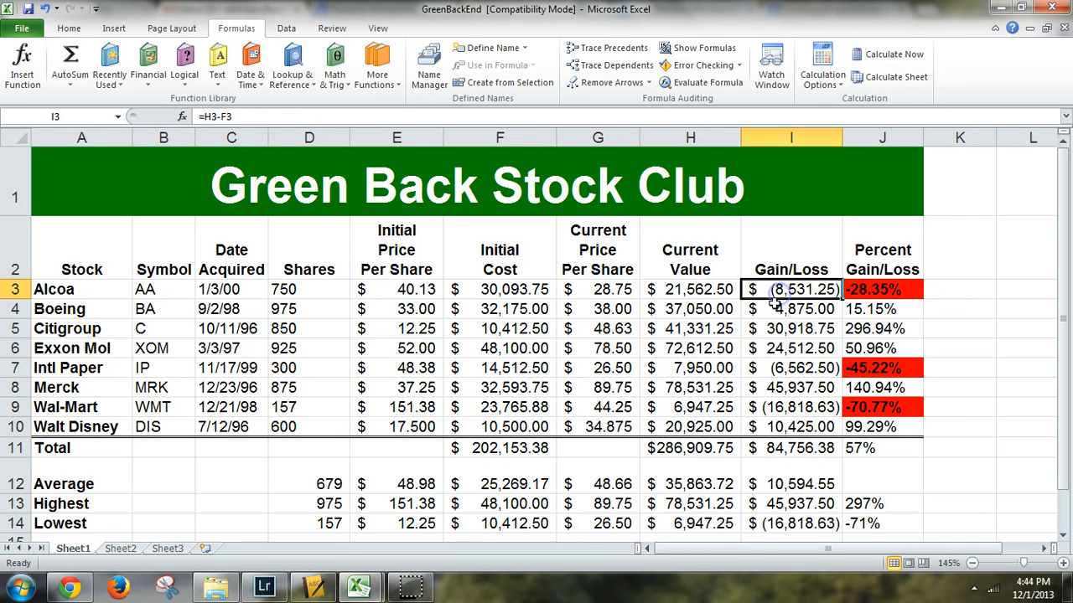
left_click(880, 293)
left_click(717, 349)
left_click(358, 587)
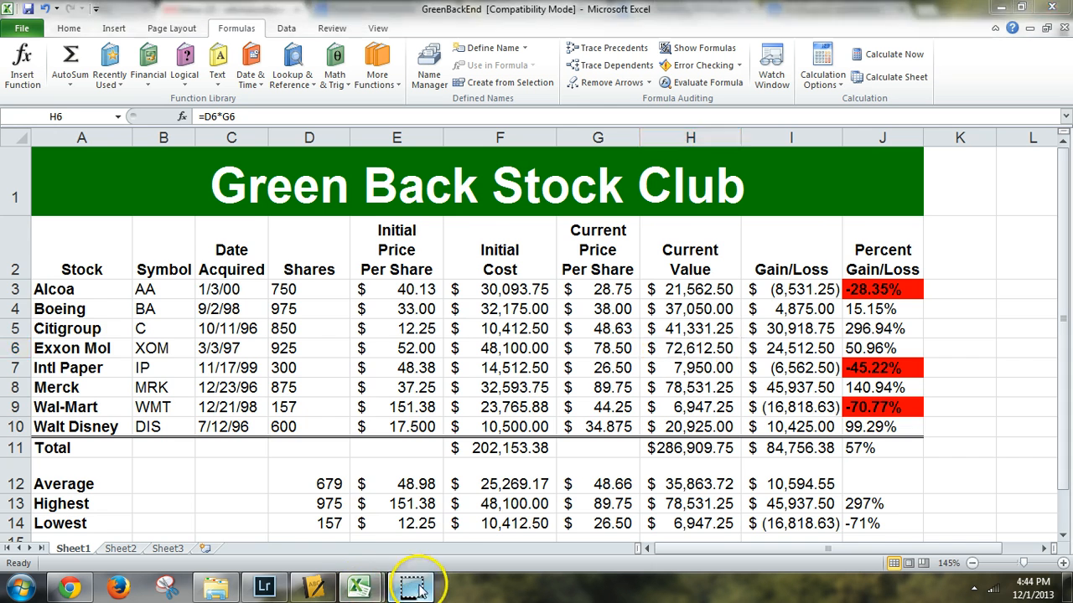
left_click(356, 484)
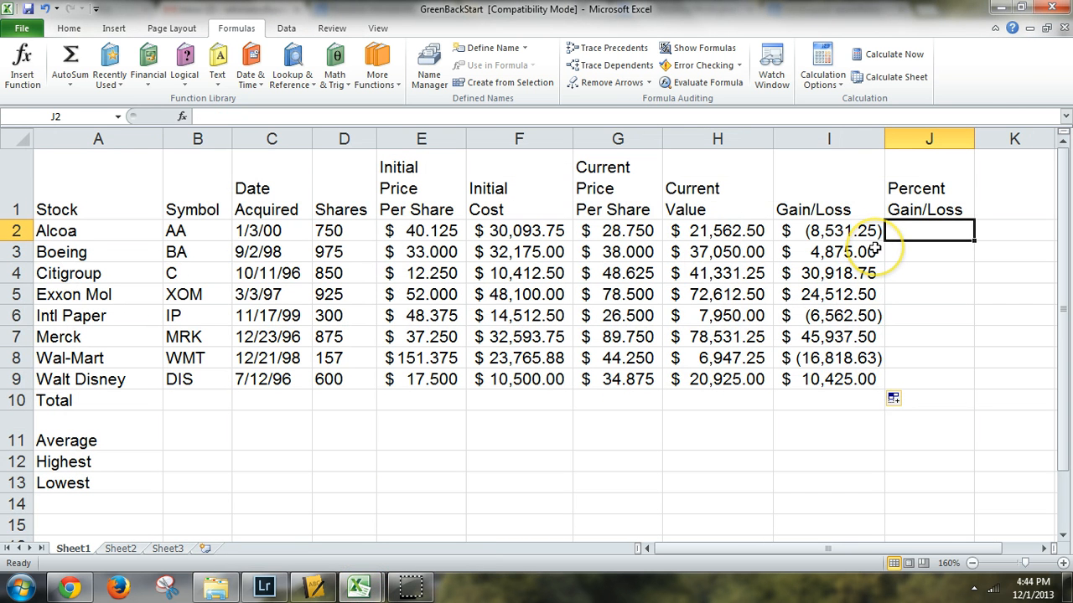
Calculate Alcoa's percent gain or loss in J2 as gain/loss divided by initial cost with the formula =I2/F2
type("=")
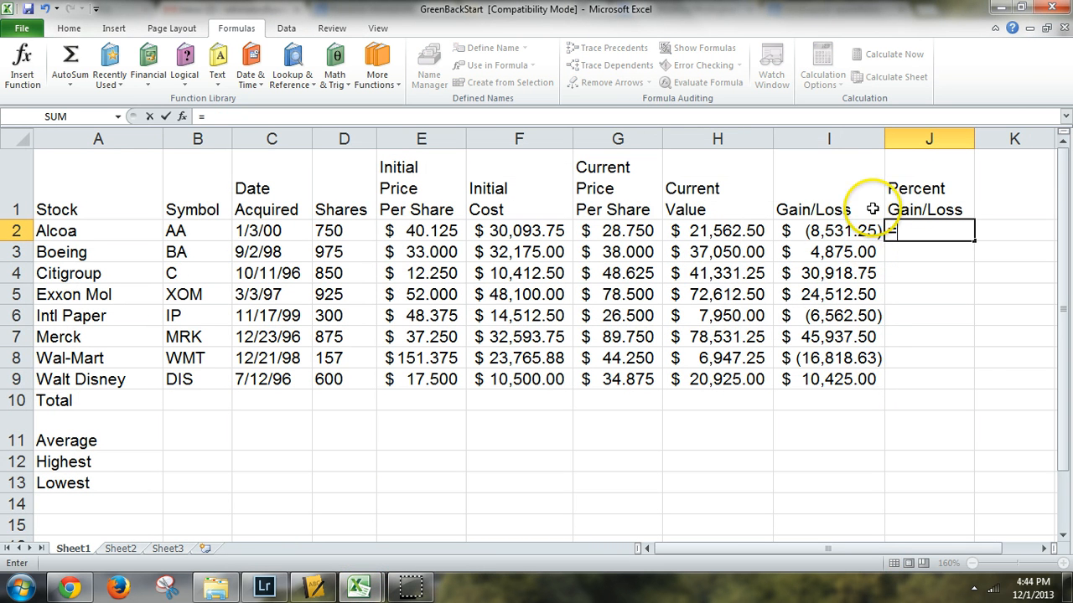
left_click(831, 236)
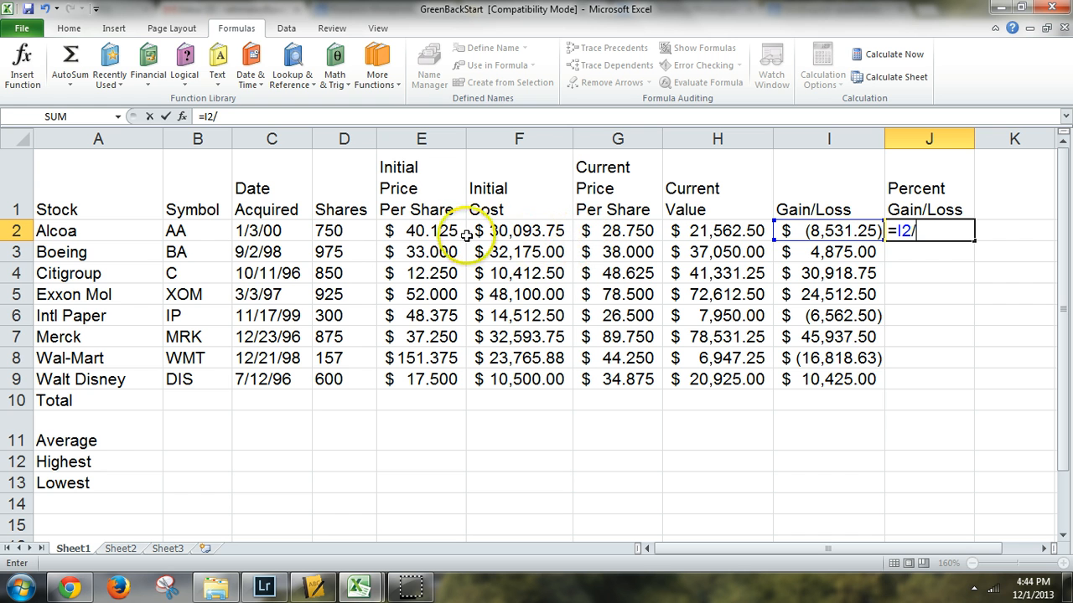
left_click(518, 234)
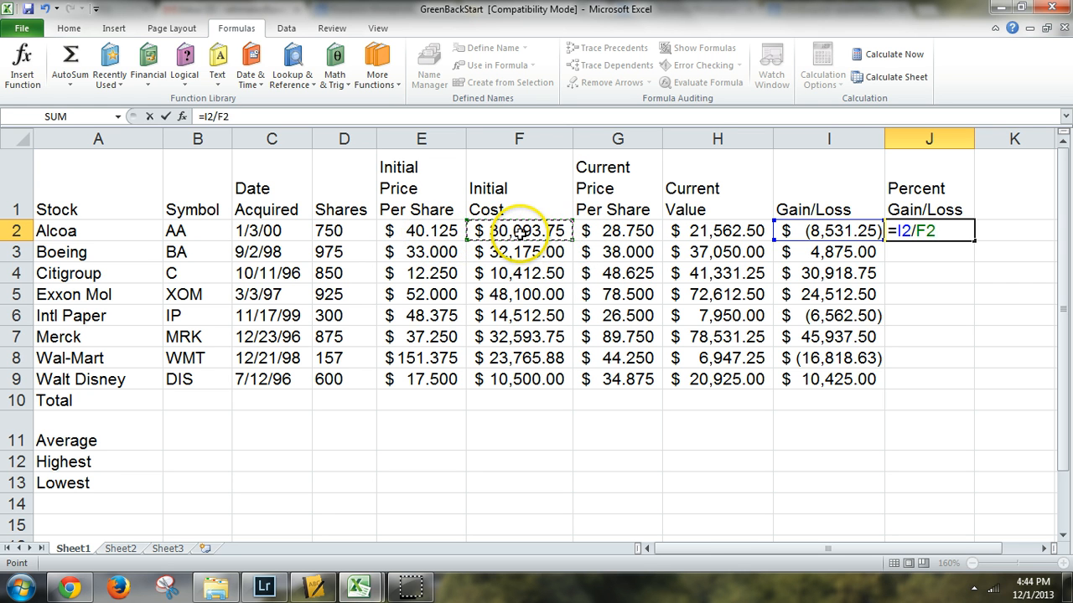
key("Return")
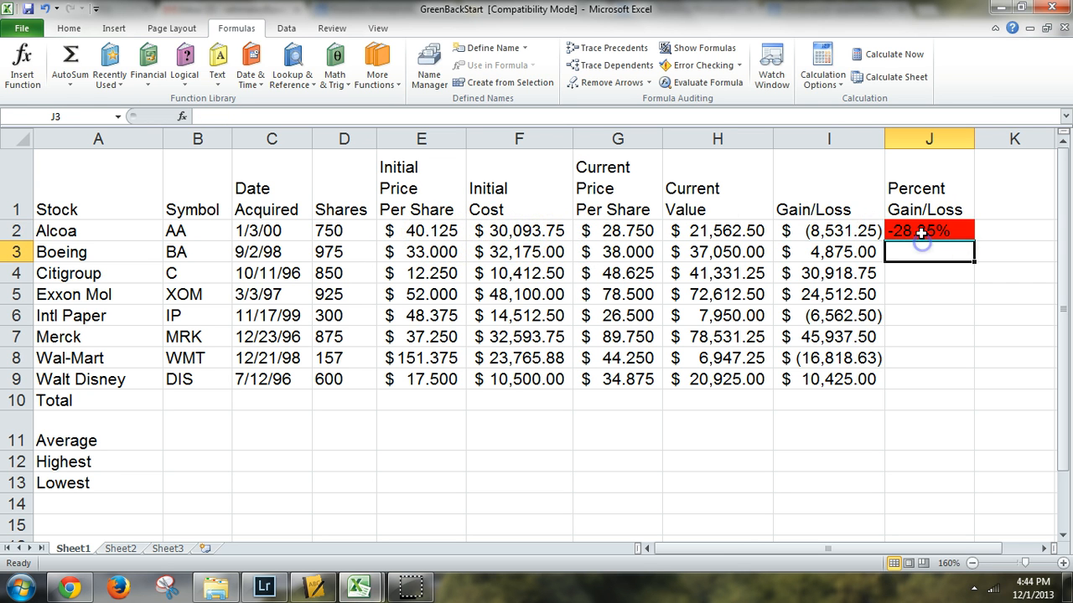
Fill the Percent Gain/Loss formula from J2 down through J9
left_click(921, 234)
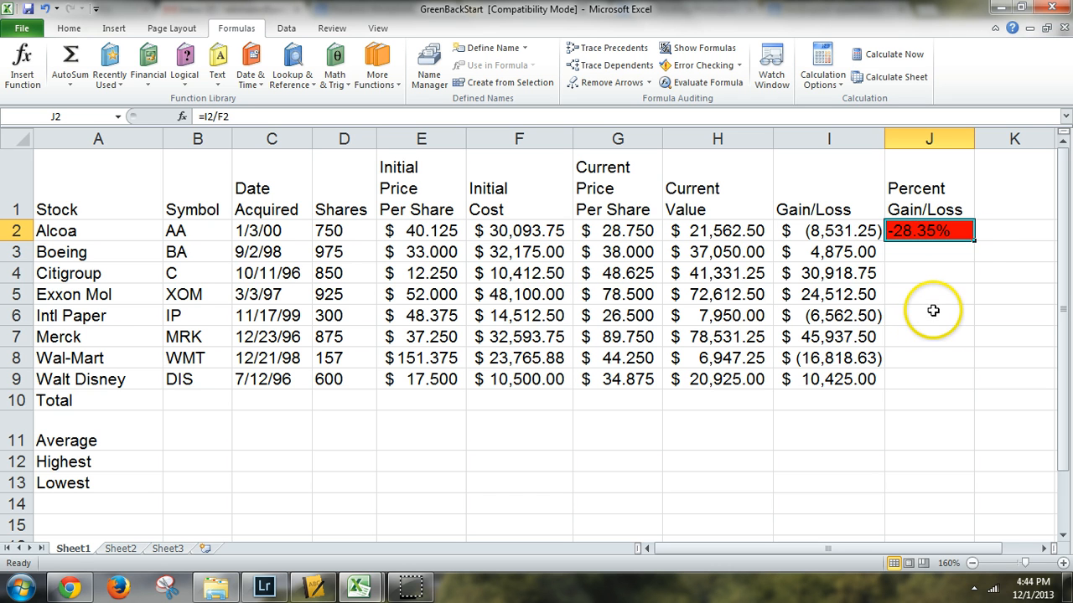
left_click_drag(974, 241, 982, 391)
left_click(959, 431)
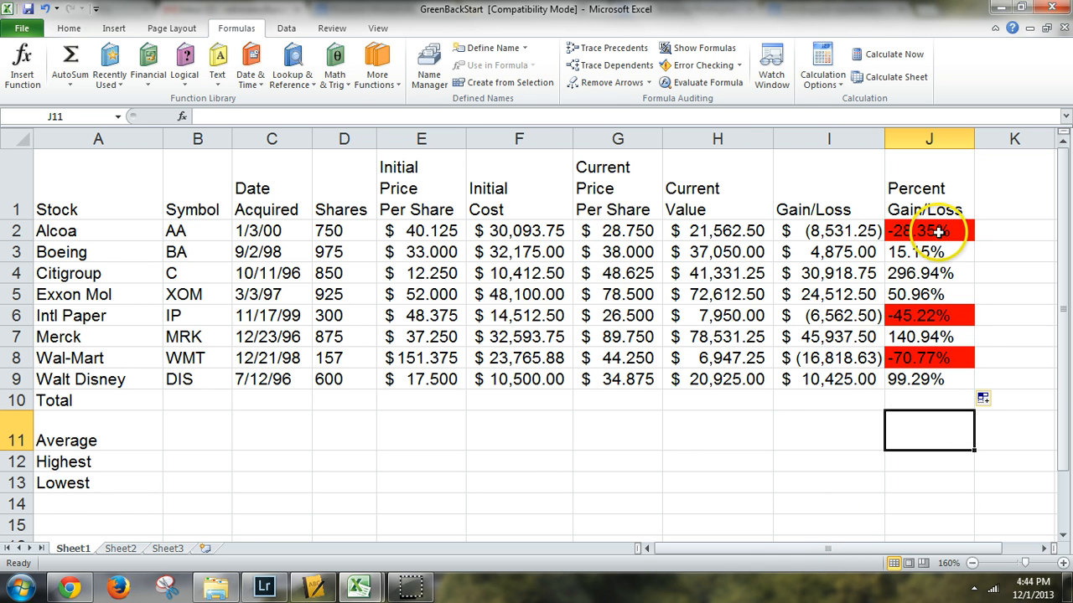
Clear the existing conditional formatting rules from the Percent Gain/Loss cells J2 through J9
left_click_drag(936, 232, 937, 382)
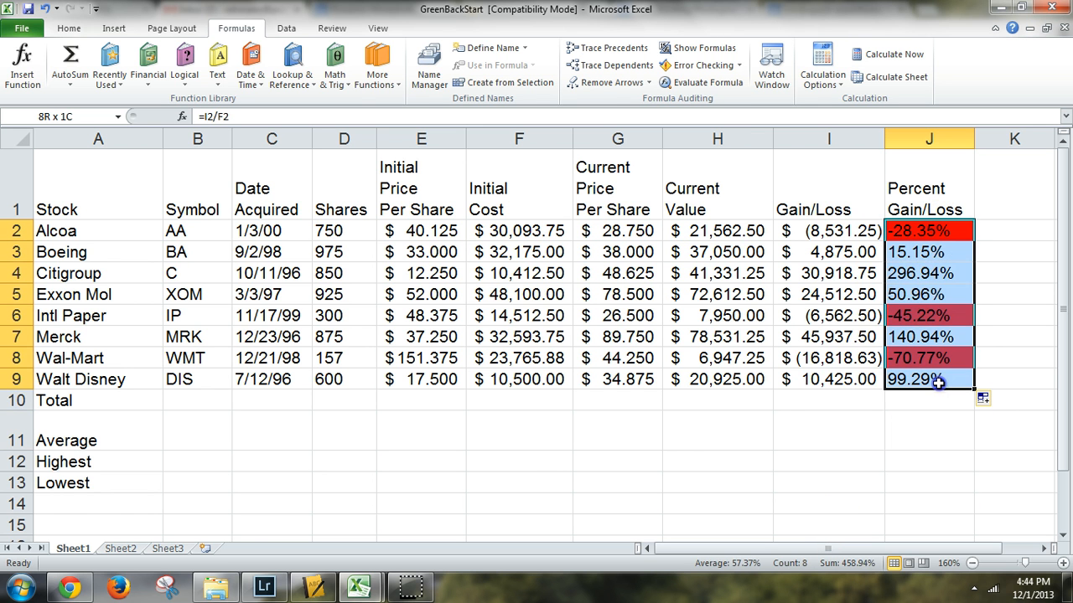
left_click(68, 27)
left_click(619, 66)
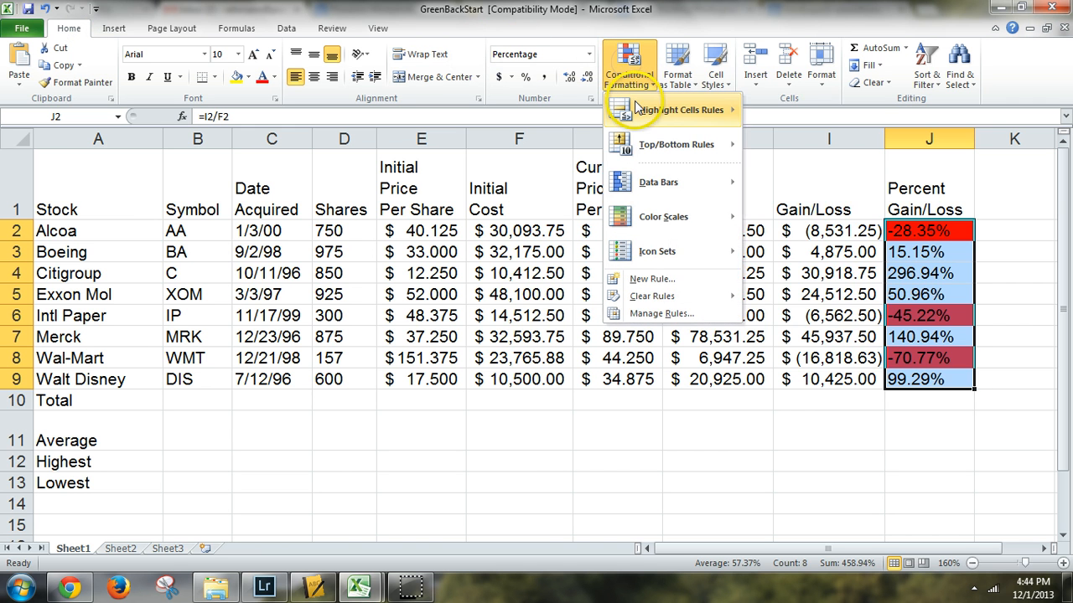
mouse_move(684, 303)
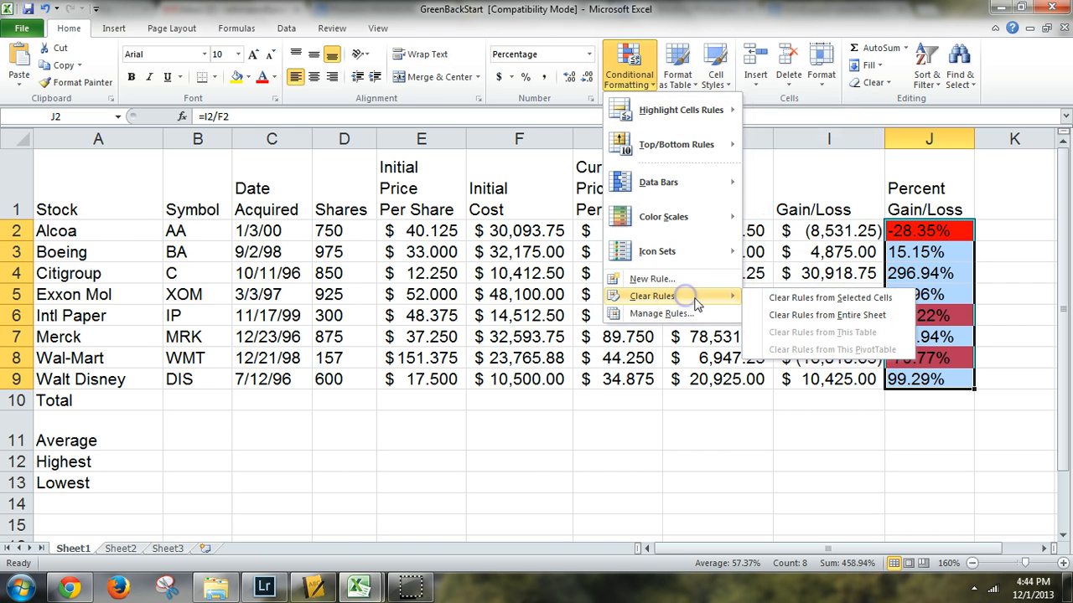
left_click(763, 297)
left_click(897, 292)
Set up a Less Than highlight rule for J2 through J9 with threshold 0 and a custom format
left_click_drag(910, 232, 937, 382)
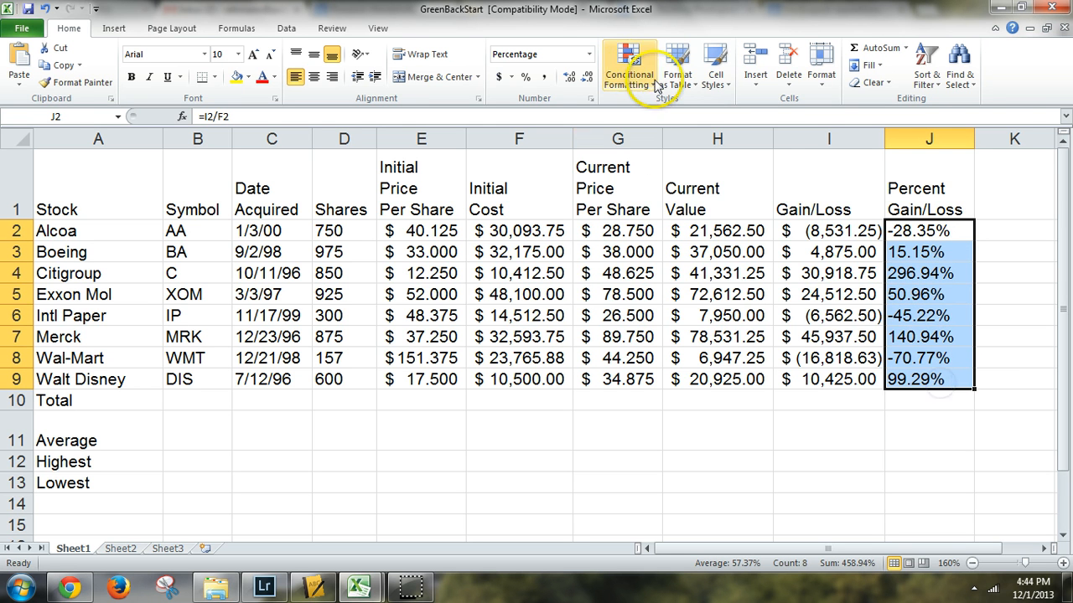
left_click(629, 65)
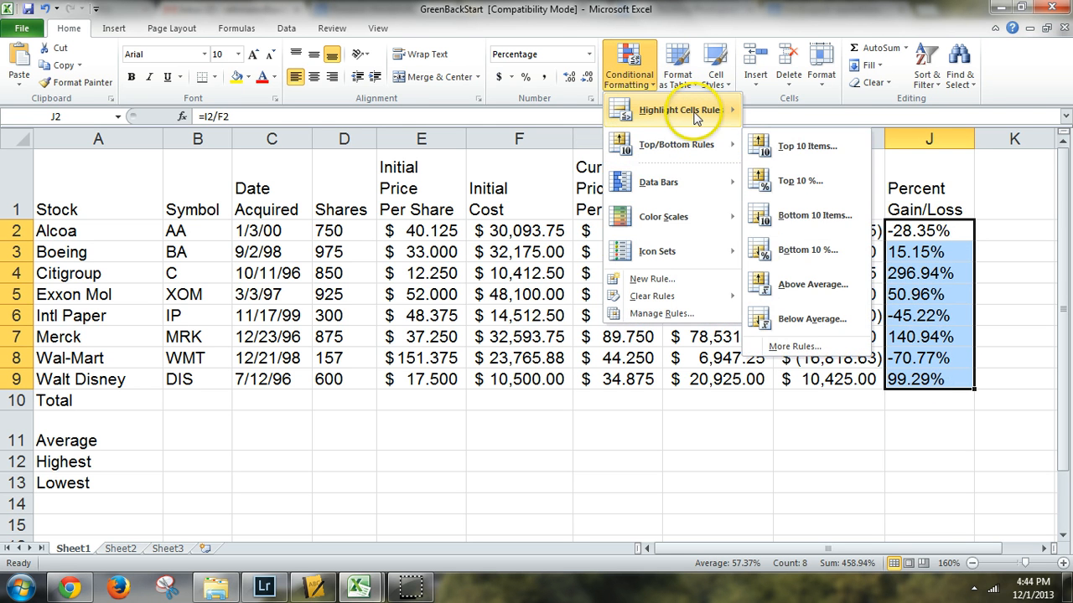
mouse_move(694, 117)
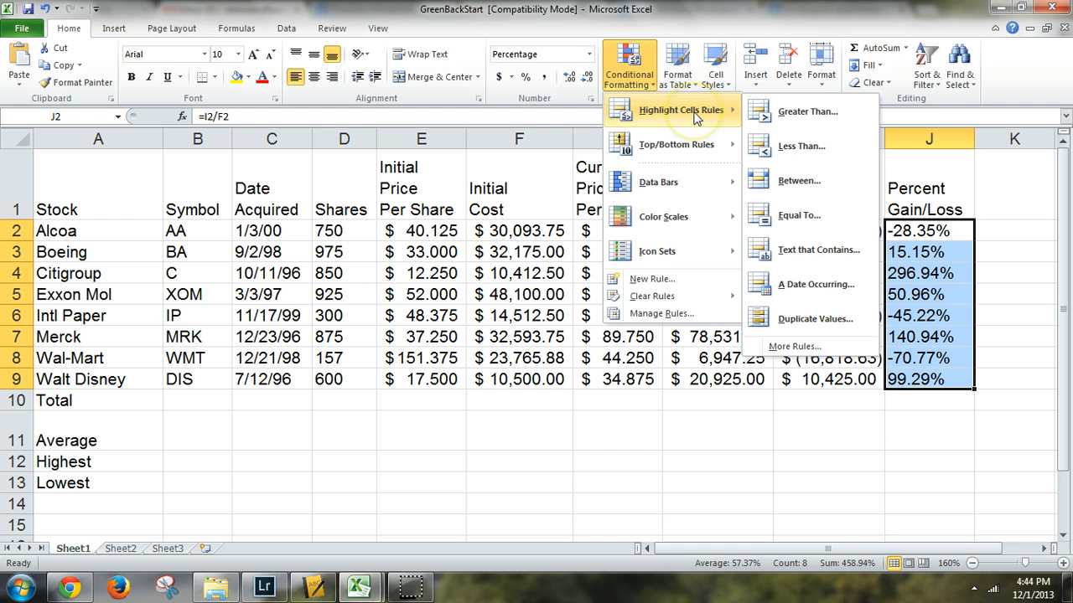
left_click(823, 147)
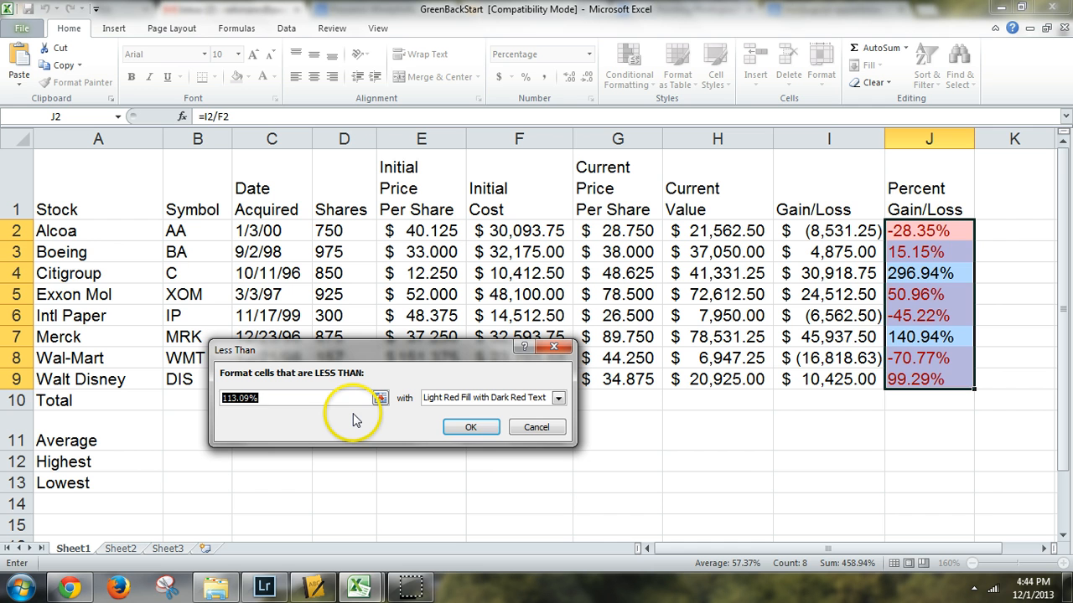
type("0")
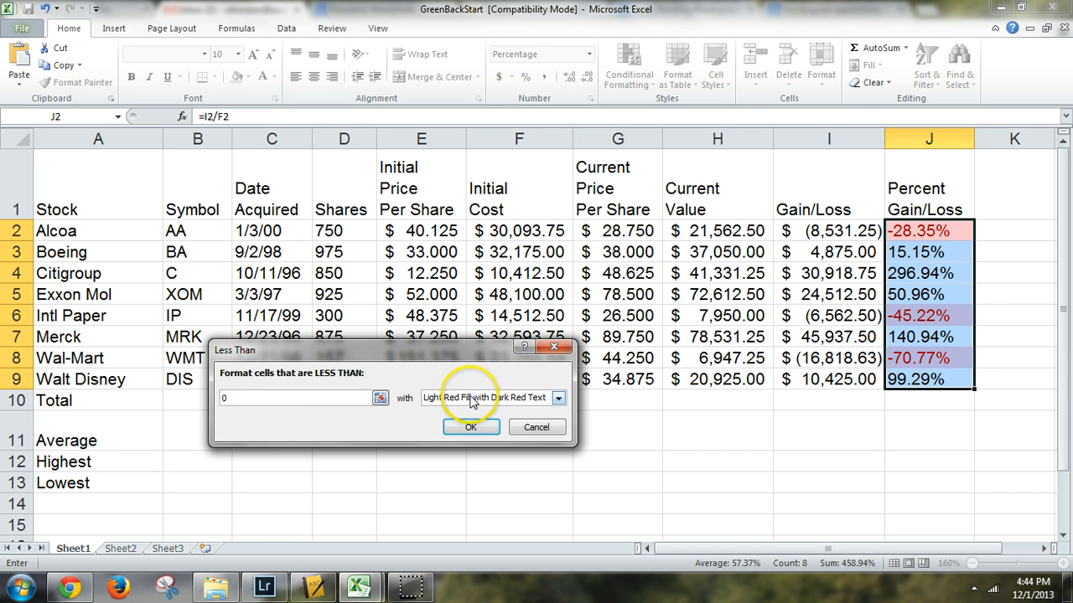
left_click(558, 399)
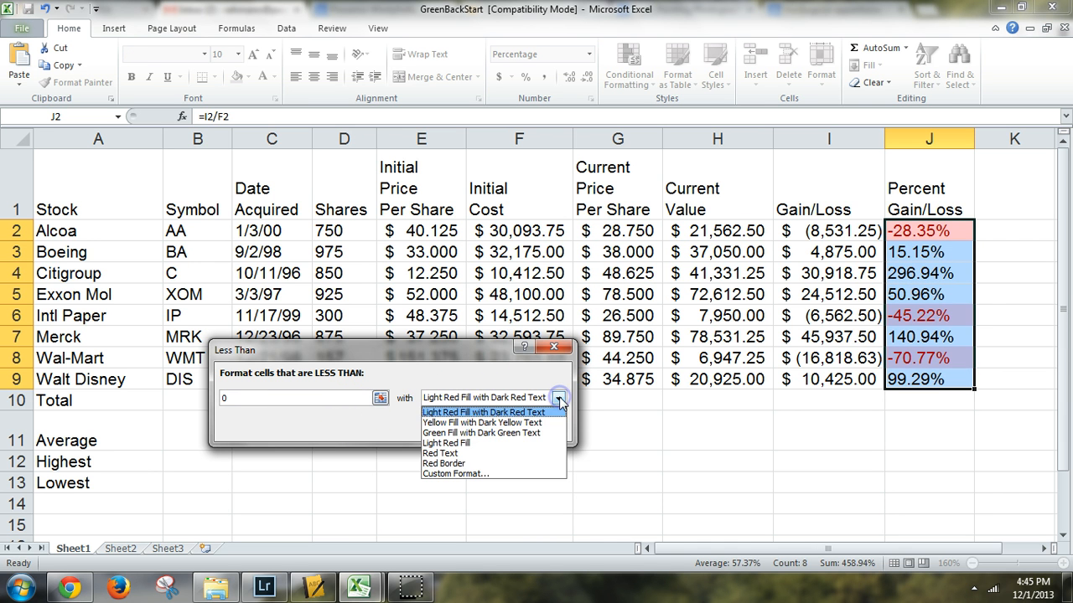
left_click(457, 475)
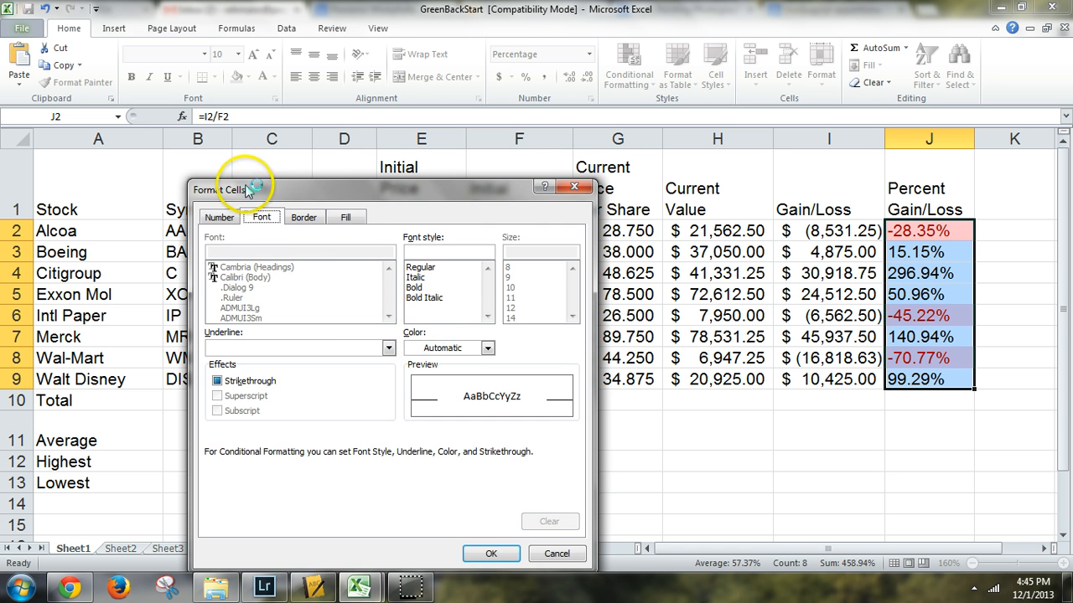
Give the rule's custom format an orange background fill and apply the rule to the Percent Gain/Loss cells
left_click_drag(307, 185, 366, 121)
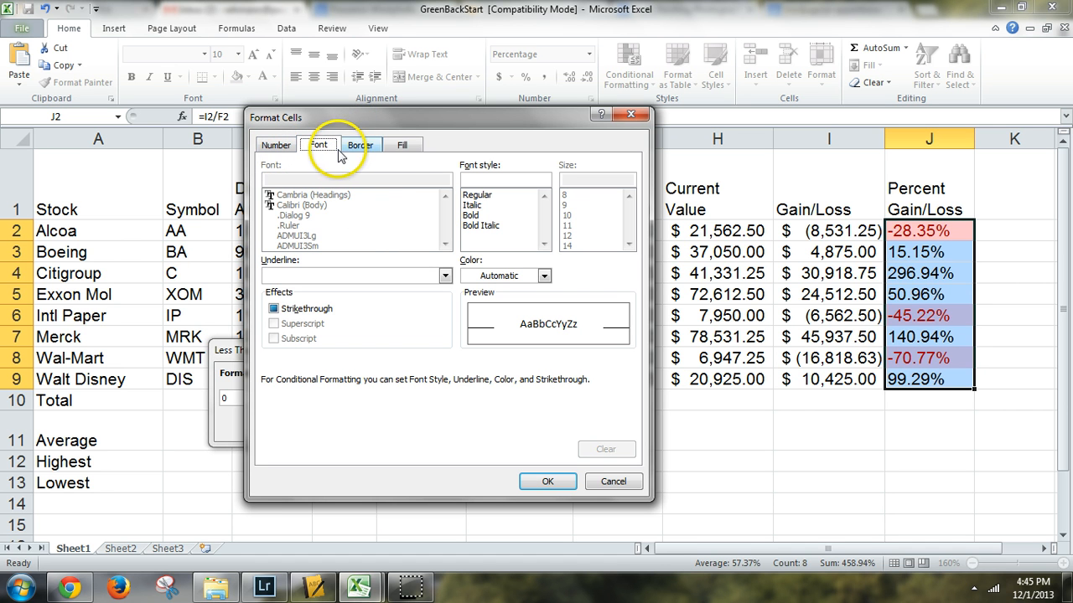
left_click(283, 148)
left_click(318, 147)
left_click(361, 147)
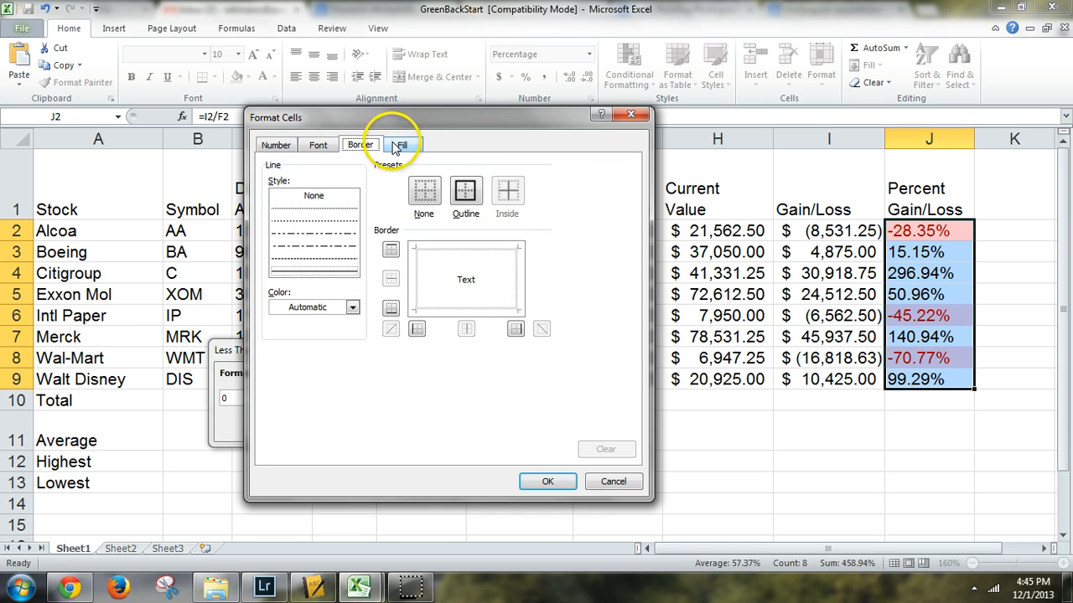
left_click(394, 146)
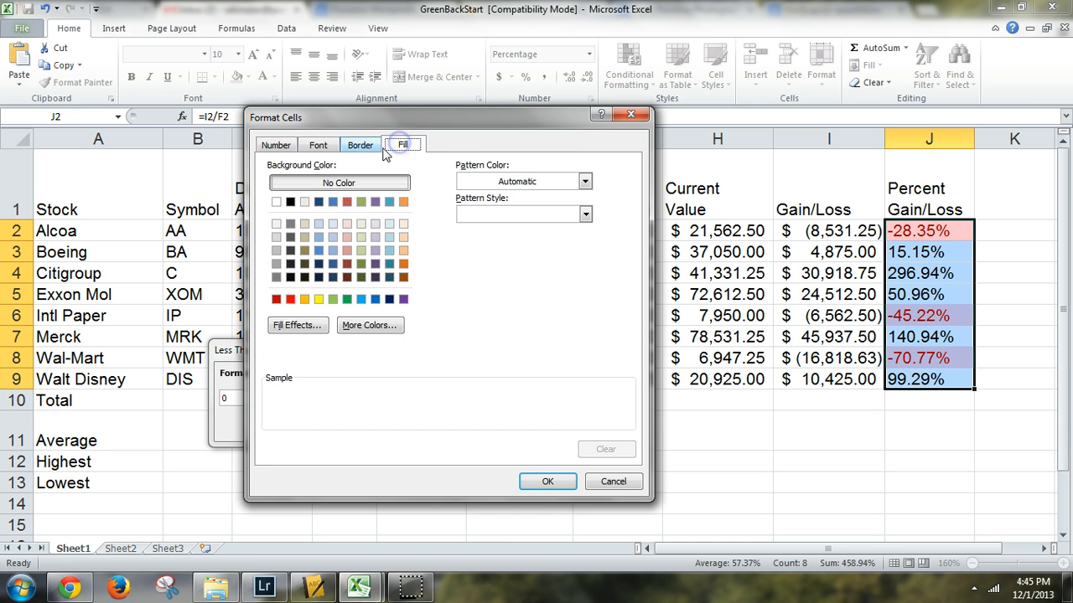
left_click(290, 299)
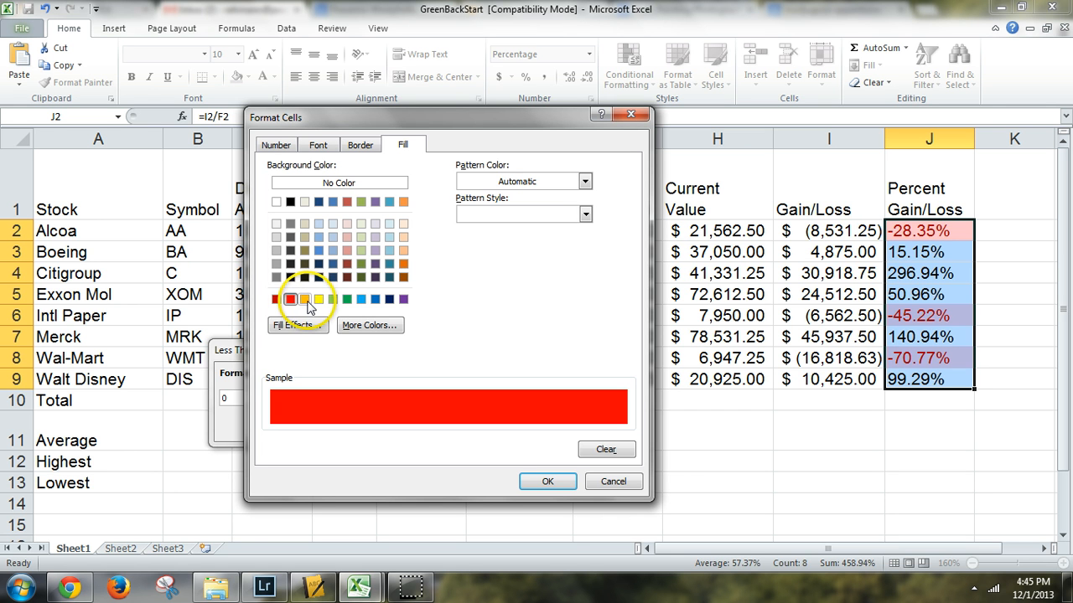
left_click(305, 300)
left_click(290, 300)
left_click(305, 299)
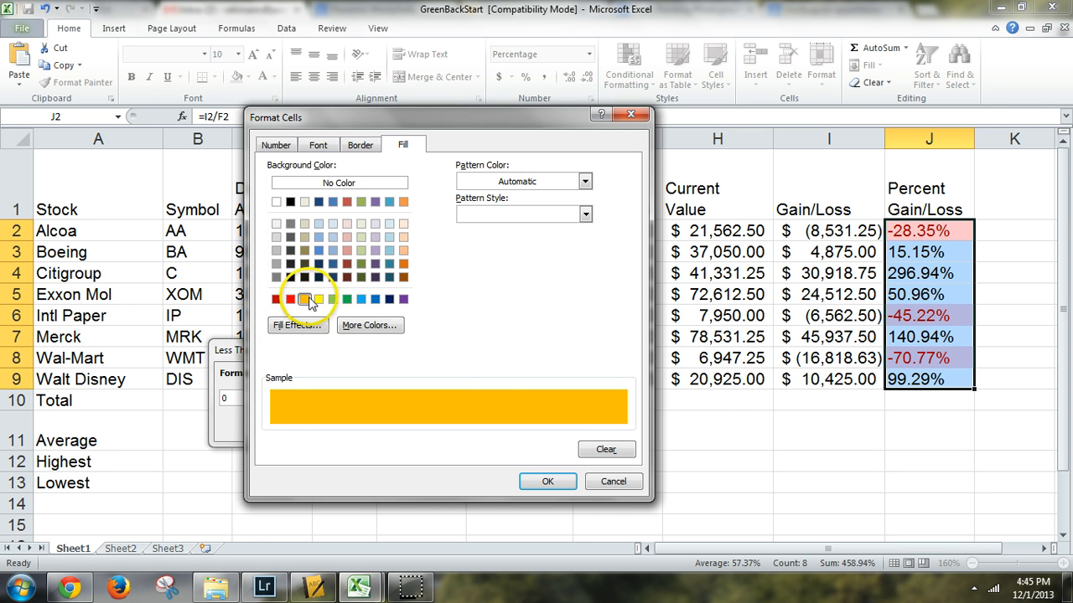
left_click(547, 481)
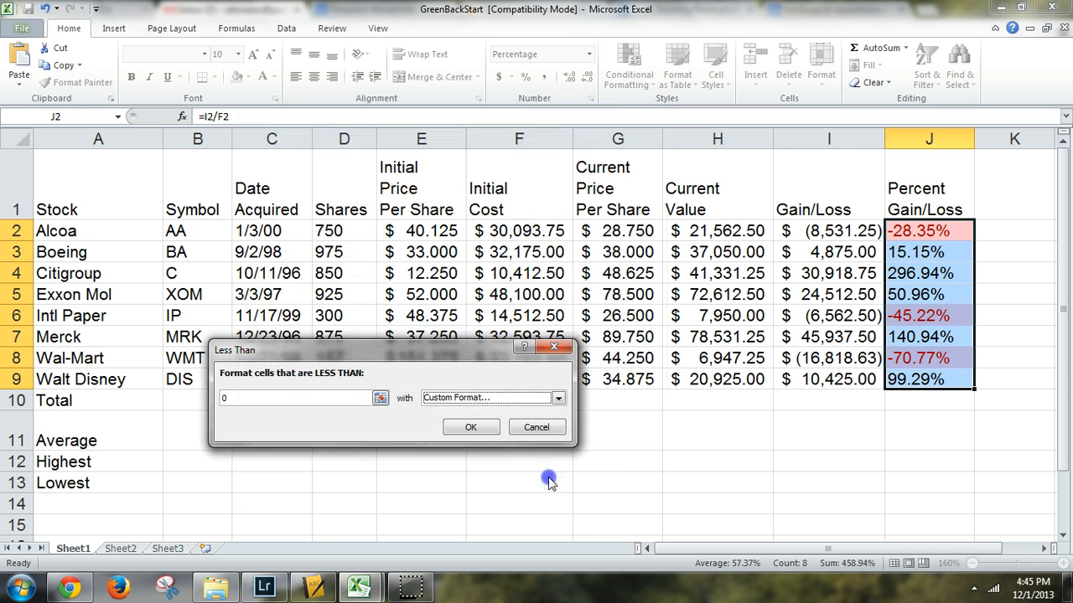
left_click(485, 431)
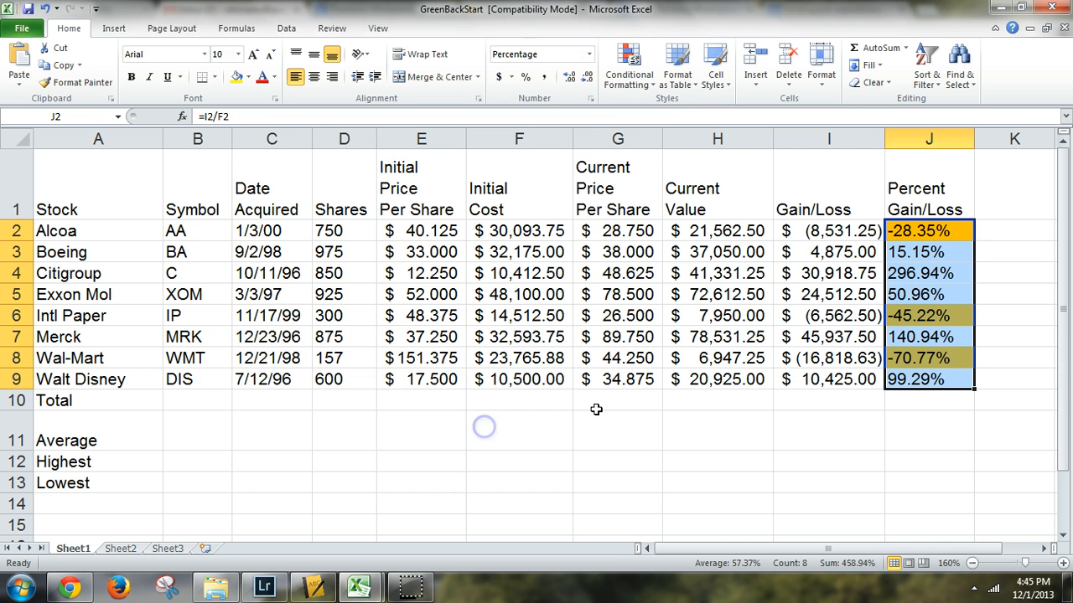
left_click(822, 316)
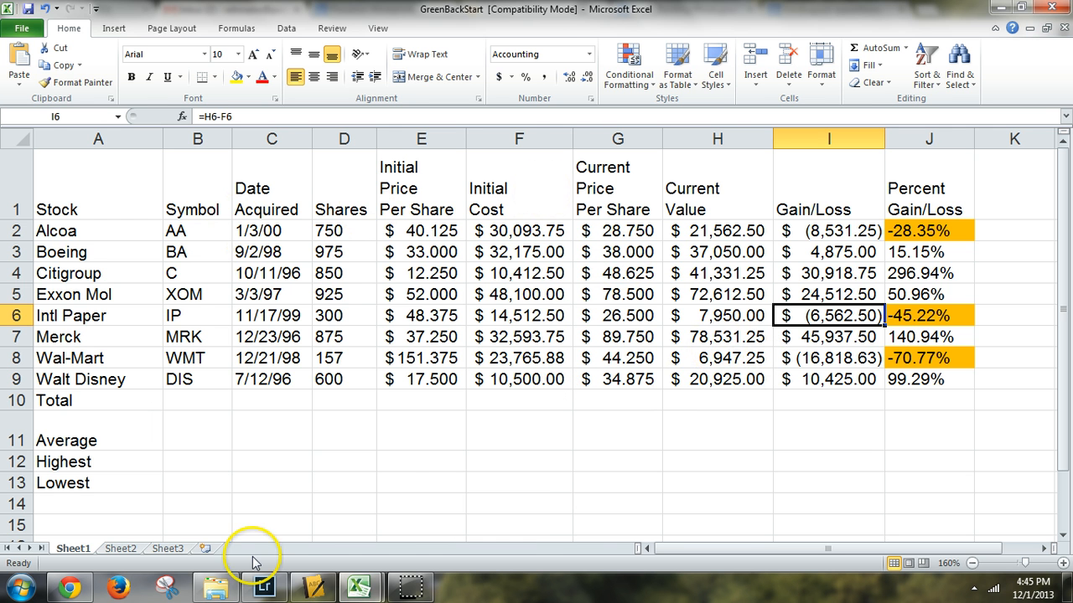
Examine the Total row formulas in F11, H11 and I11 of the GreenBackEnd workbook, and return to the GreenBackStart workbook
mouse_move(377, 590)
left_click(409, 516)
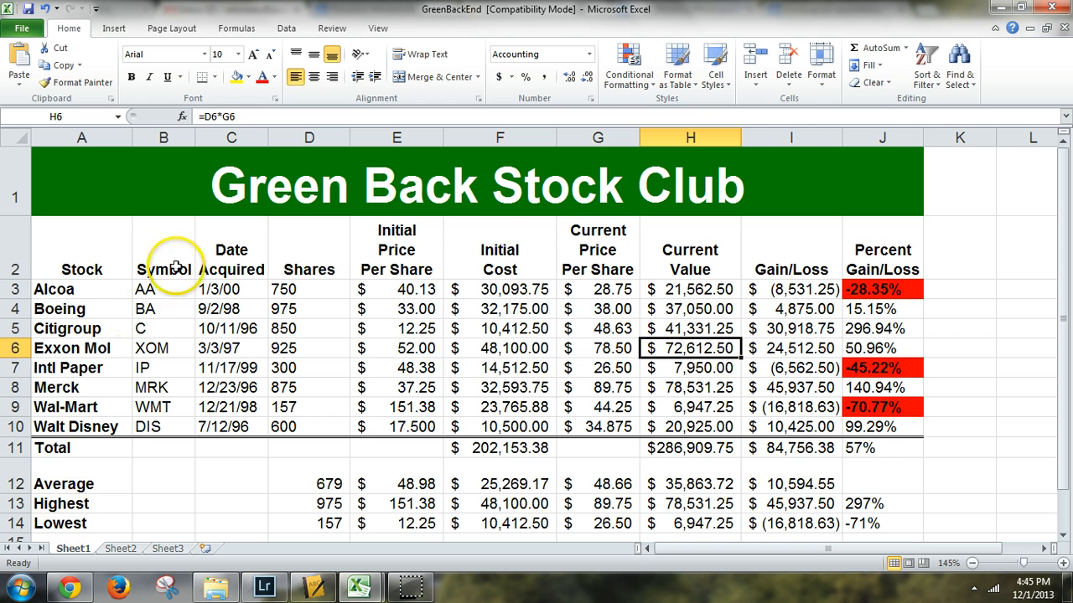
left_click(509, 450)
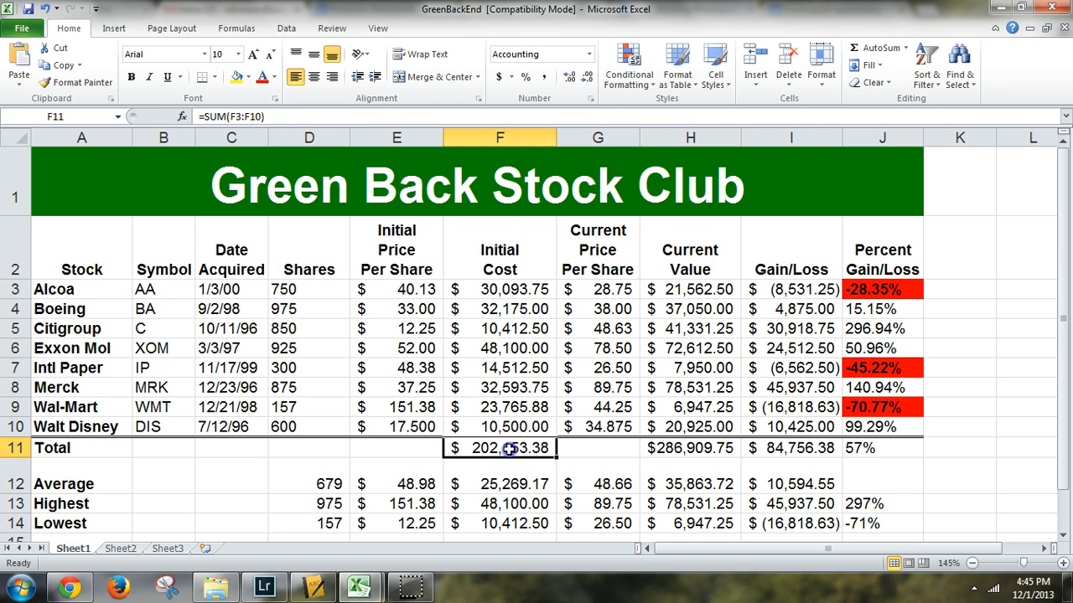
left_click(695, 448)
left_click(771, 449)
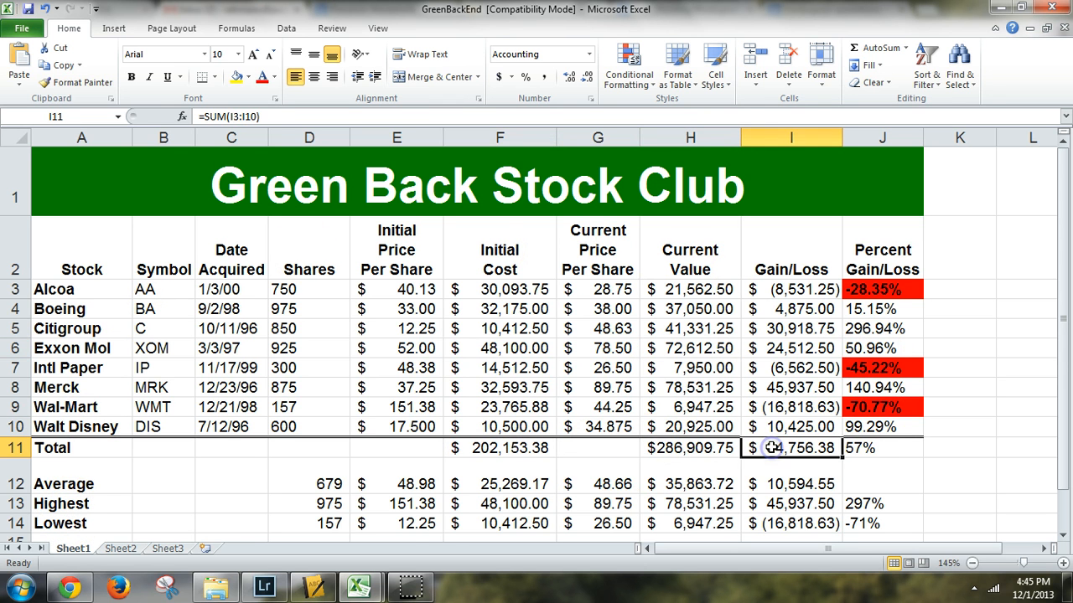
left_click_drag(513, 449, 864, 442)
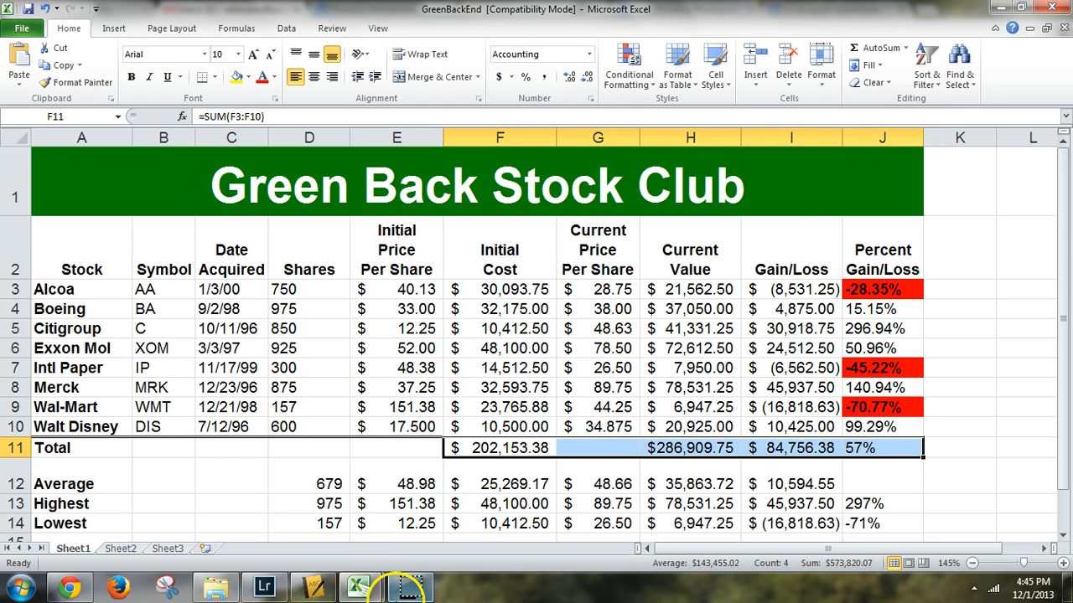
left_click(358, 595)
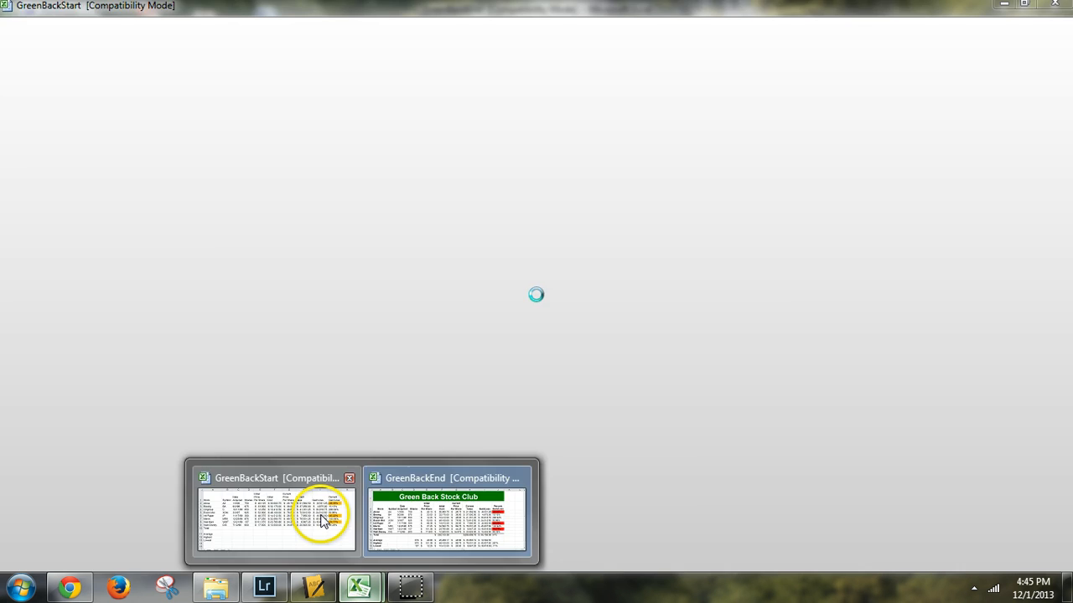
left_click(311, 491)
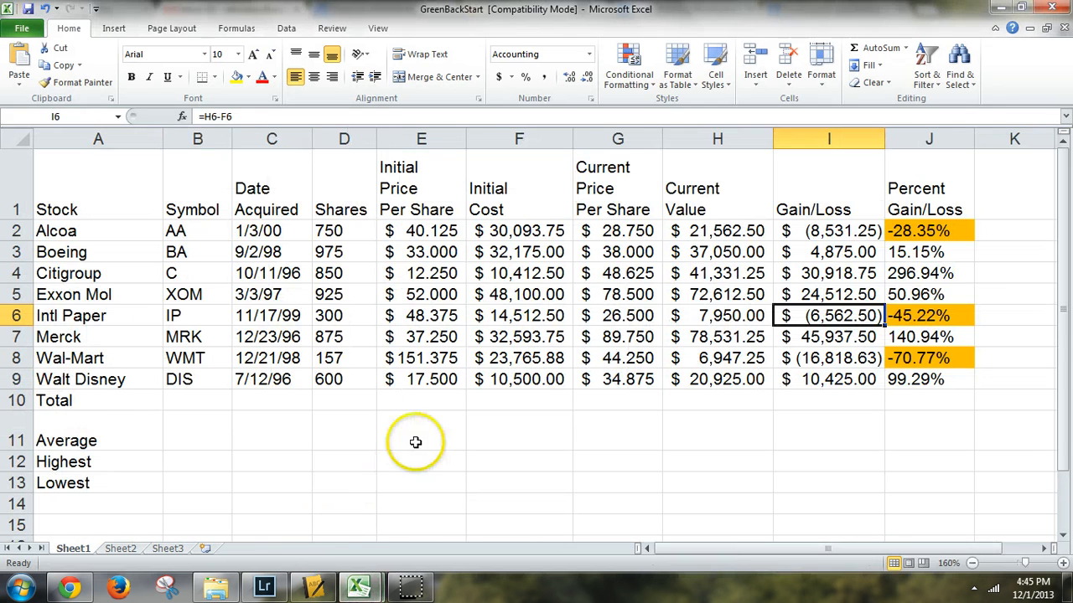
Try adding F2 and F3 cell by cell in the Initial Cost total cell F10
left_click(132, 414)
left_click(430, 397)
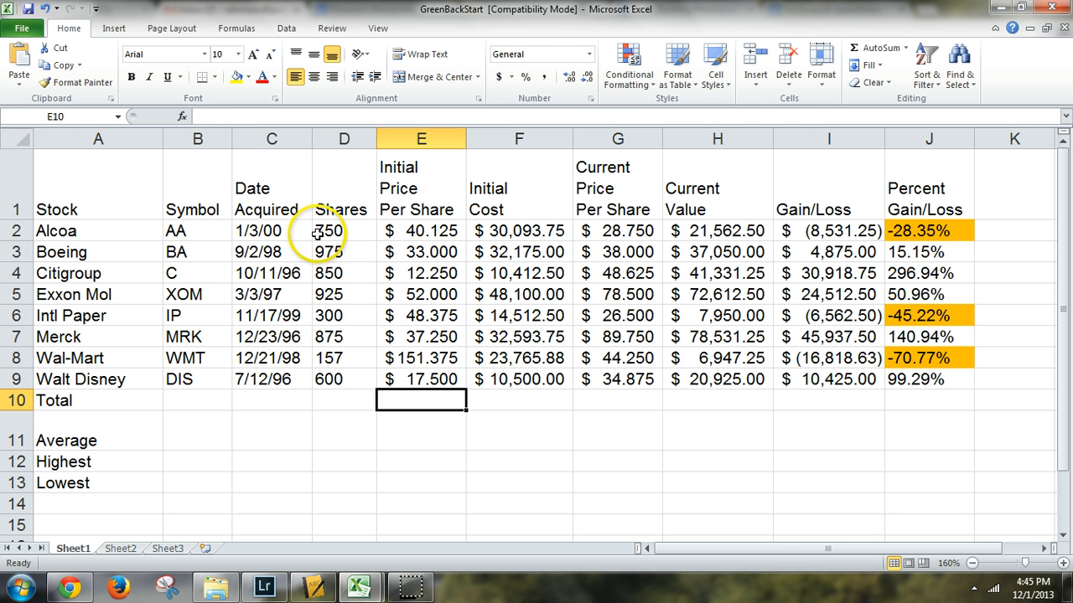
left_click_drag(329, 231, 345, 379)
left_click(514, 403)
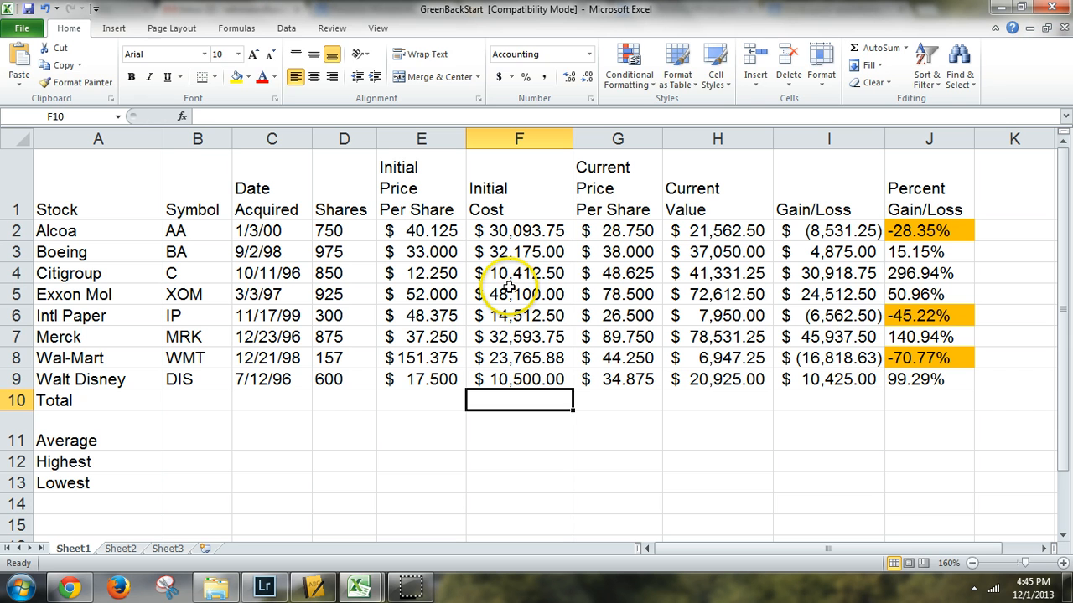
type("=")
left_click(543, 234)
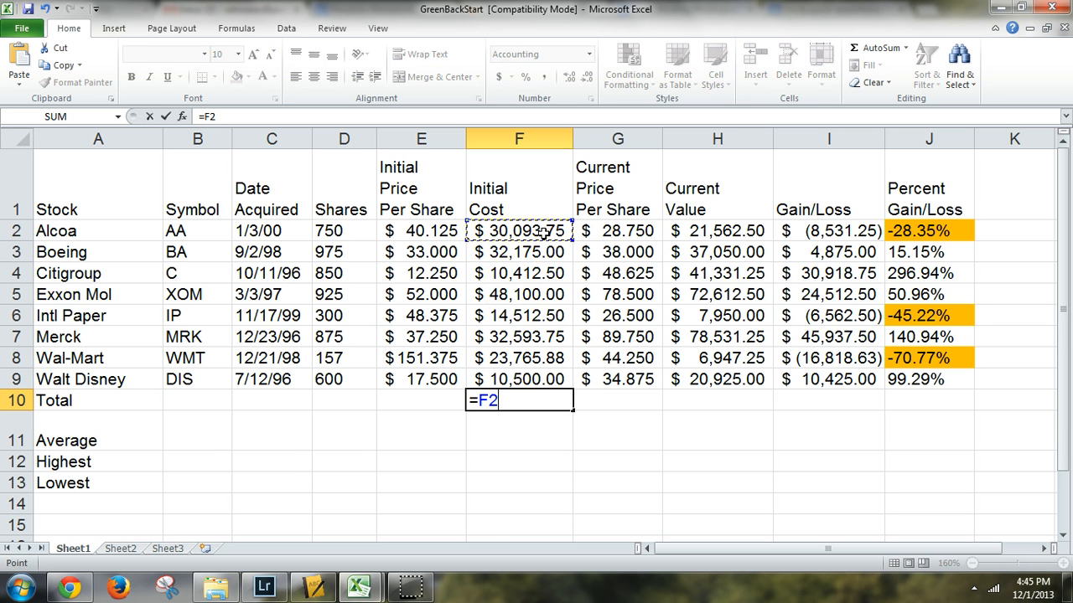
left_click(545, 254)
key("Return")
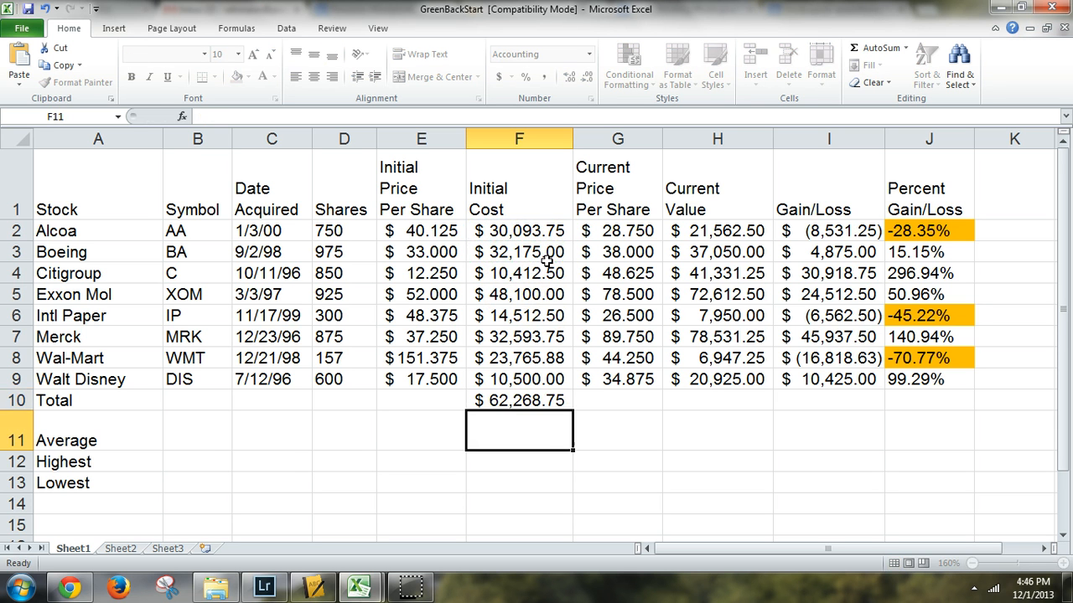
Total the Initial Cost column in F10 with =SUM(F2:F9) and widen column F to fit the total
left_click(543, 401)
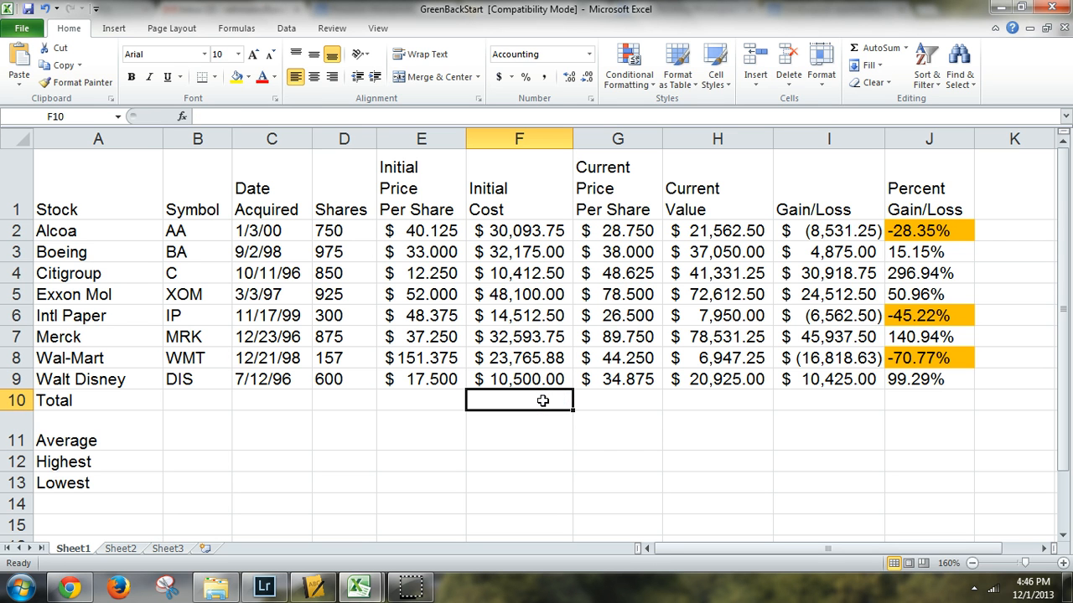
type("=")
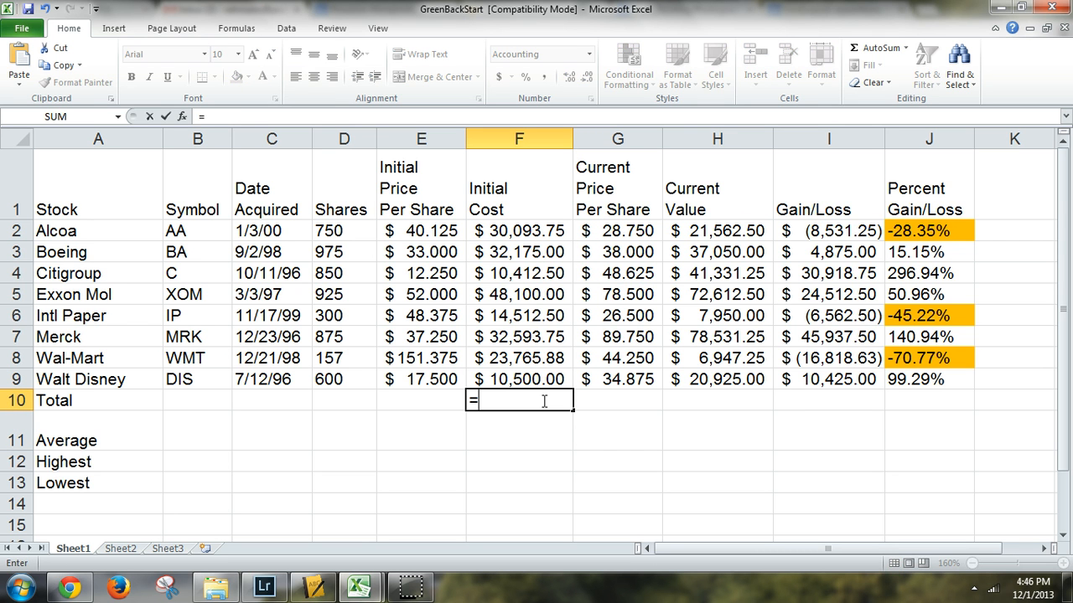
type("sum")
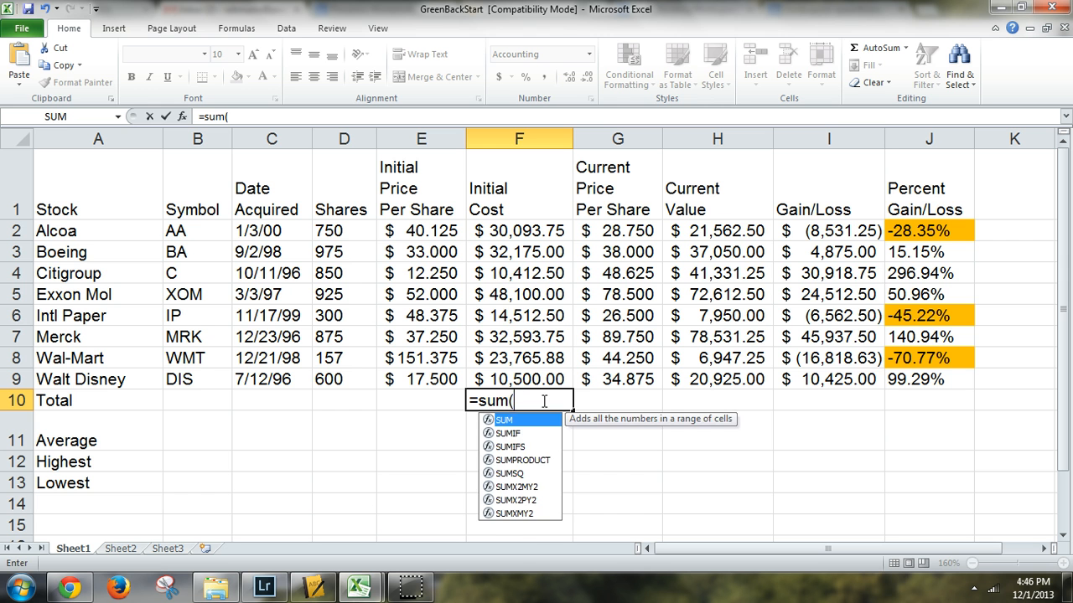
type("(f")
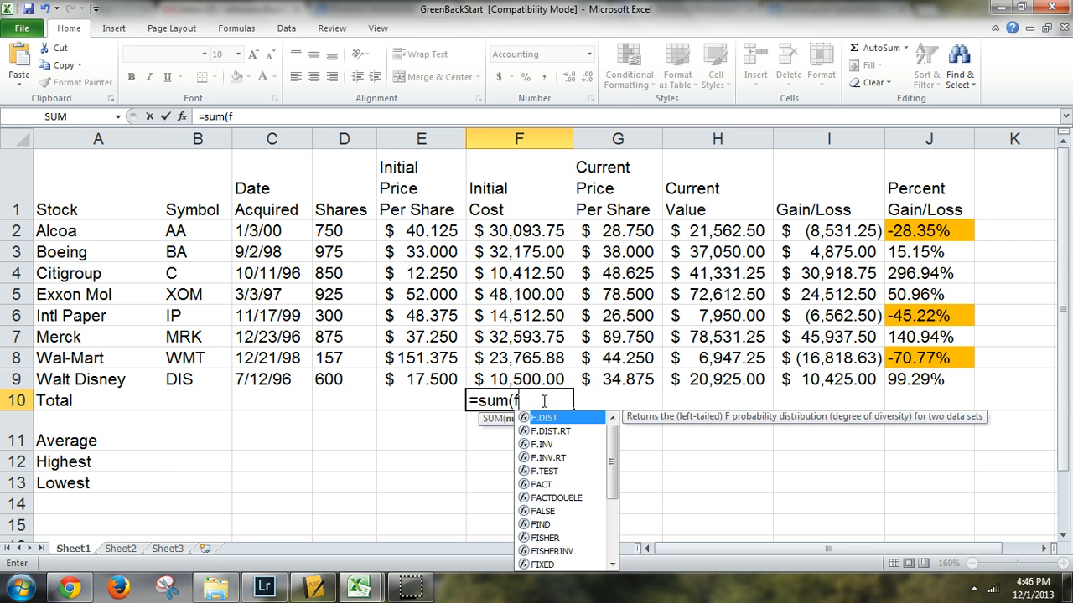
type("2")
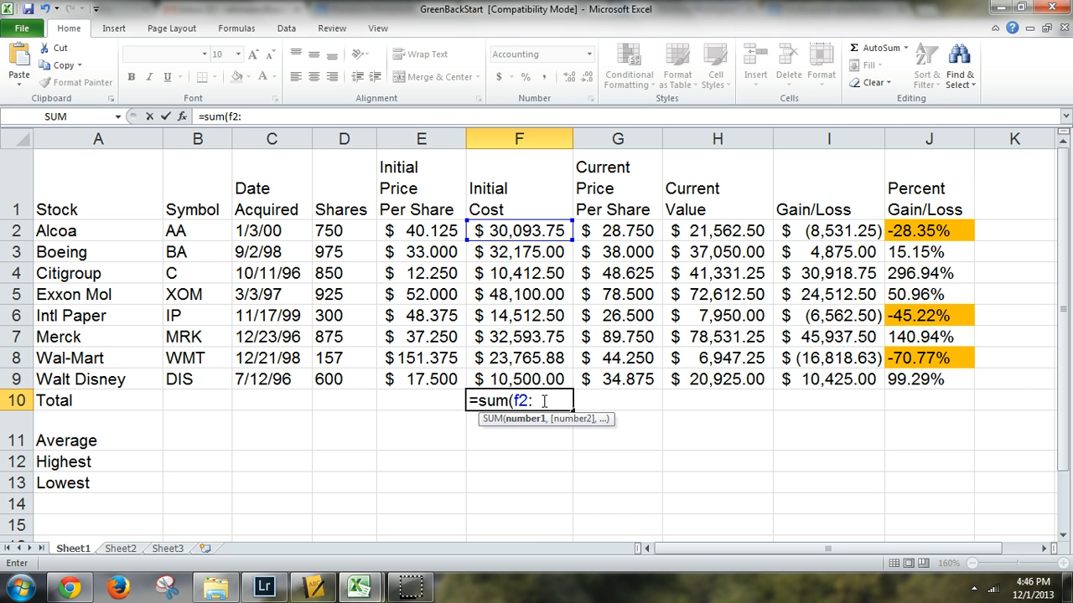
type(":f")
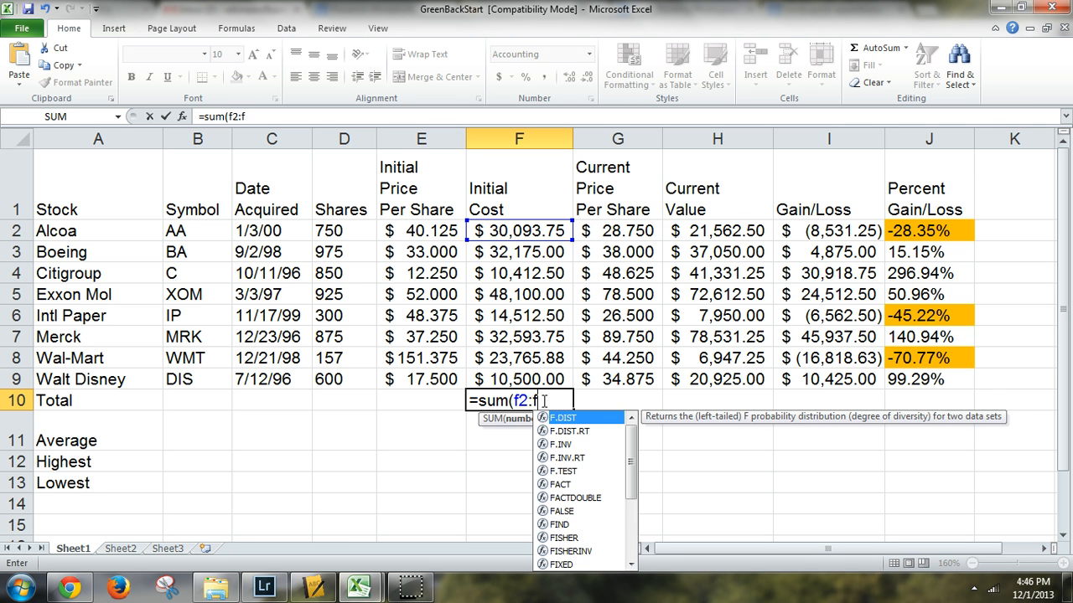
type("9")
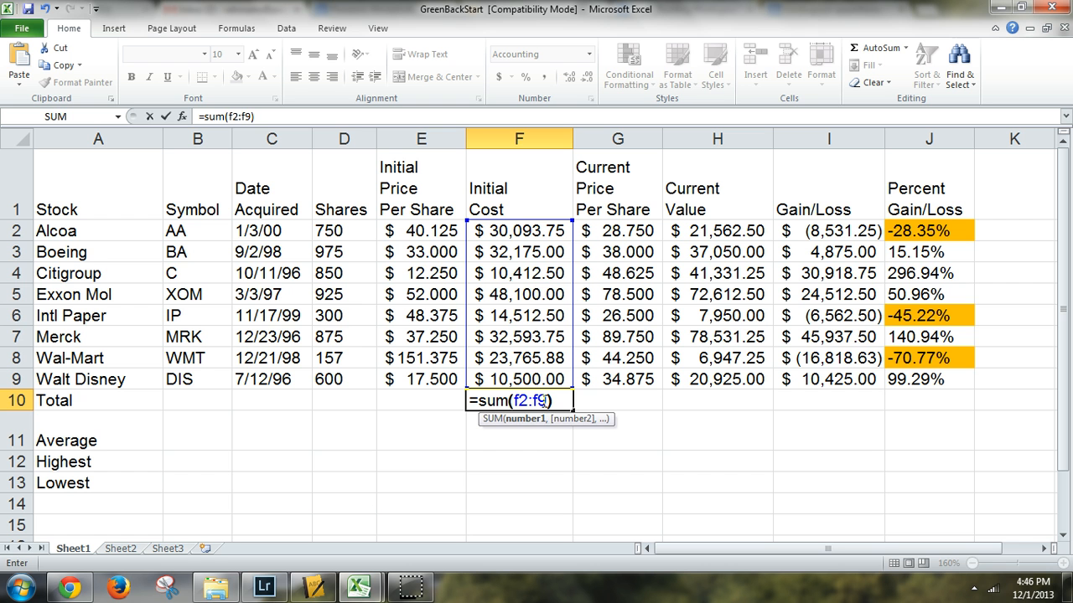
key("Return")
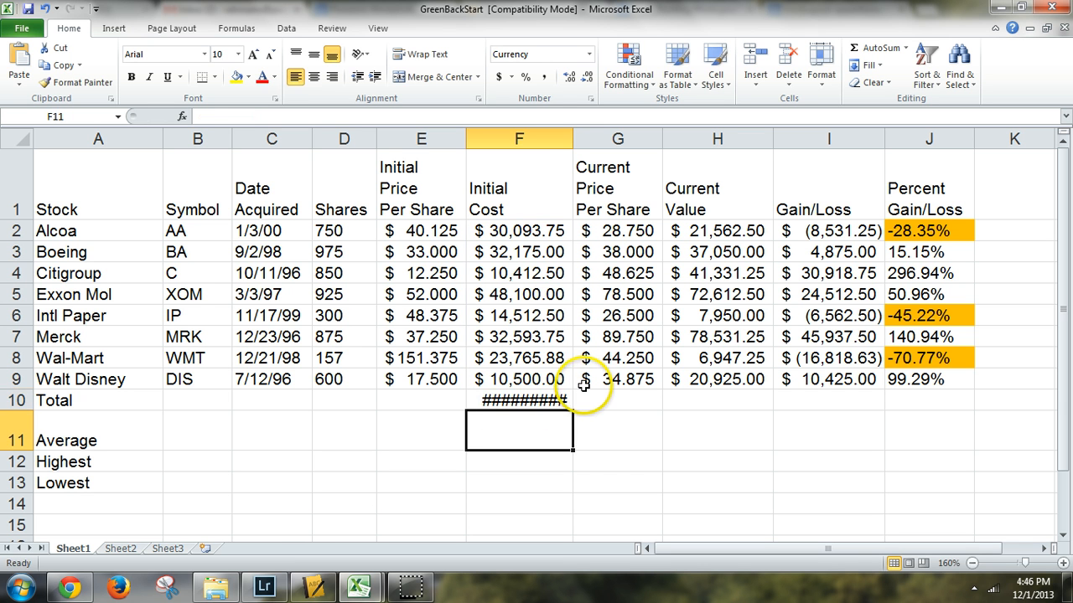
left_click(531, 402)
left_click_drag(572, 137, 586, 142)
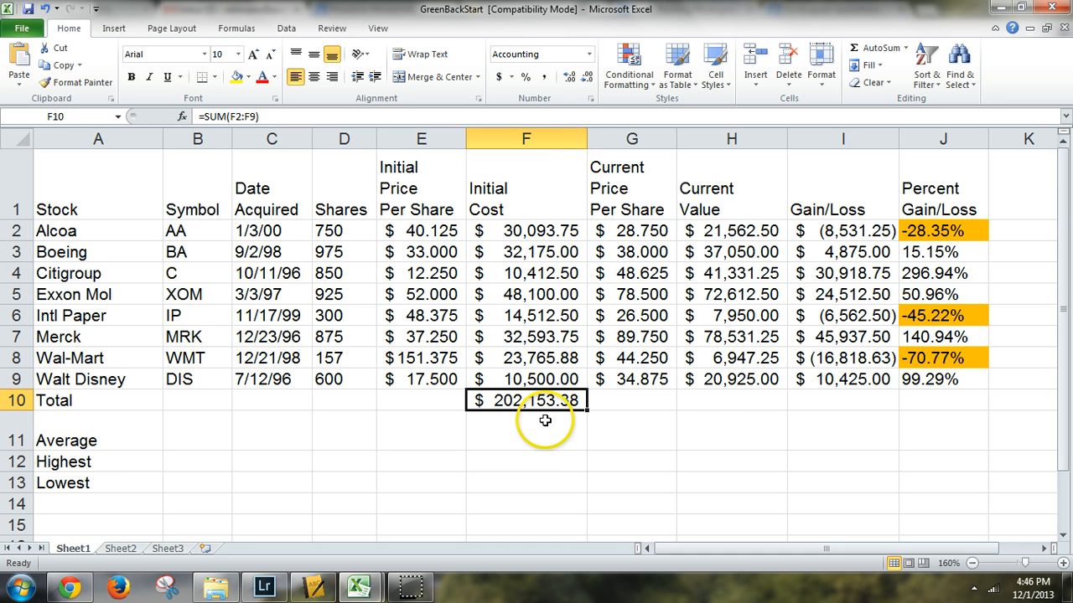
Total the Current Value column in H10 with =SUM(H2:H9)
left_click(714, 402)
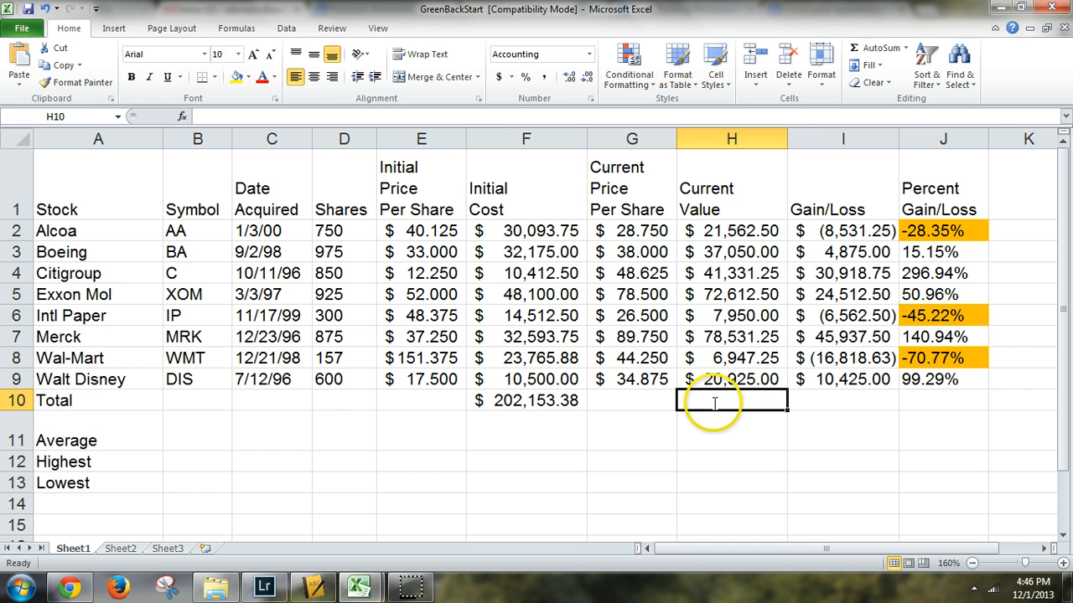
type("=sum")
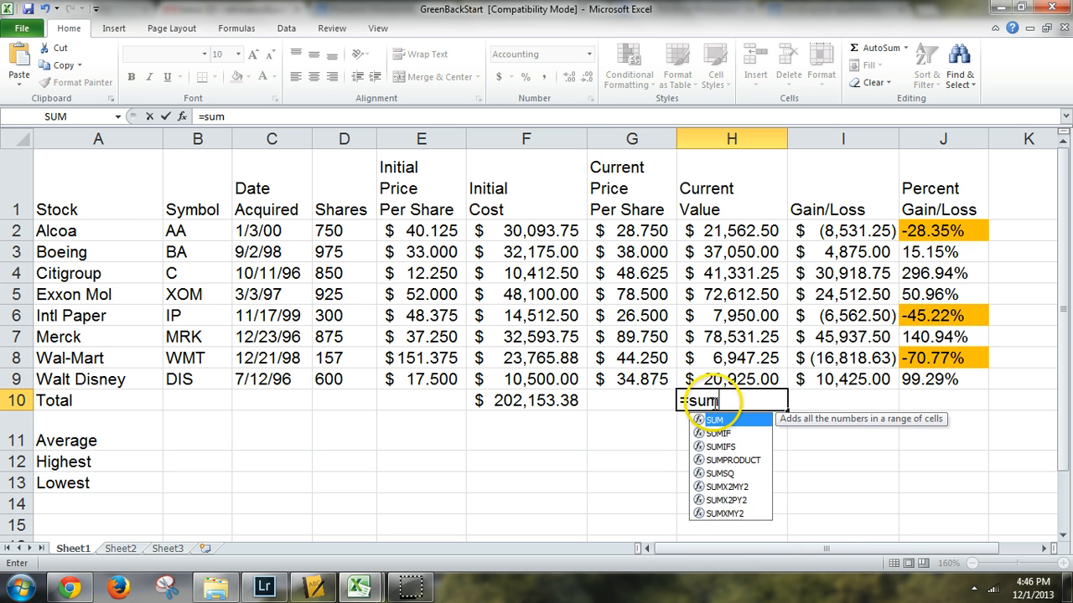
type("(")
left_click(731, 230)
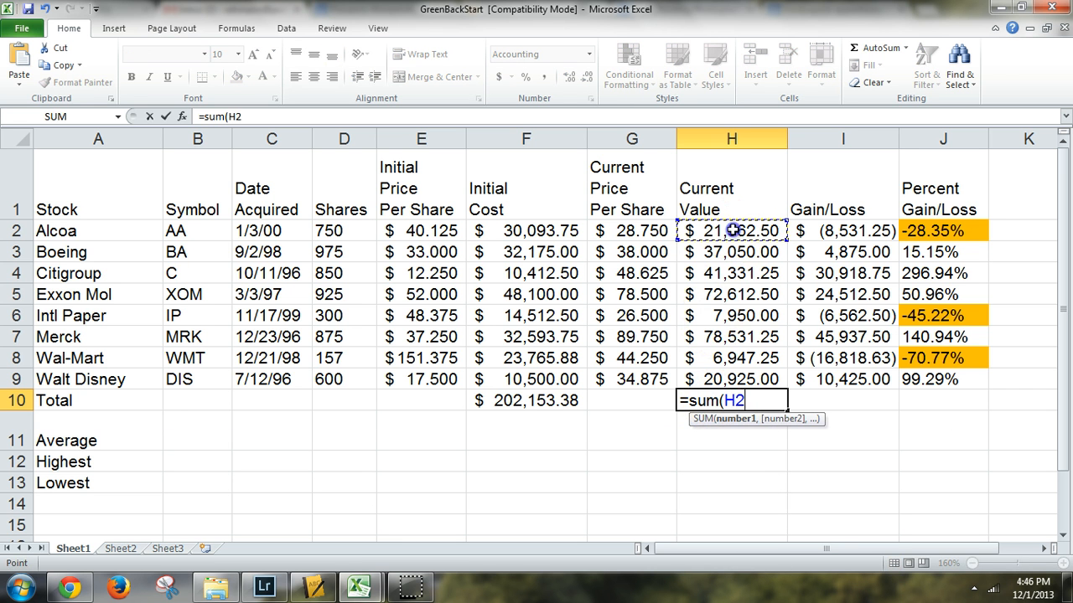
left_click_drag(732, 229, 749, 379)
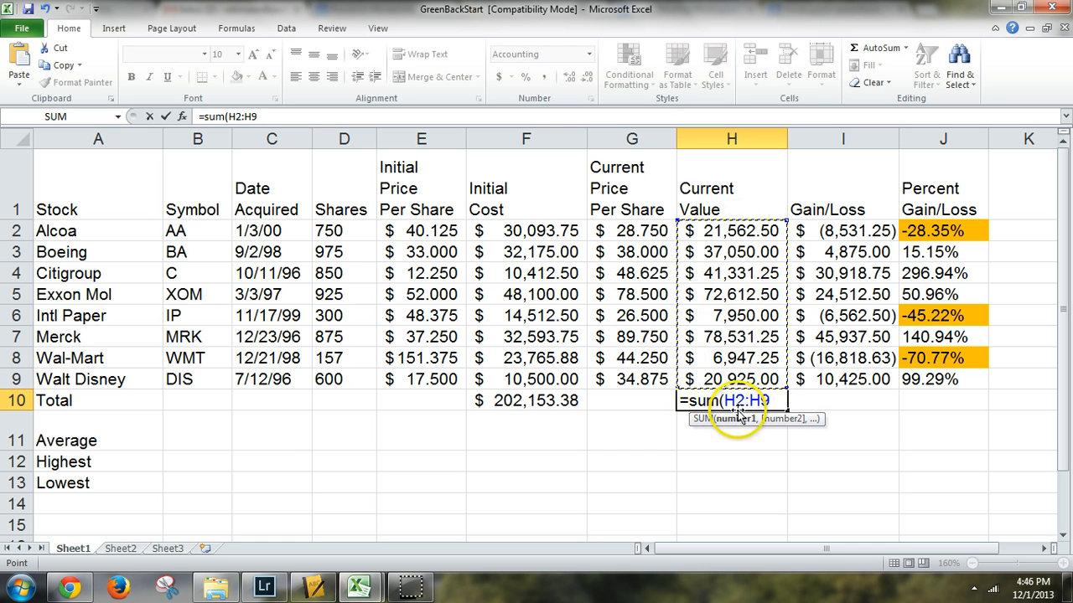
type(")")
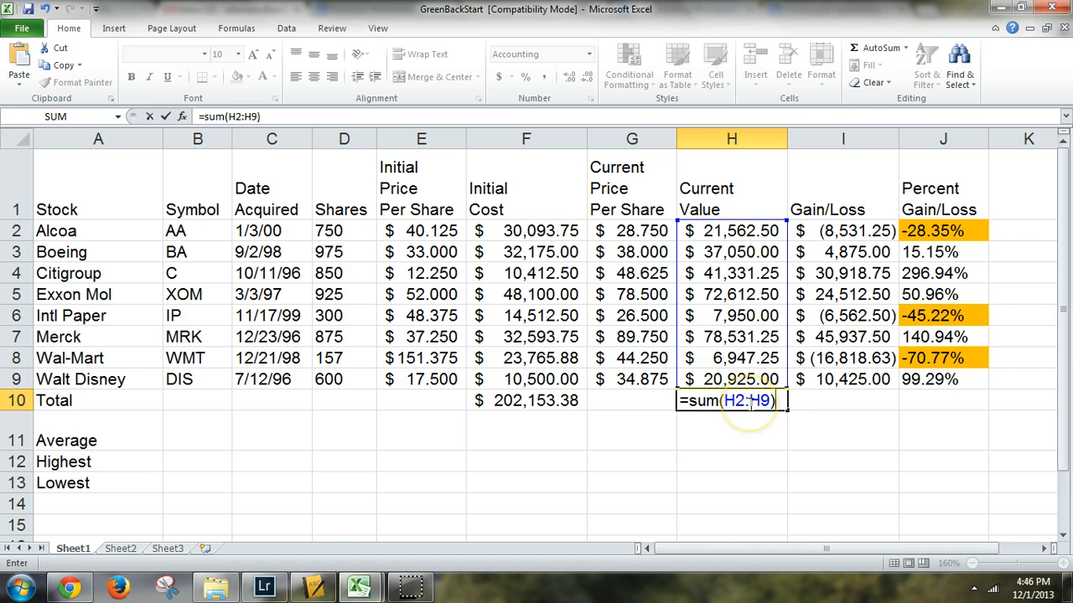
key("Return")
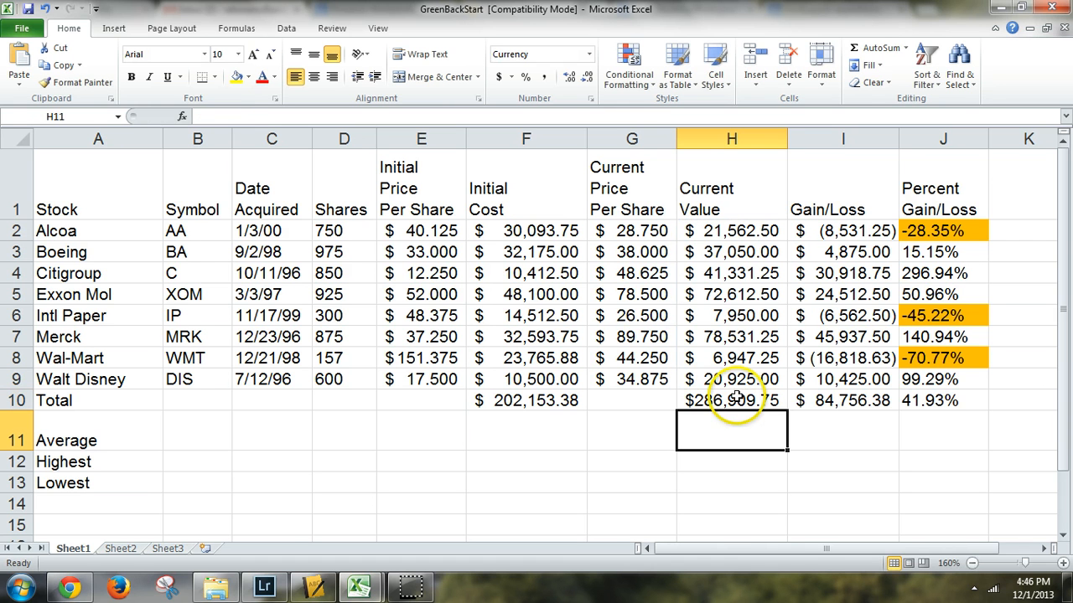
Clear the automatically extended formulas from the Total row cells I10 and J10
left_click_drag(871, 400, 908, 400)
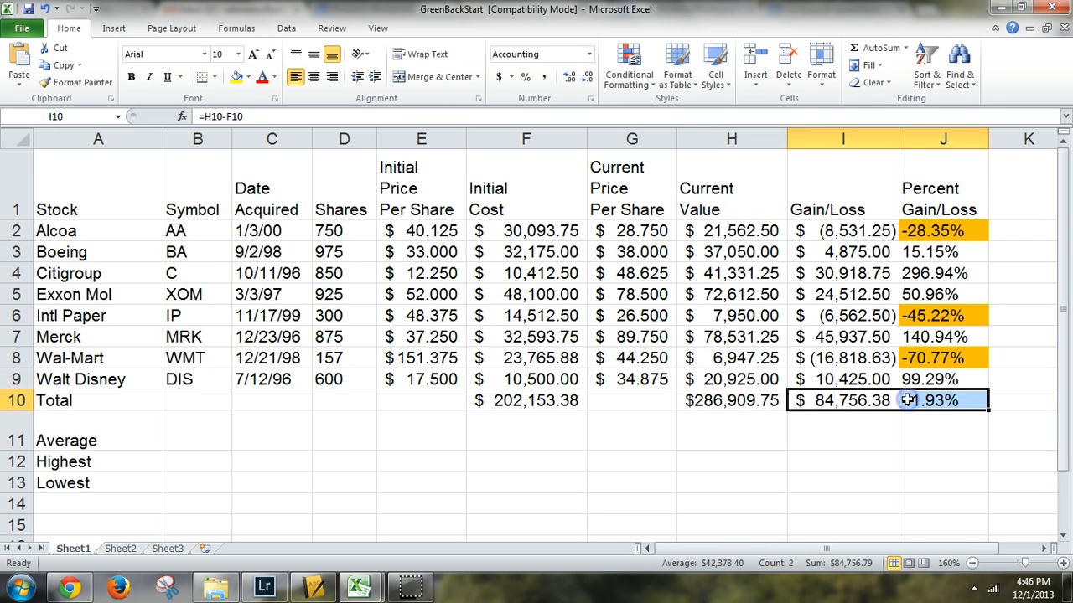
key("Delete")
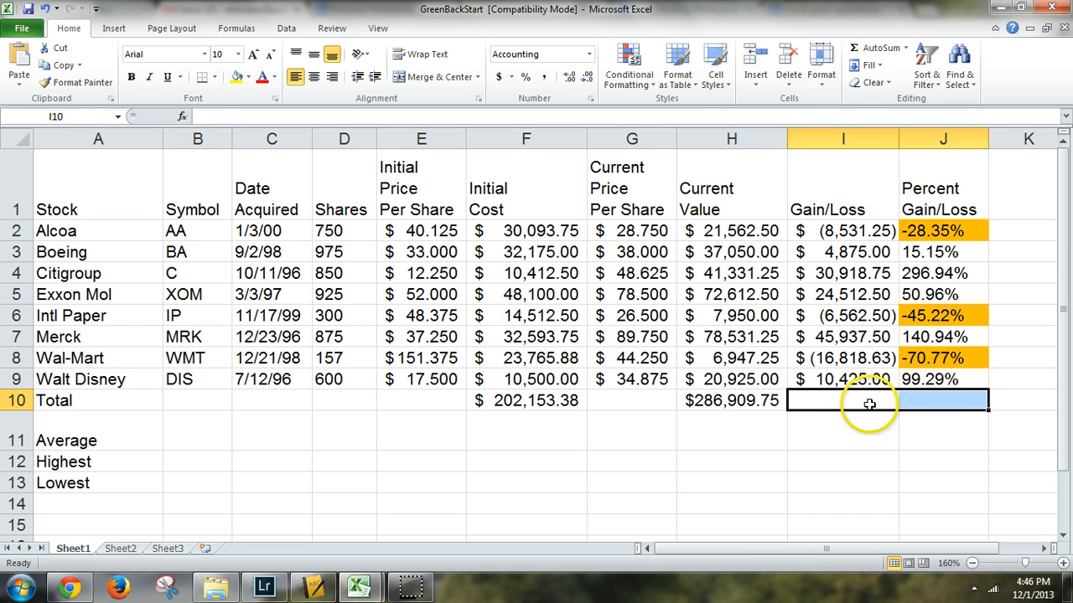
left_click(856, 401)
left_click(856, 440)
left_click(857, 403)
left_click(857, 361)
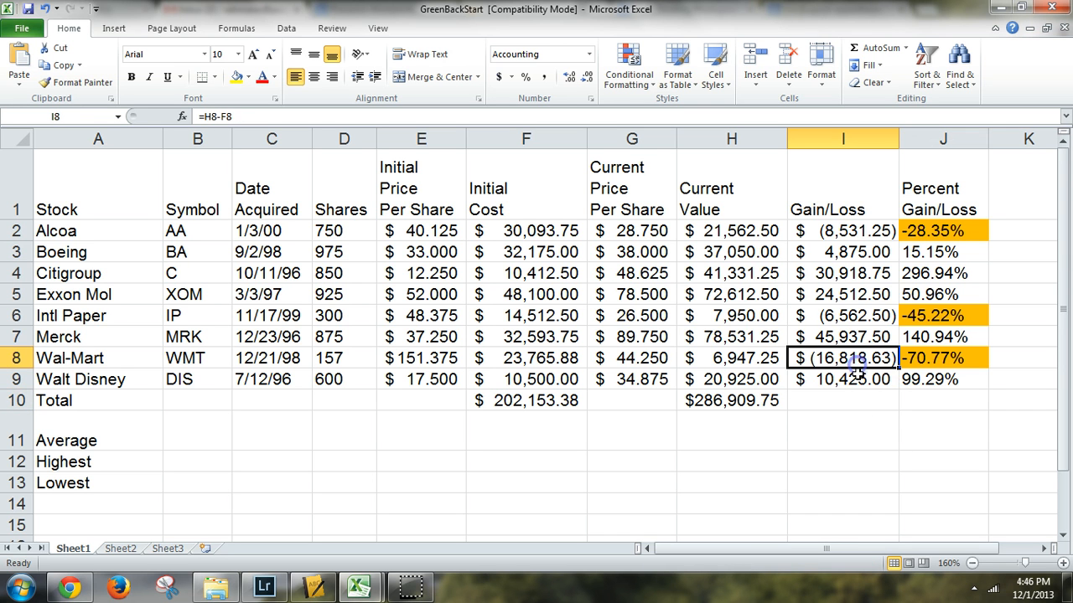
Fill the Gain/Loss and Percent Gain/Loss formulas from I9 and J9 down into the Total row
left_click(856, 377)
left_click_drag(898, 390, 900, 412)
left_click(931, 379)
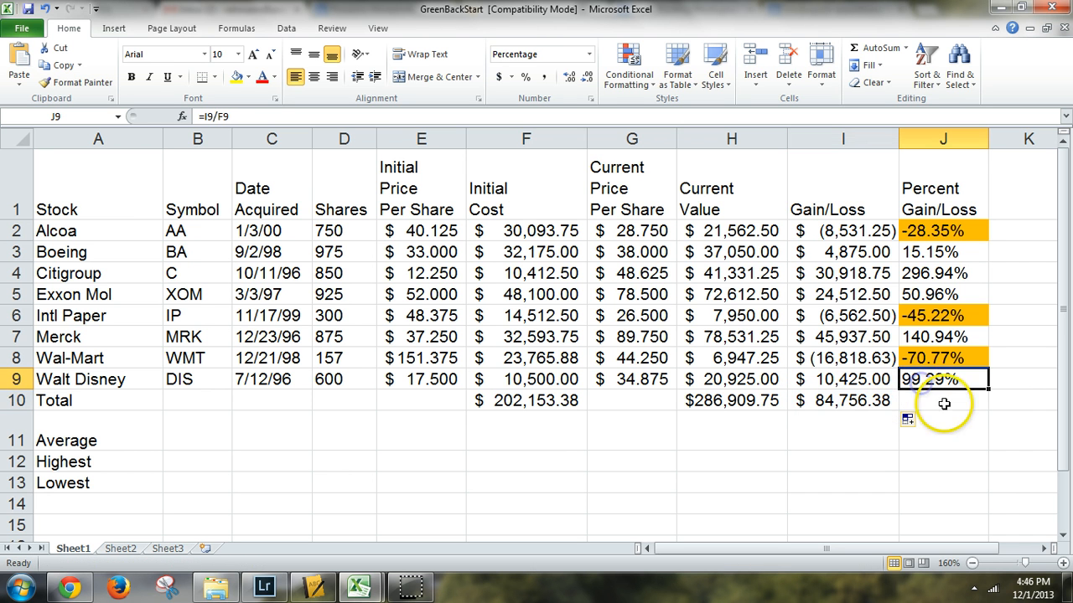
left_click_drag(989, 390, 989, 410)
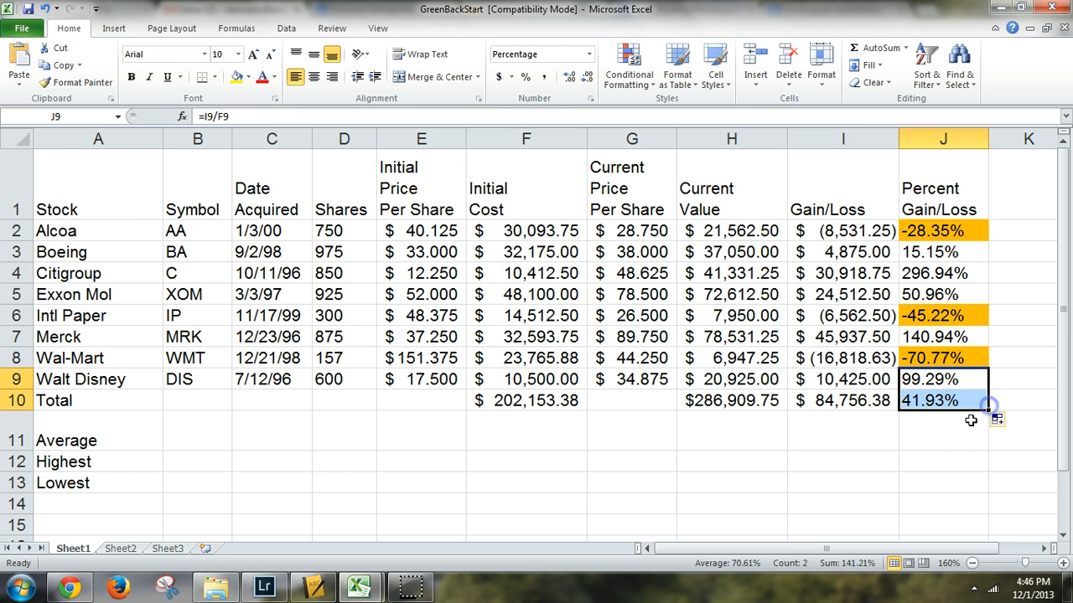
left_click(914, 444)
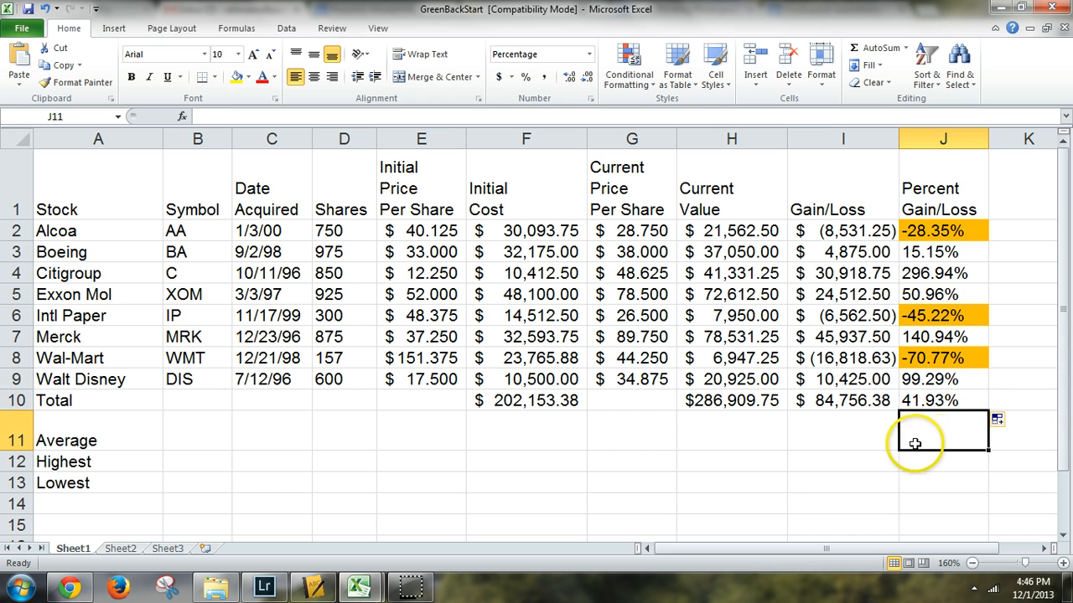
Compare the Percent Gain/Loss total formula in J10 with cell J11 of the GreenBackEnd workbook, and return to GreenBackStart
left_click(933, 402)
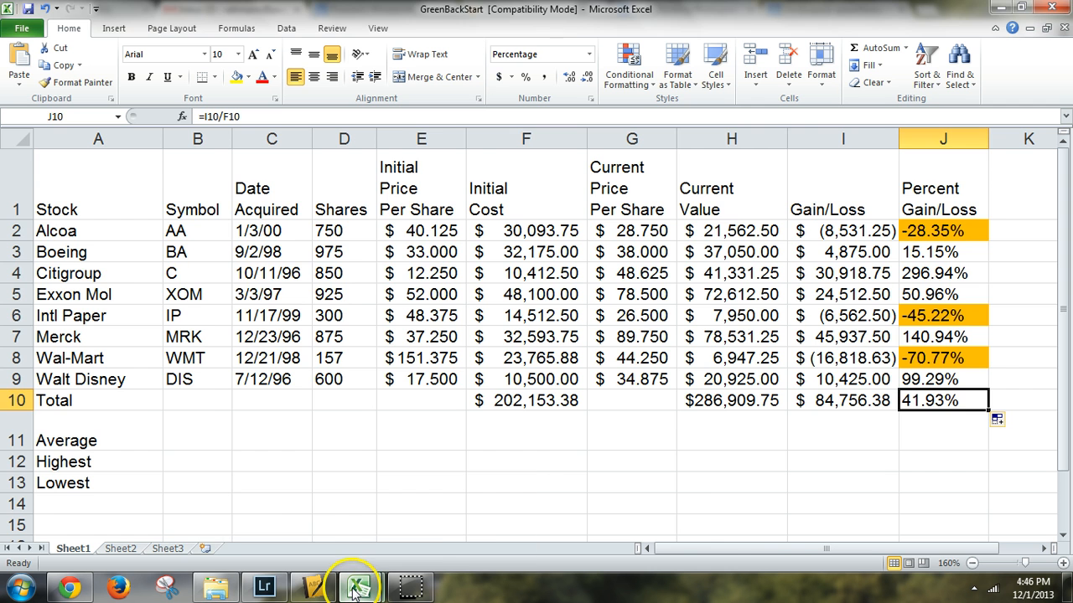
mouse_move(357, 589)
left_click(419, 536)
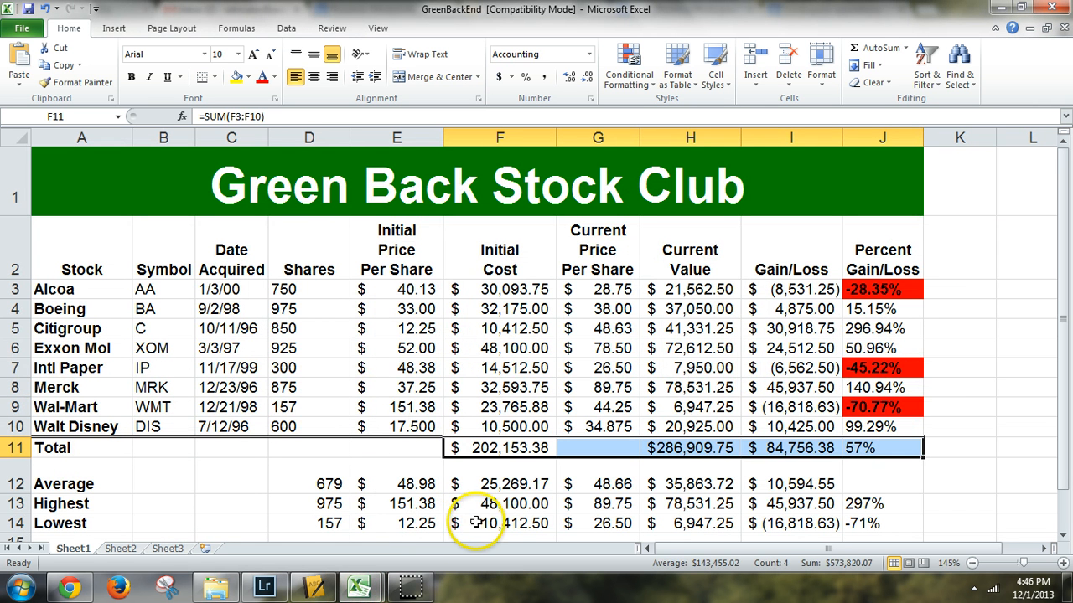
left_click(874, 451)
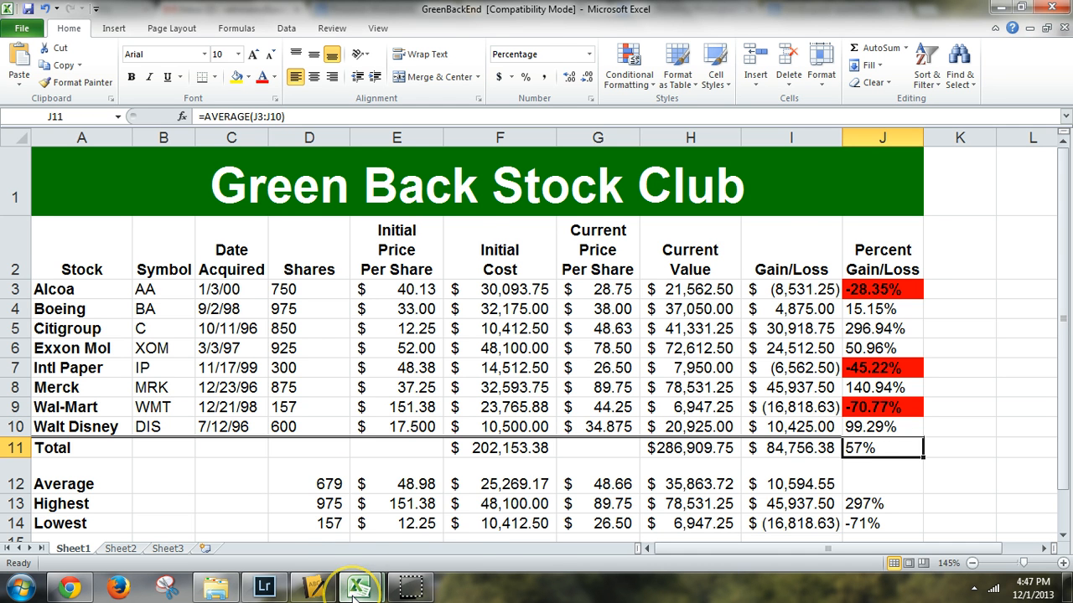
mouse_move(353, 595)
left_click(292, 513)
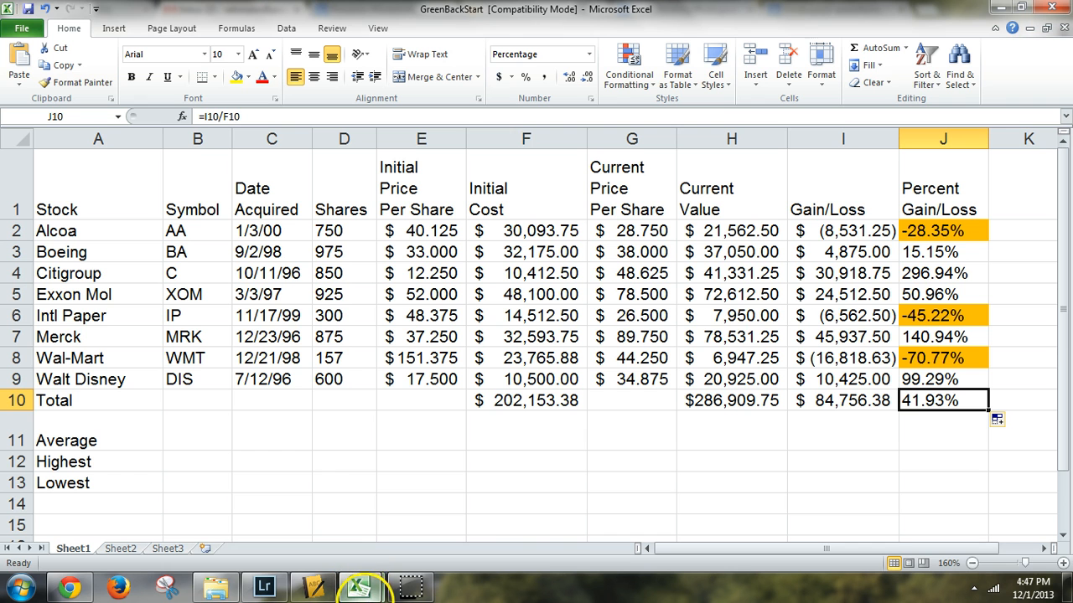
Open the J10 formula to trace its referenced cells, and try to check J11 in the GreenBackEnd workbook again
left_click(828, 422)
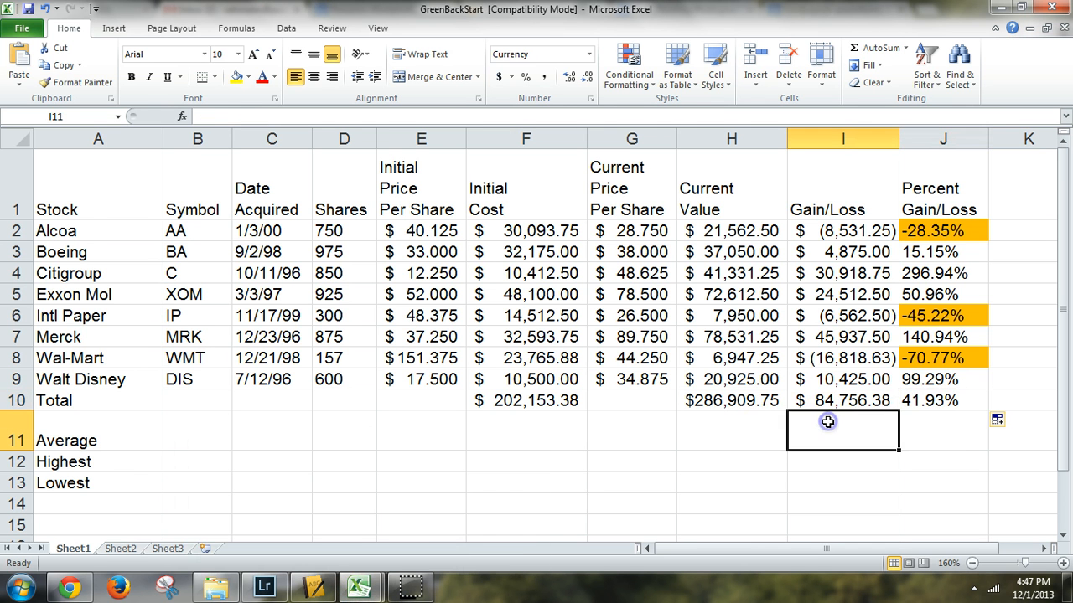
double_click(941, 399)
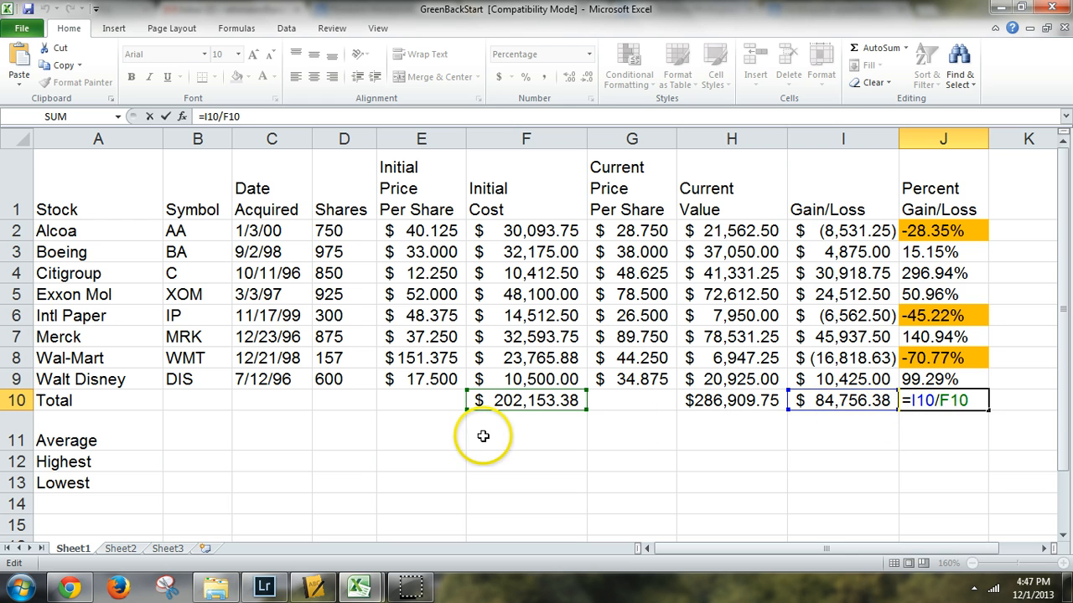
mouse_move(359, 587)
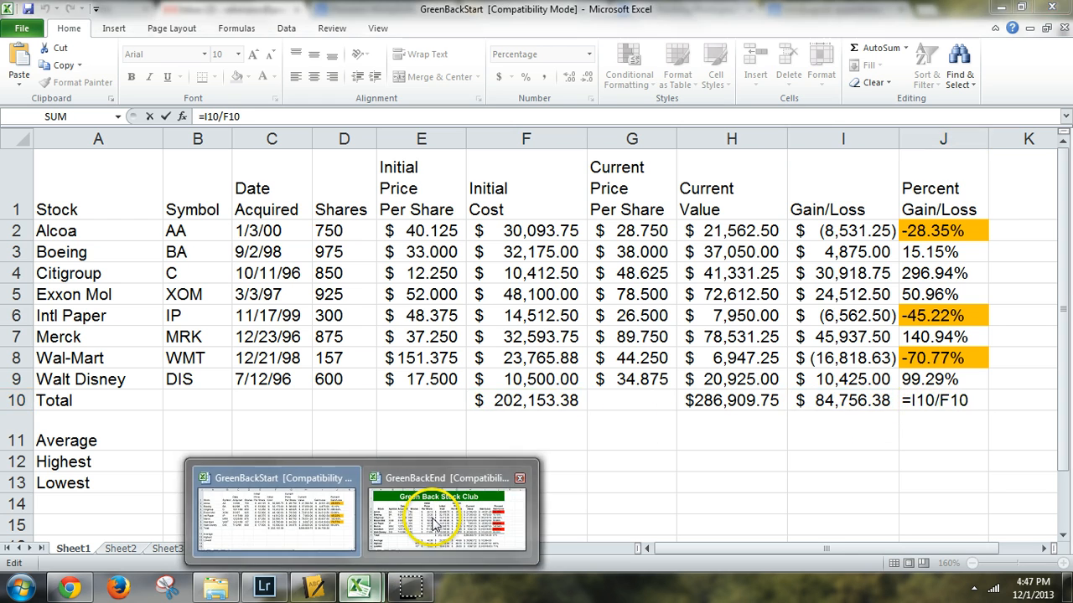
left_click(434, 525)
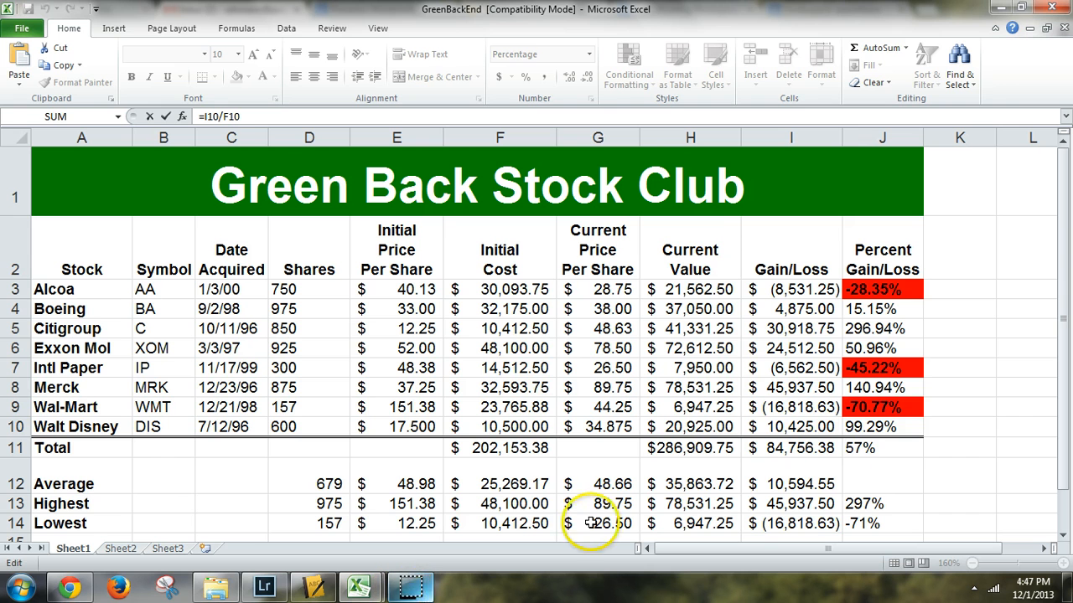
left_click(901, 444)
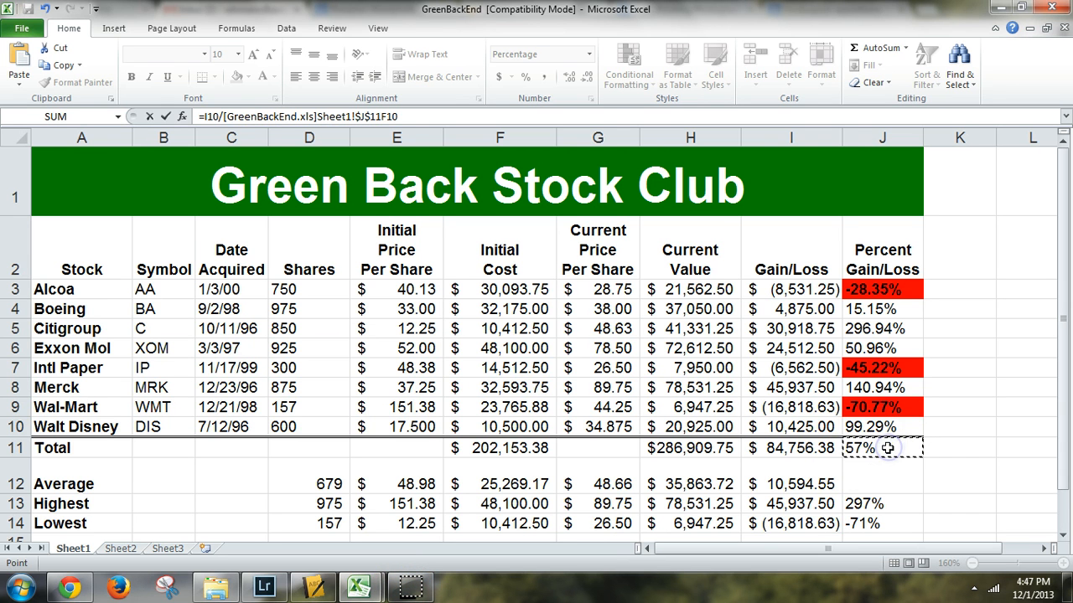
left_click(858, 480)
key("Return")
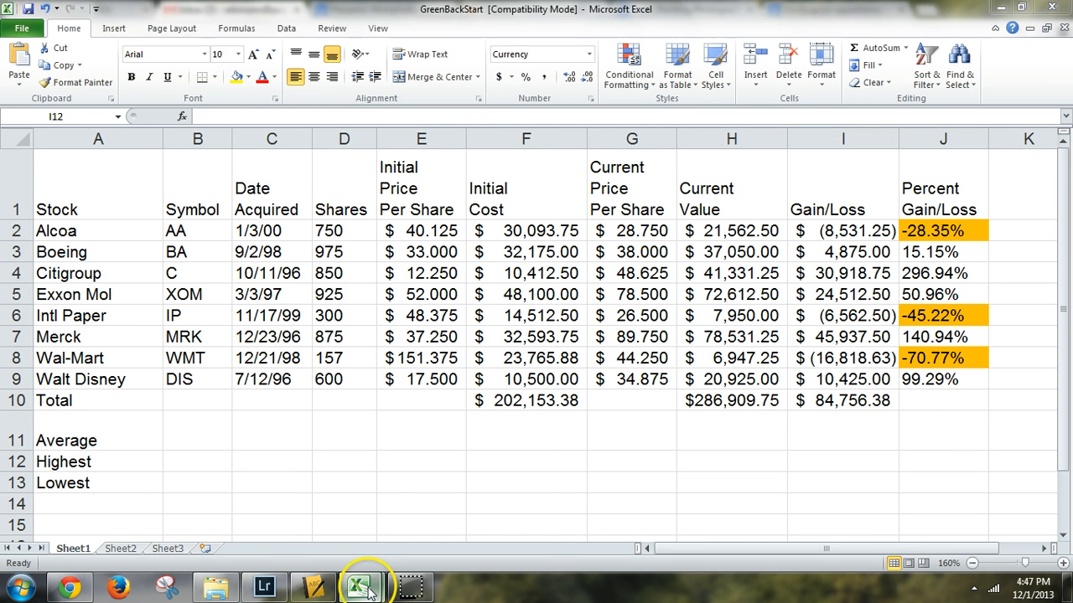
Check the Percent Gain/Loss total formula in J11 of the GreenBackEnd workbook, and return to GreenBackStart
mouse_move(362, 586)
left_click(469, 524)
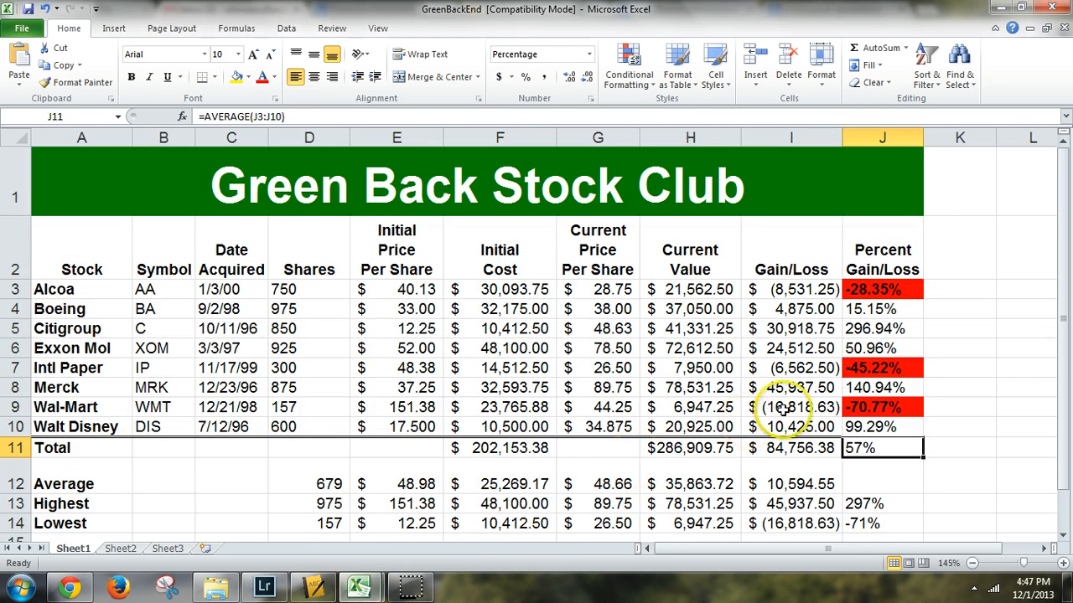
double_click(858, 448)
left_click(845, 486)
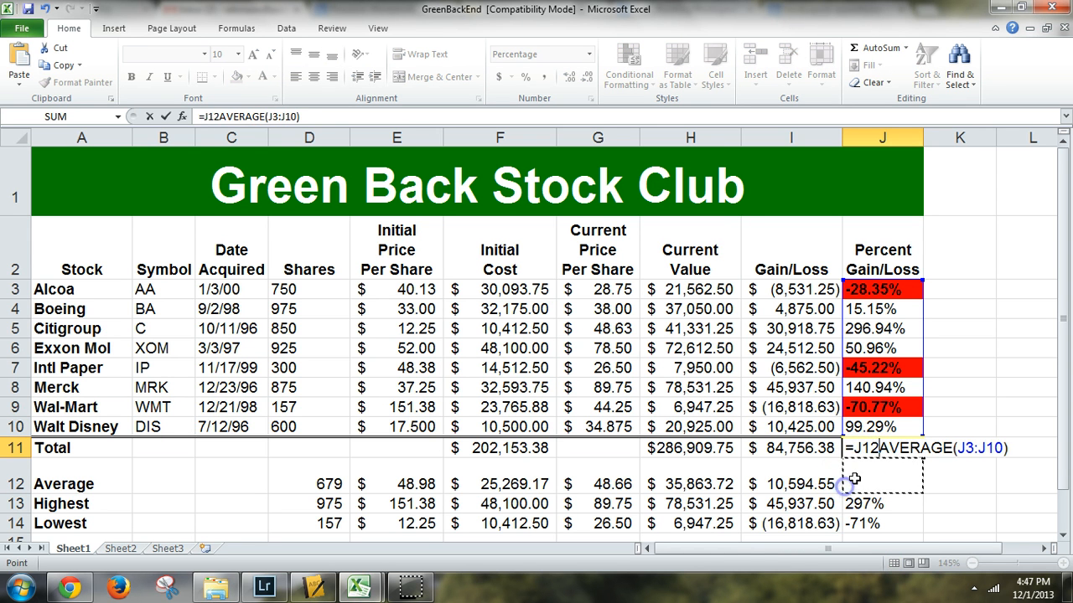
key("Escape")
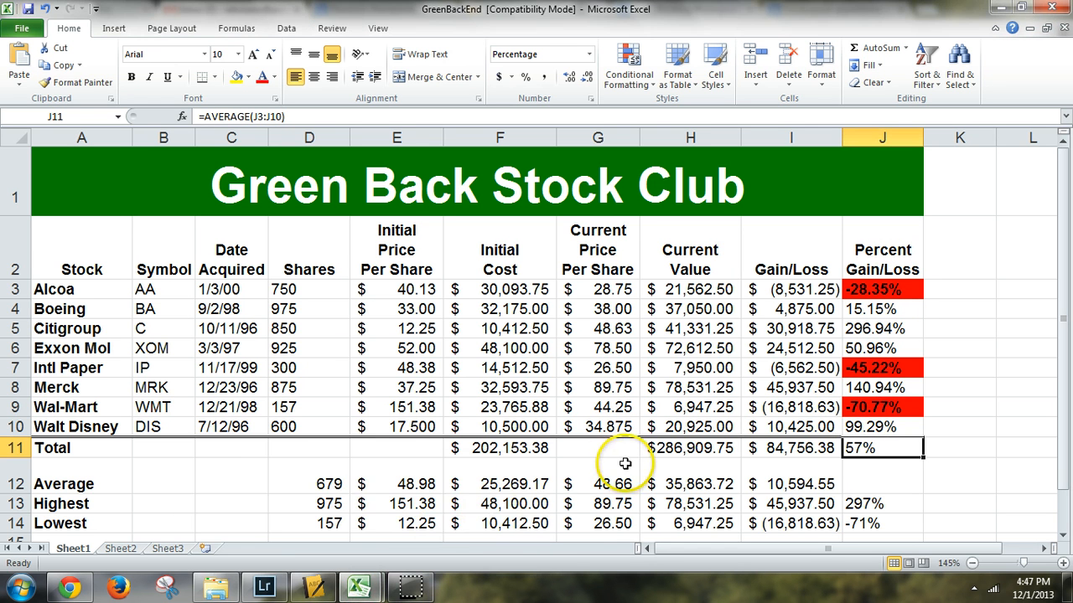
left_click(285, 536)
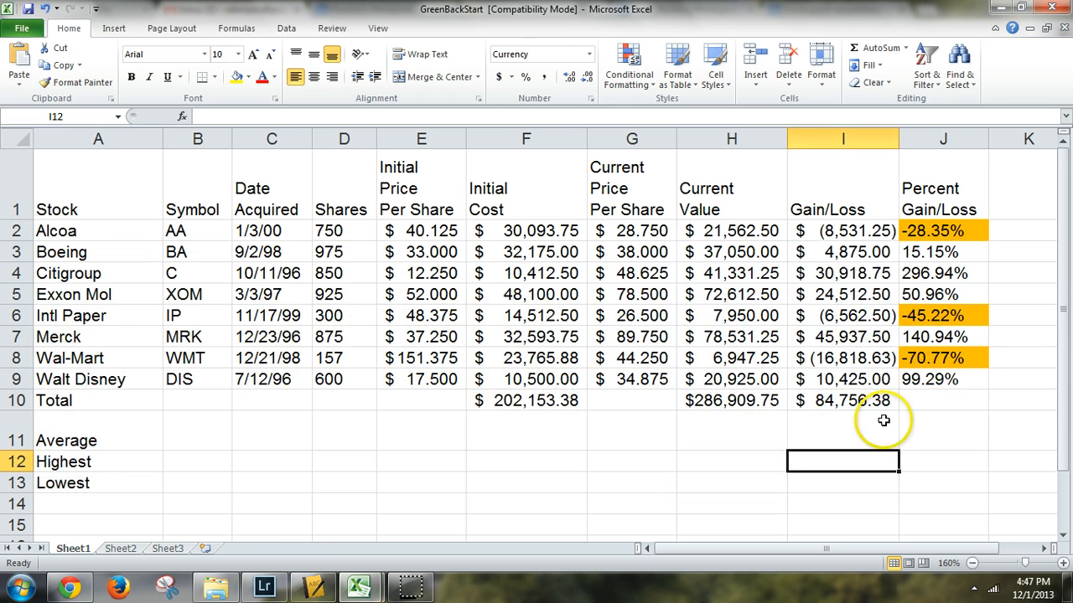
Enter the formula =AVERAGE(J2:J9) in the Total row's Percent Gain/Loss cell J10
left_click(904, 403)
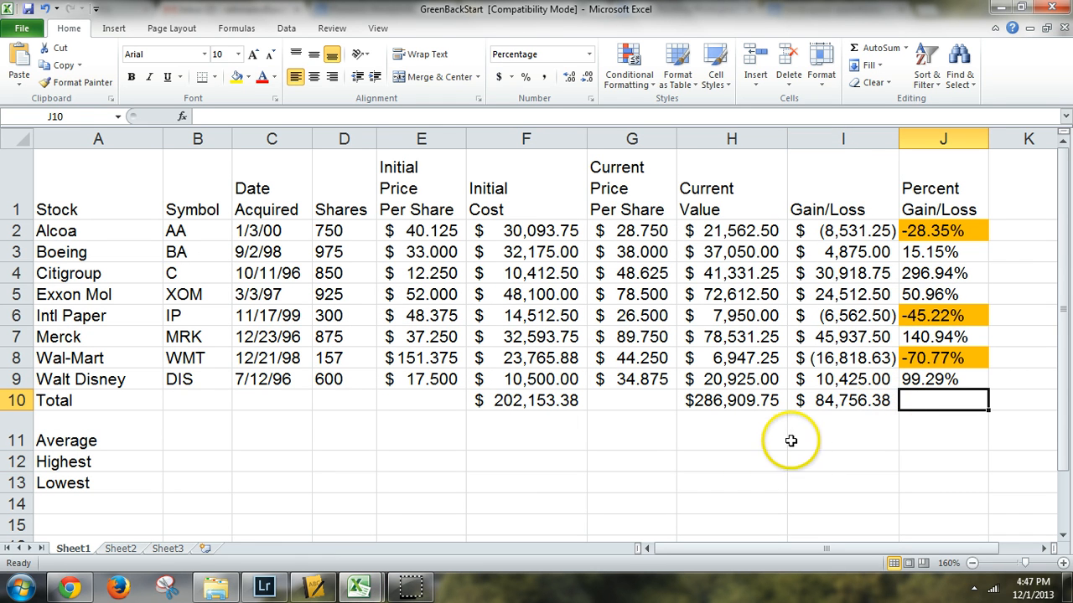
type("=")
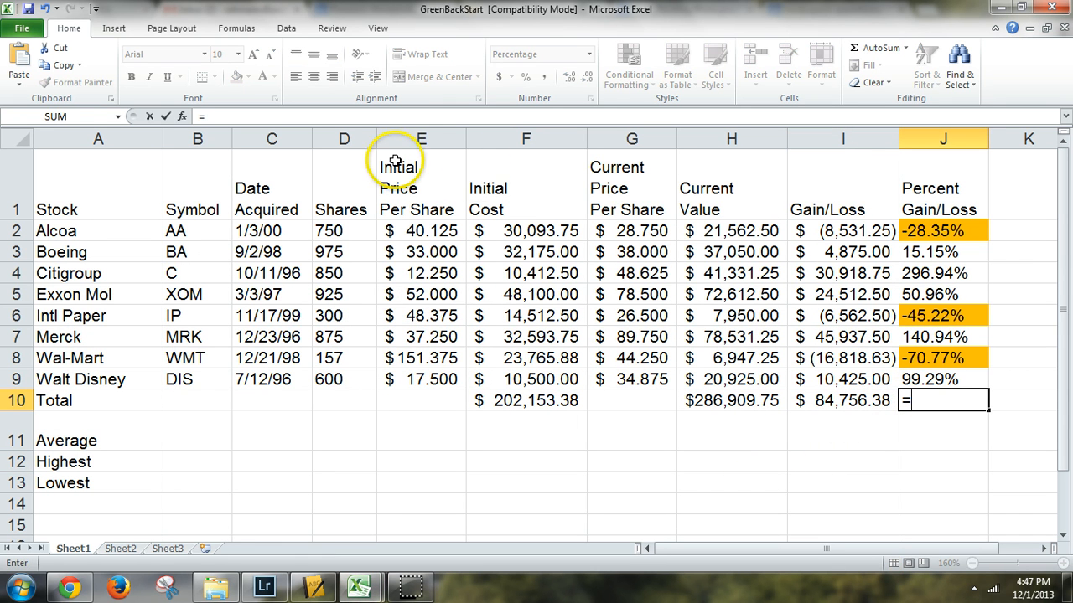
type("average")
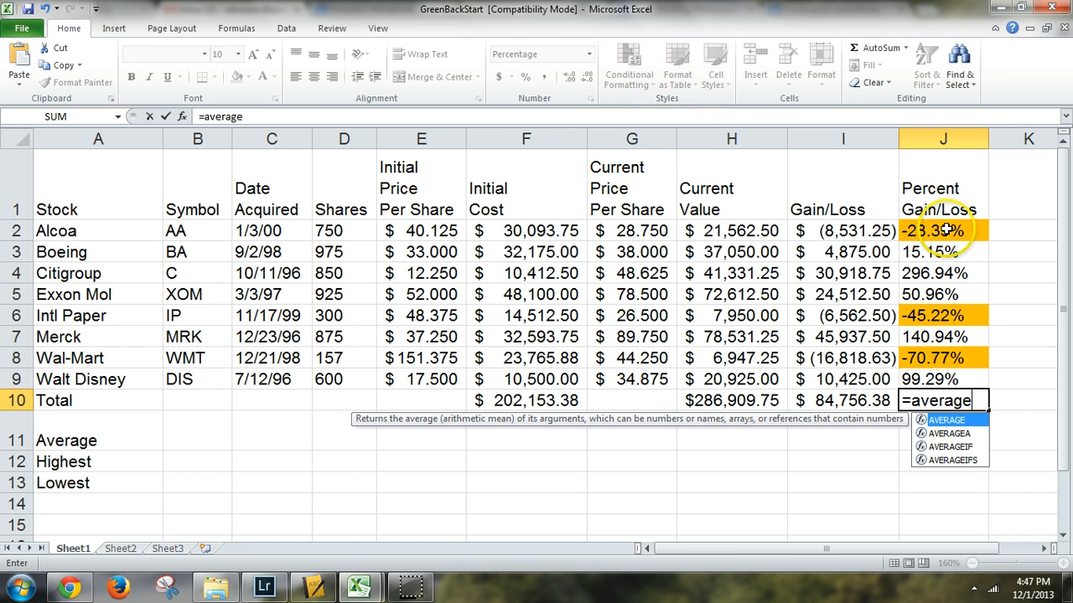
left_click_drag(953, 230, 950, 377)
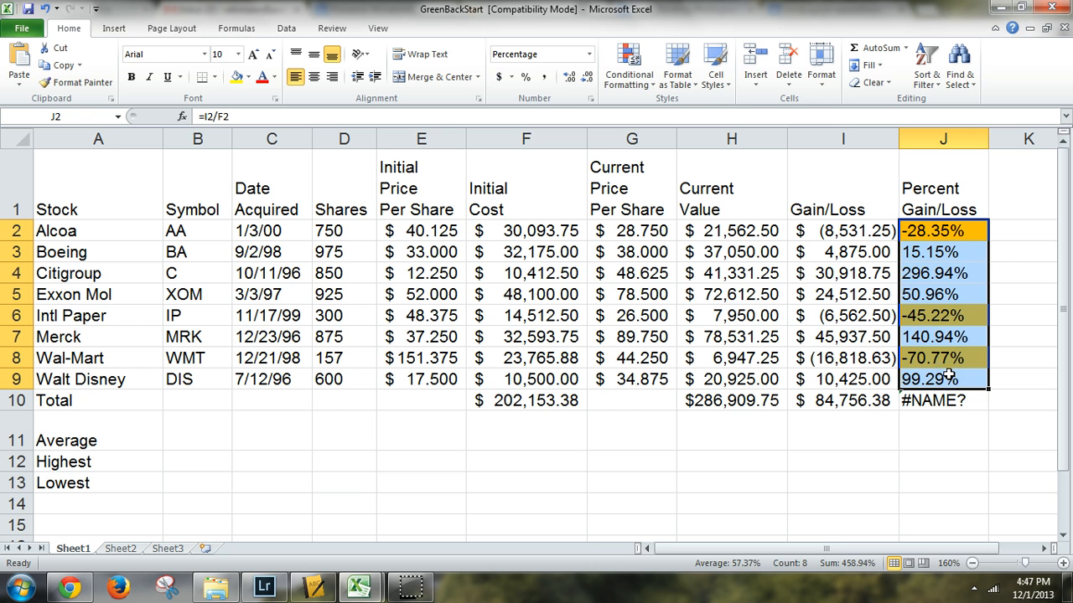
left_click(956, 404)
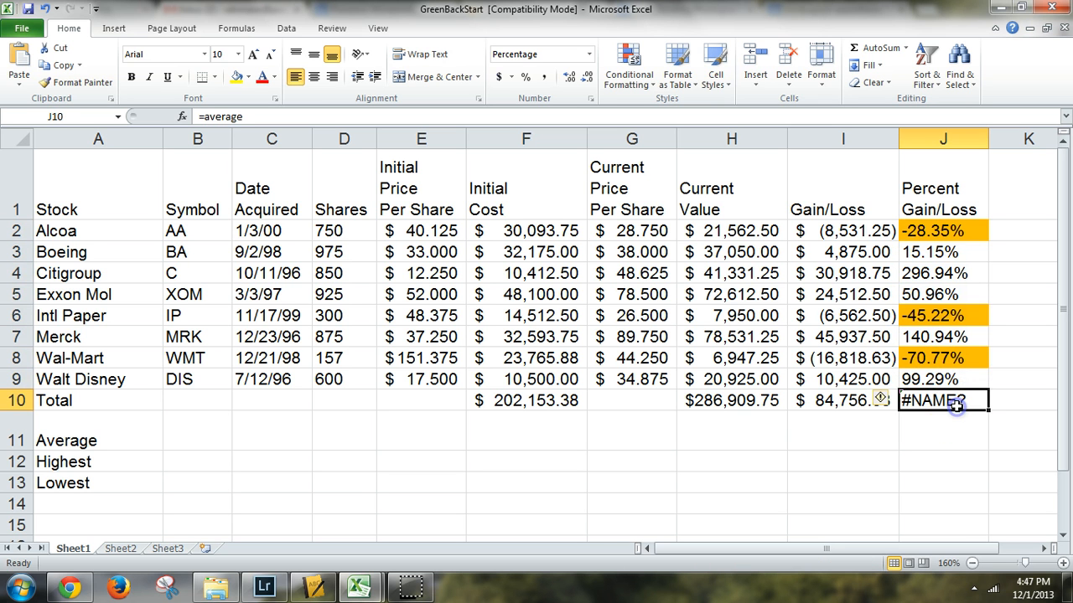
double_click(956, 403)
left_click(973, 400)
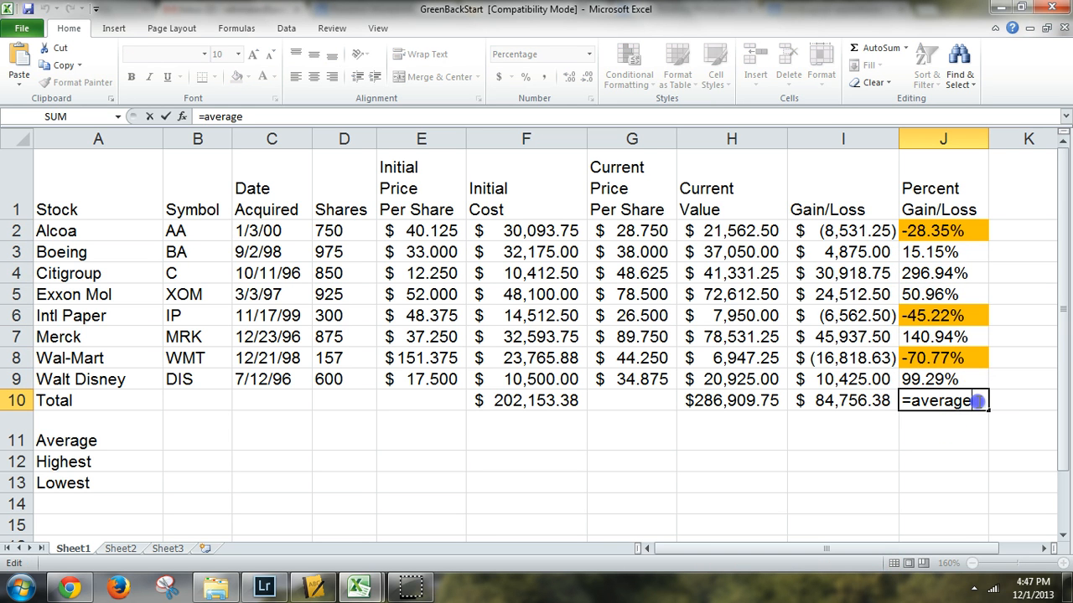
type("(")
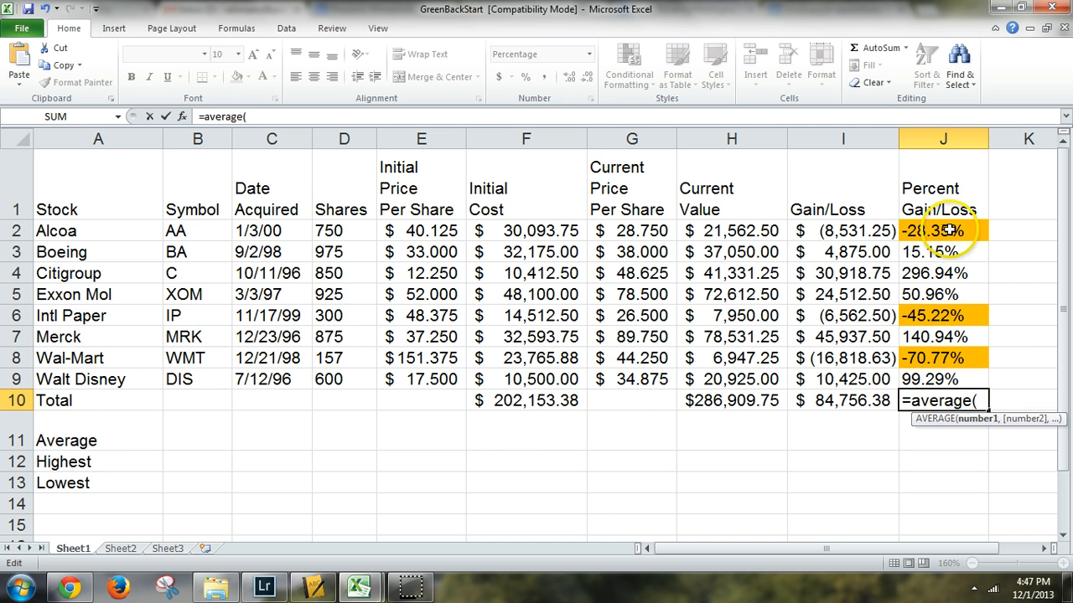
left_click_drag(935, 231, 937, 379)
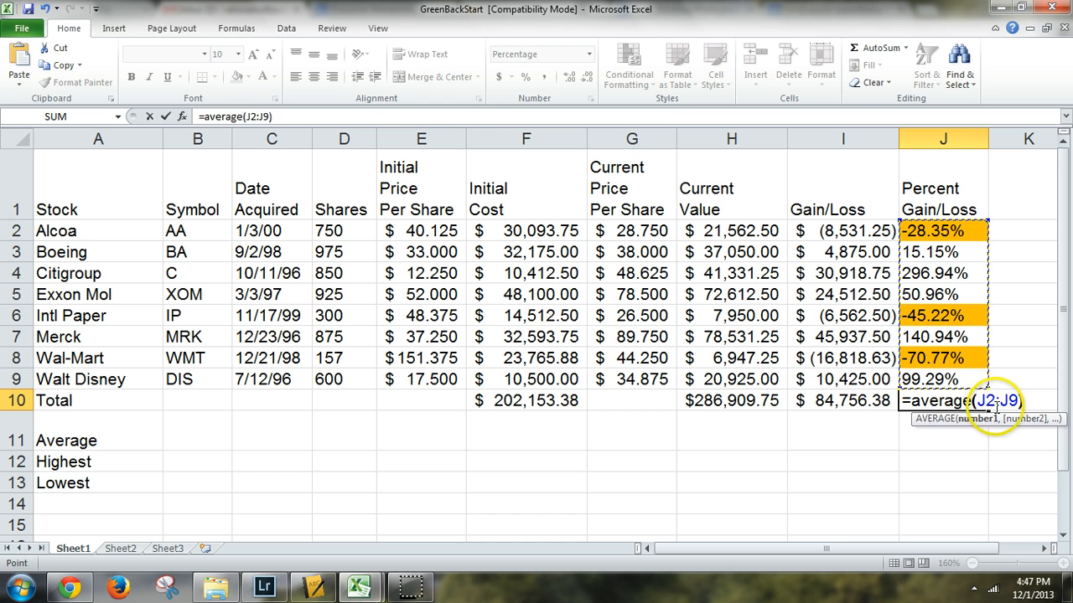
type(")")
key("Return")
Clear the average from J10 and fill the Percent Gain/Loss formula from J9 down into it
left_click(960, 404)
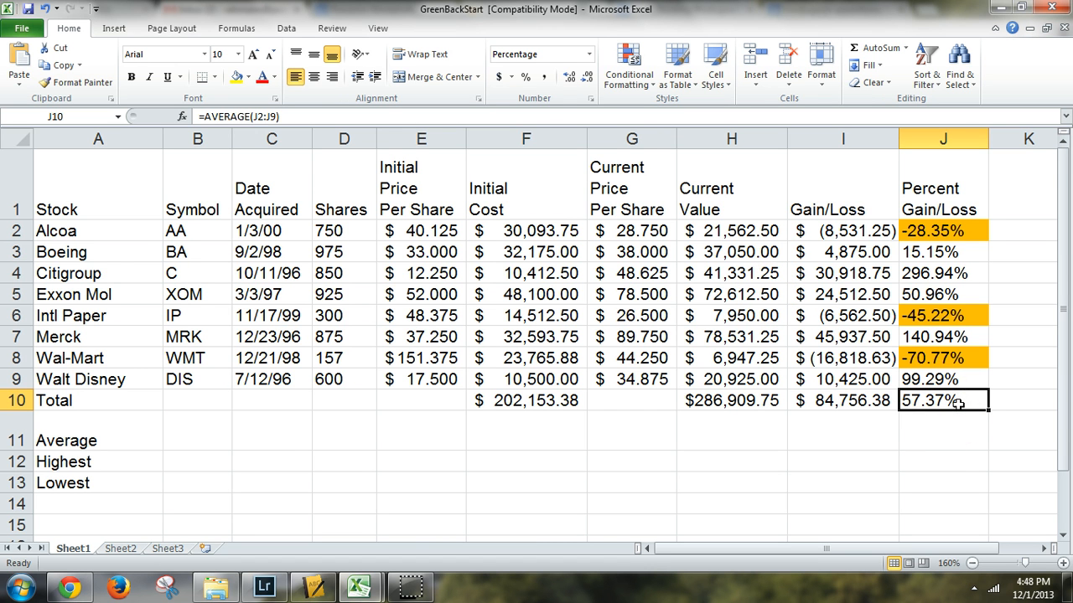
key("Delete")
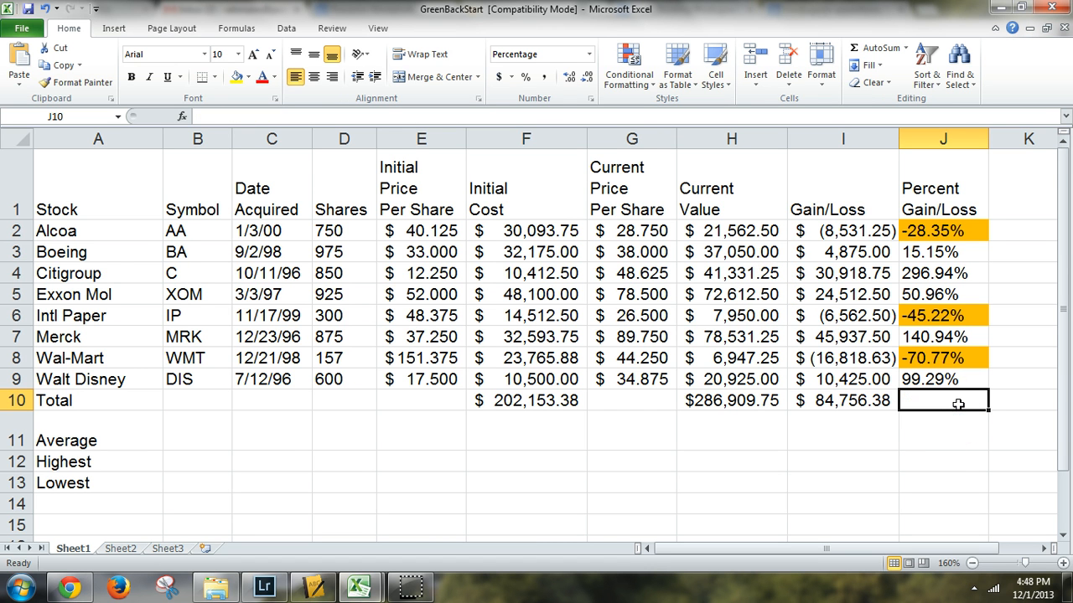
left_click(955, 377)
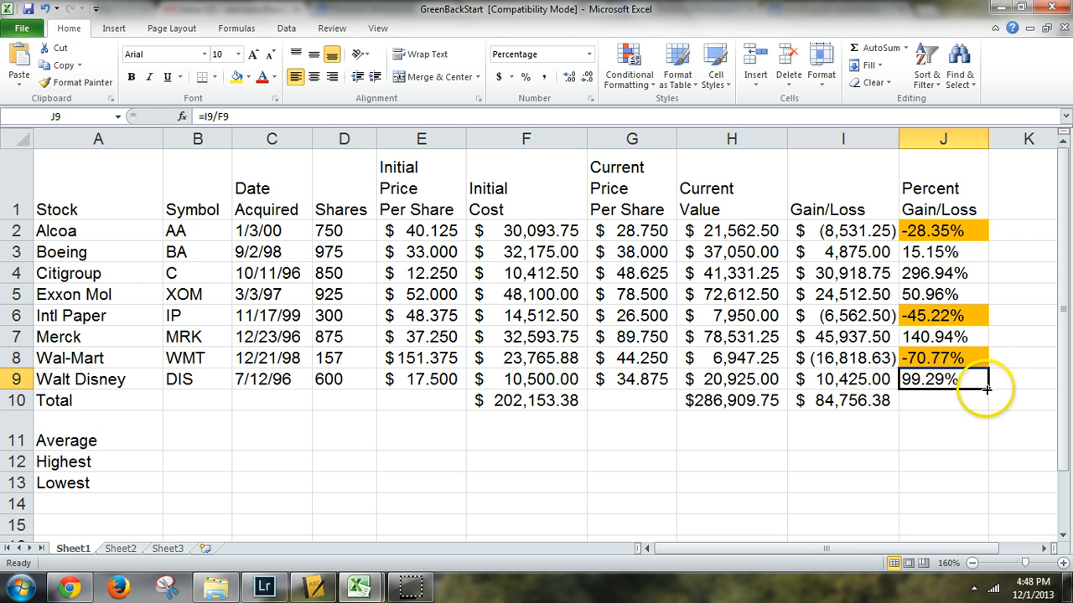
left_click_drag(987, 389, 990, 410)
left_click(939, 399)
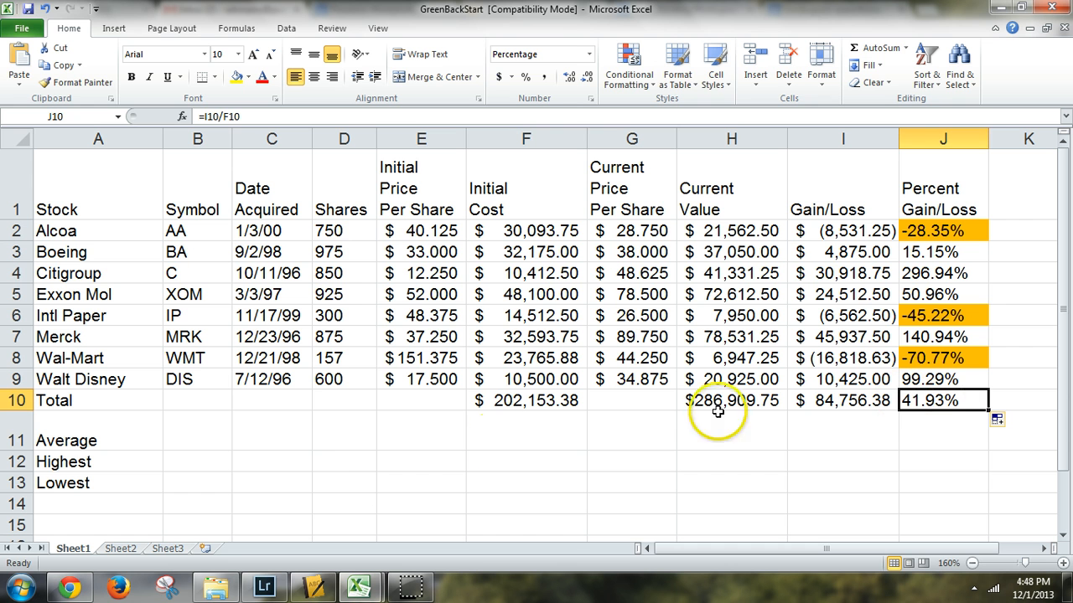
Enter =AVERAGE(D2:D9) in D11 to average the Shares column
left_click(347, 426)
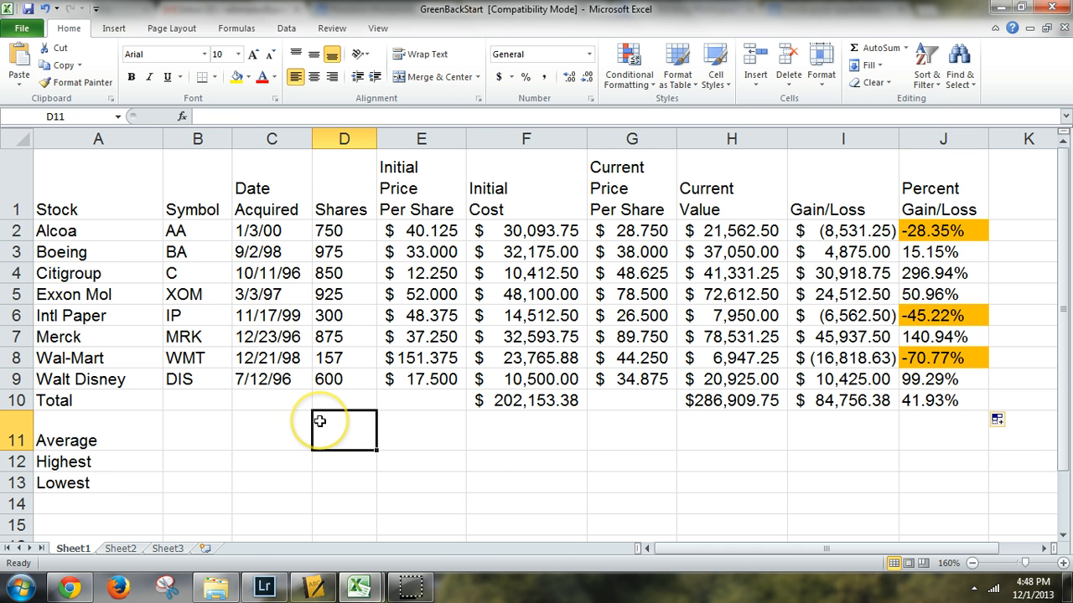
type("=")
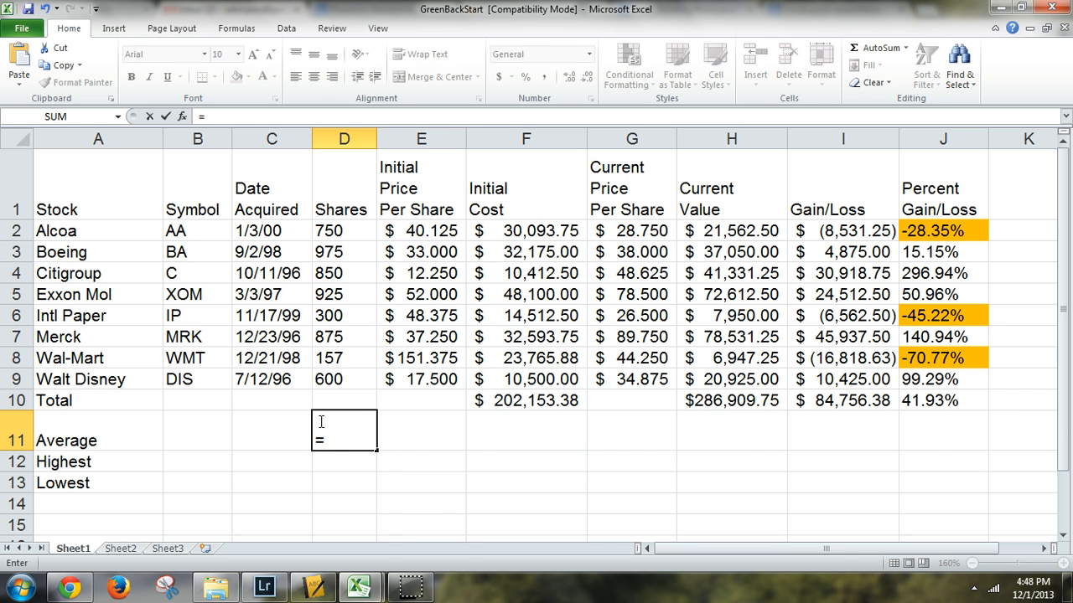
type("average")
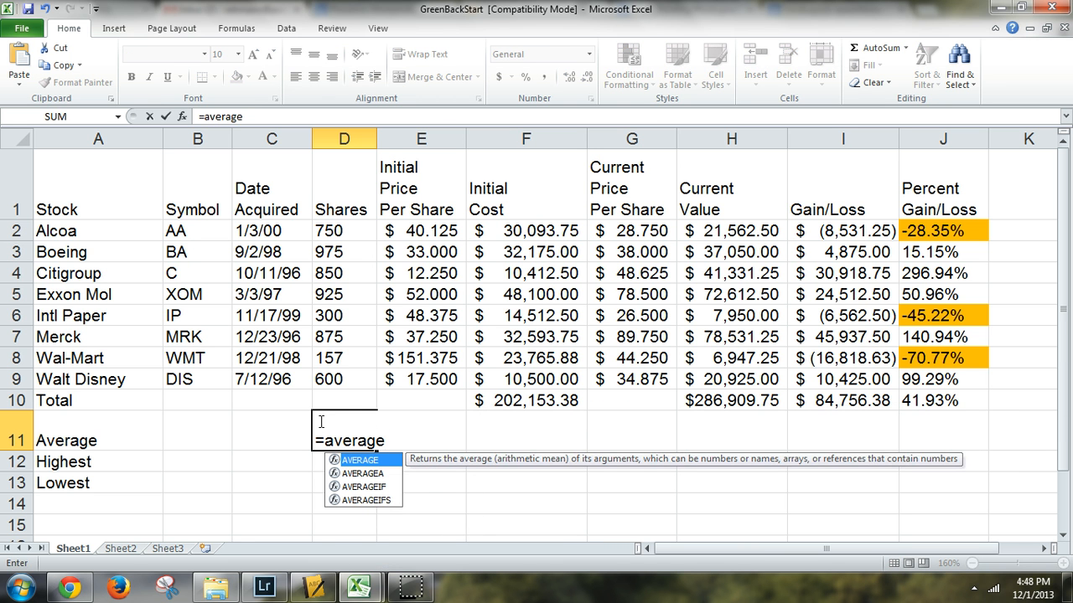
type("(")
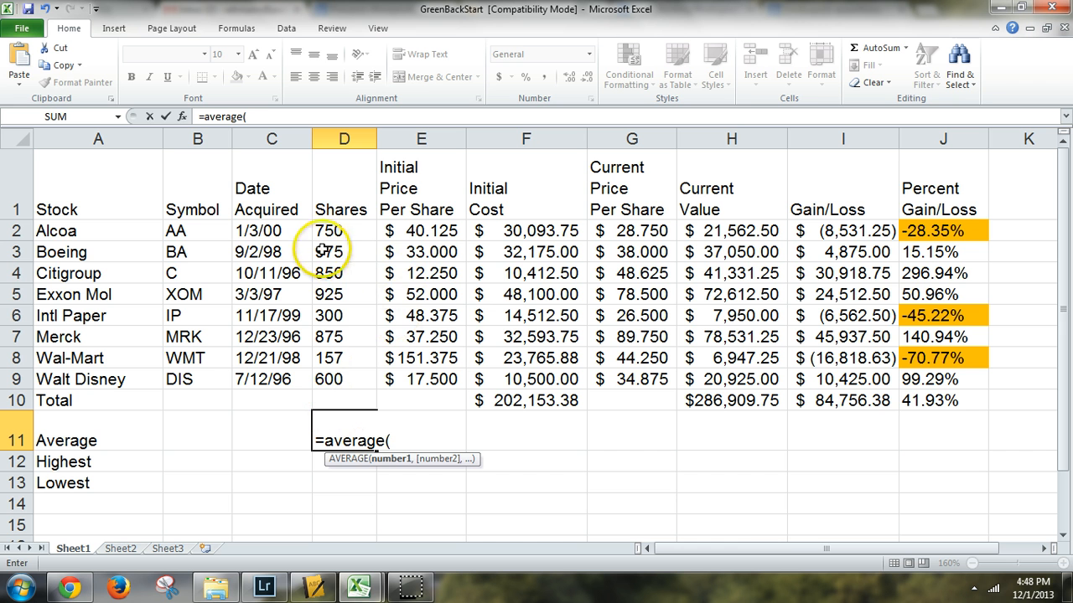
left_click_drag(334, 232, 355, 381)
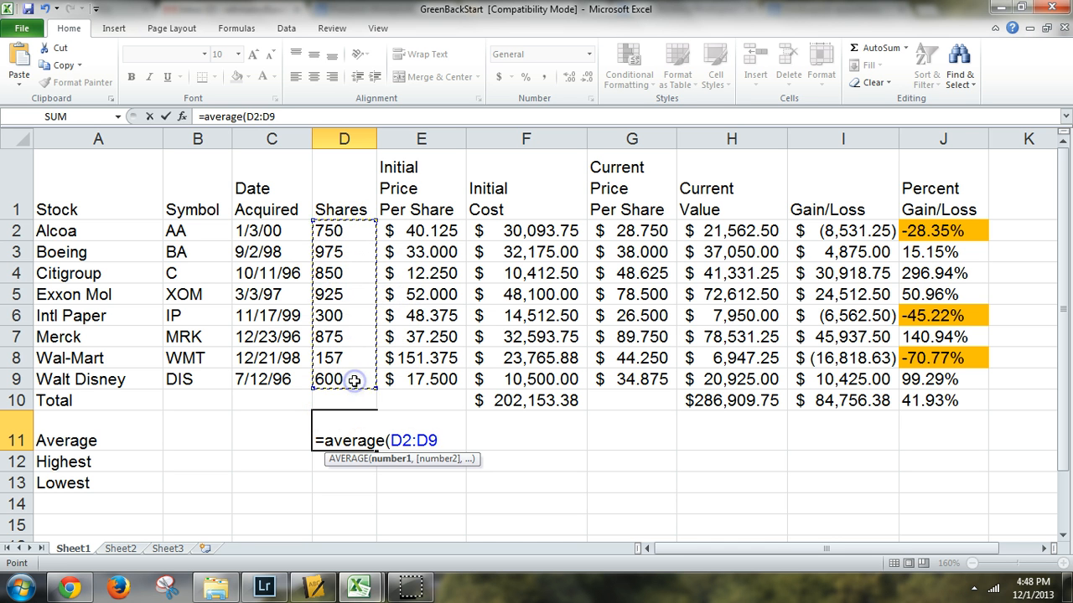
type(")")
key("Return")
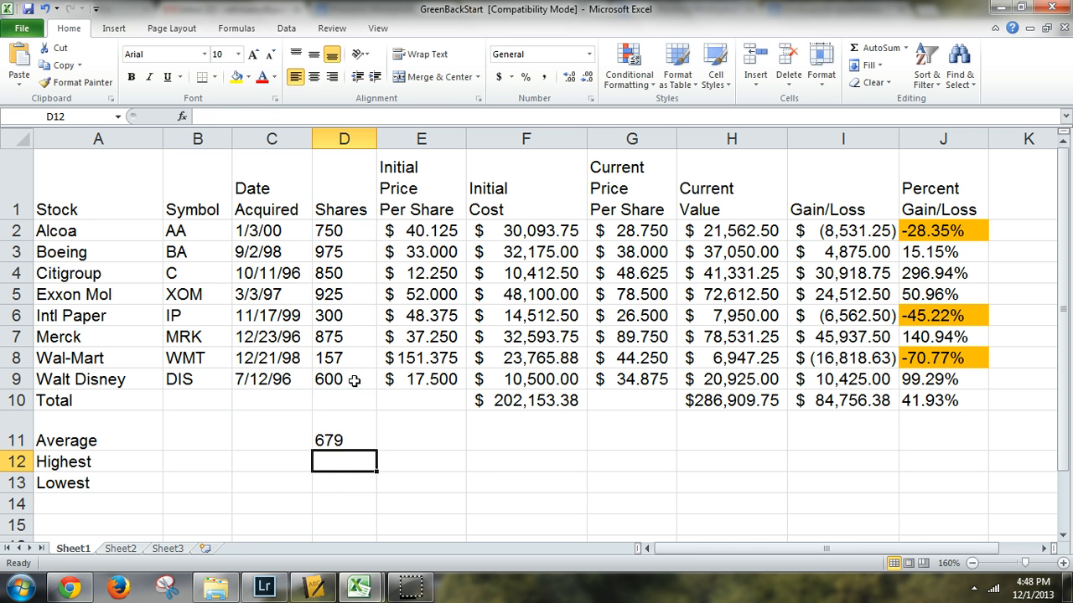
Fill the D11 average formula across the Average row through J11
left_click(352, 440)
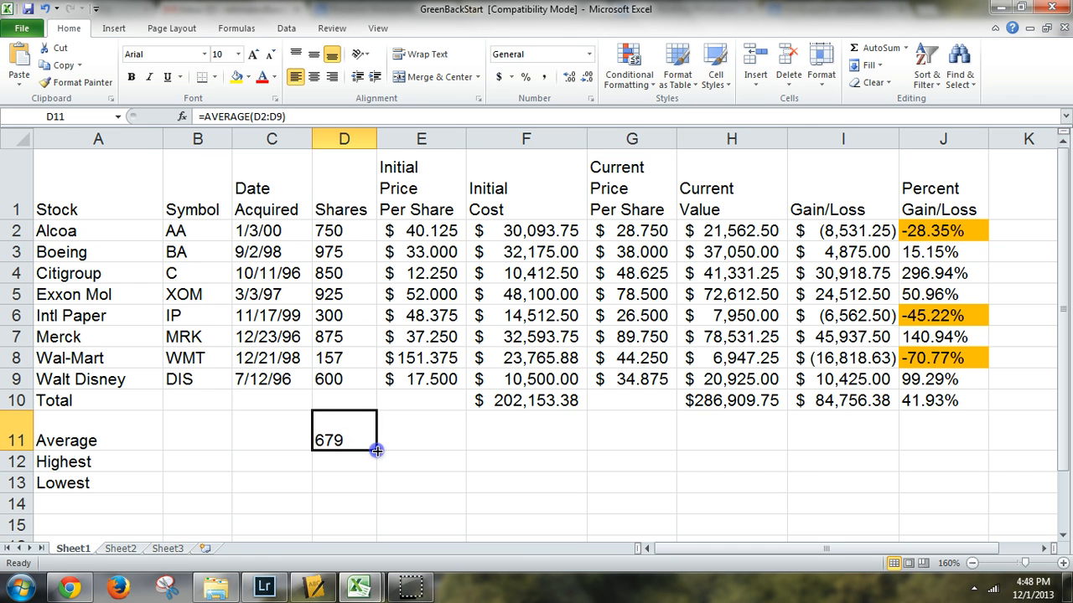
left_click_drag(377, 451, 942, 448)
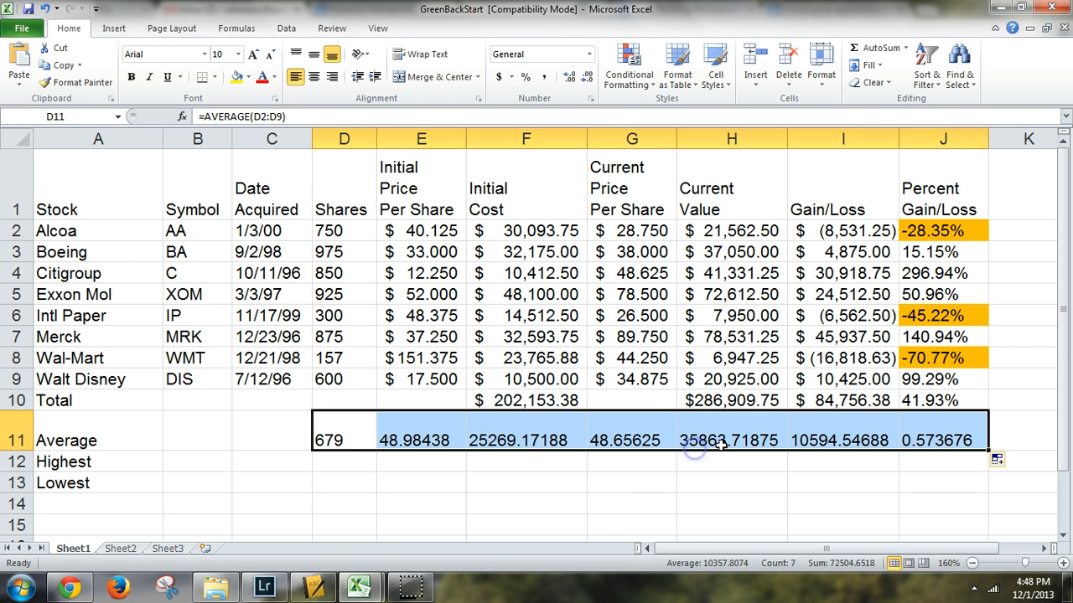
left_click(784, 416)
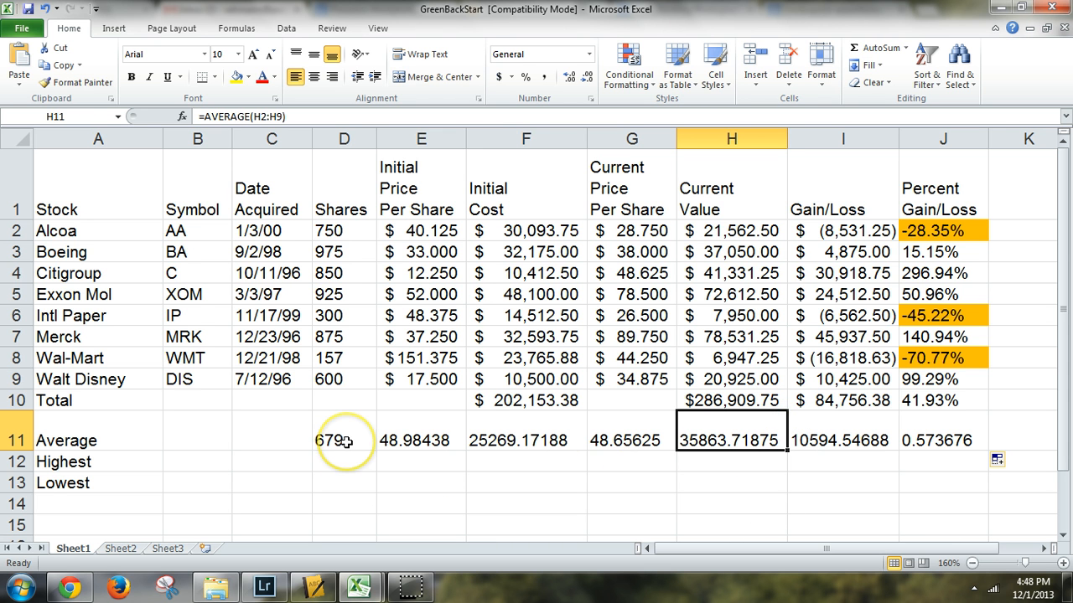
Format the averages in E11:I11 with the accounting dollar format and J11 as a percentage with two decimal places
left_click(413, 434)
left_click_drag(429, 434, 848, 445)
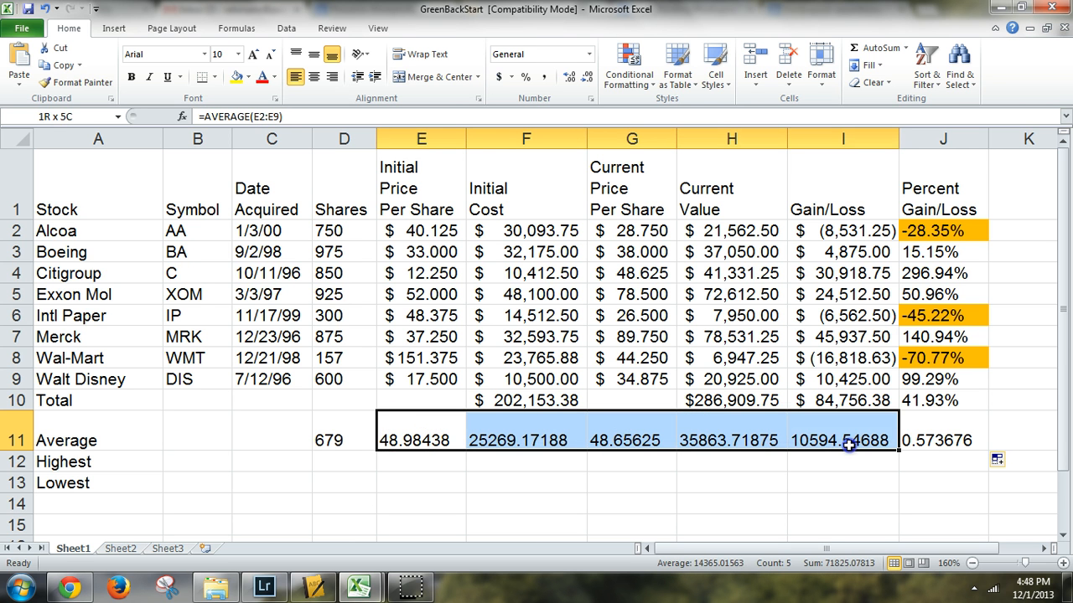
left_click(498, 77)
left_click(926, 440)
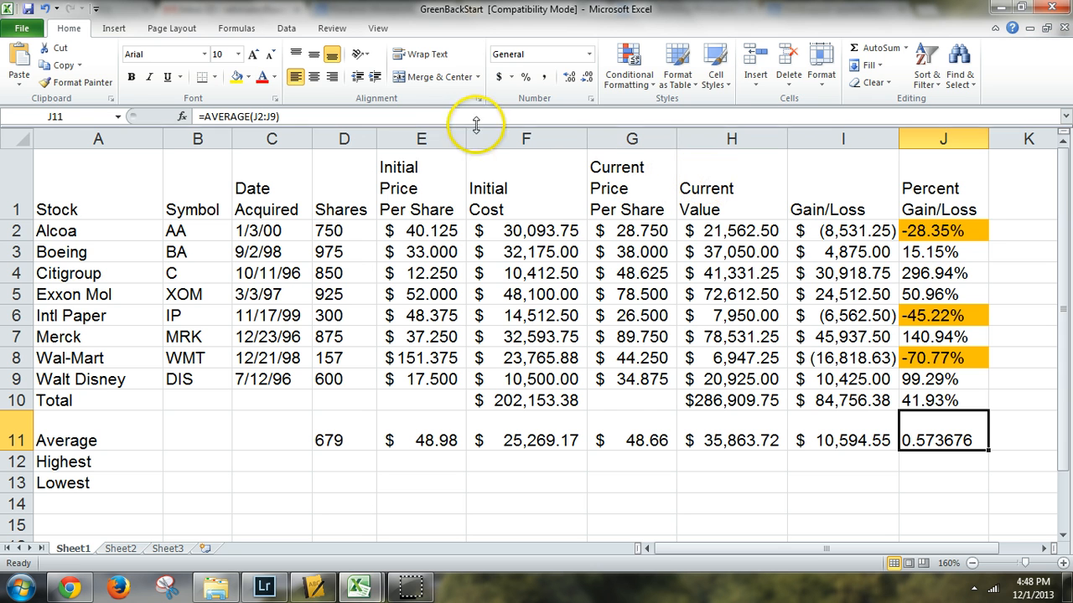
left_click(528, 80)
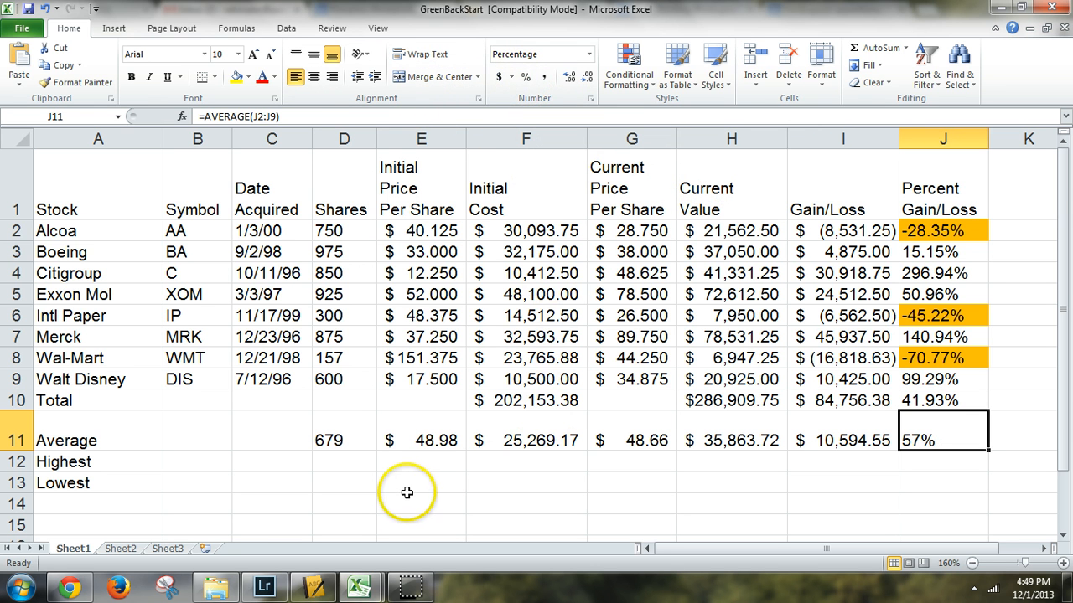
left_click(569, 76)
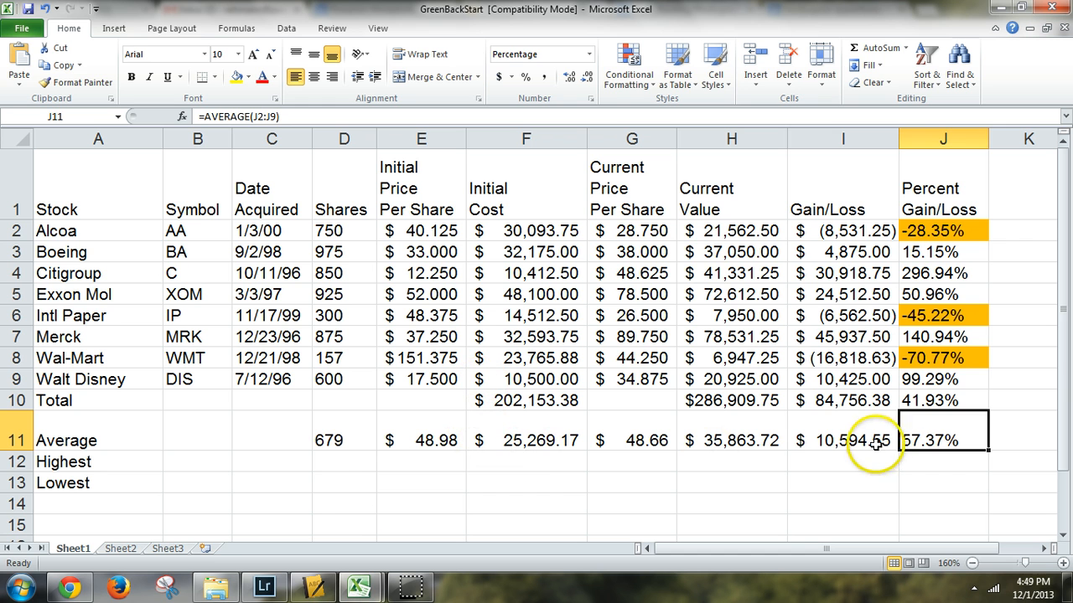
Compare the Percent Gain/Loss formula in Total cell J10 with the one in Average cell J11
left_click(880, 444)
left_click(942, 441)
left_click(950, 401)
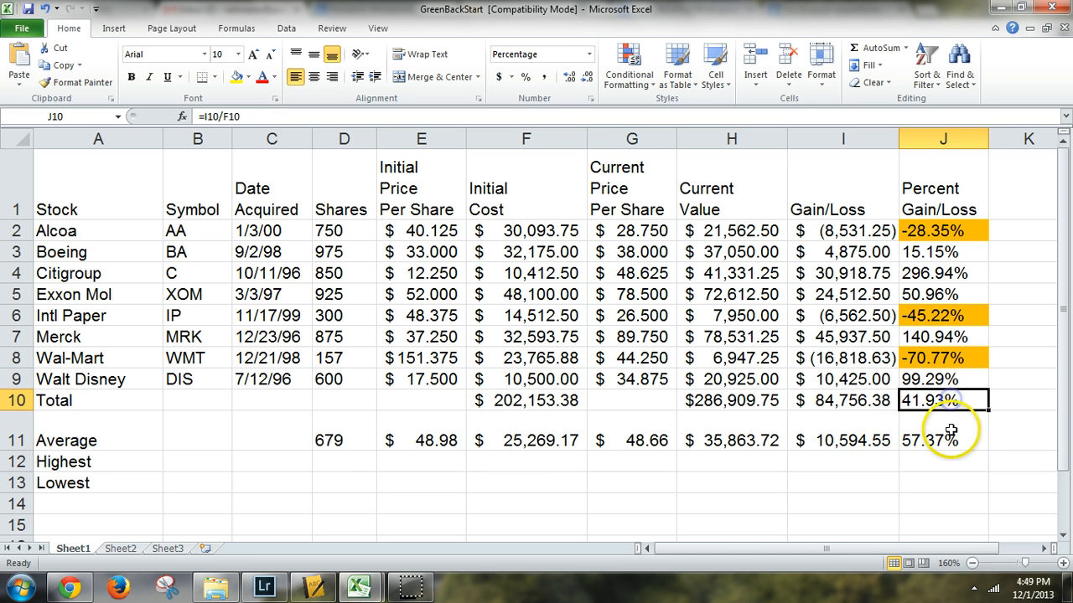
left_click(947, 437)
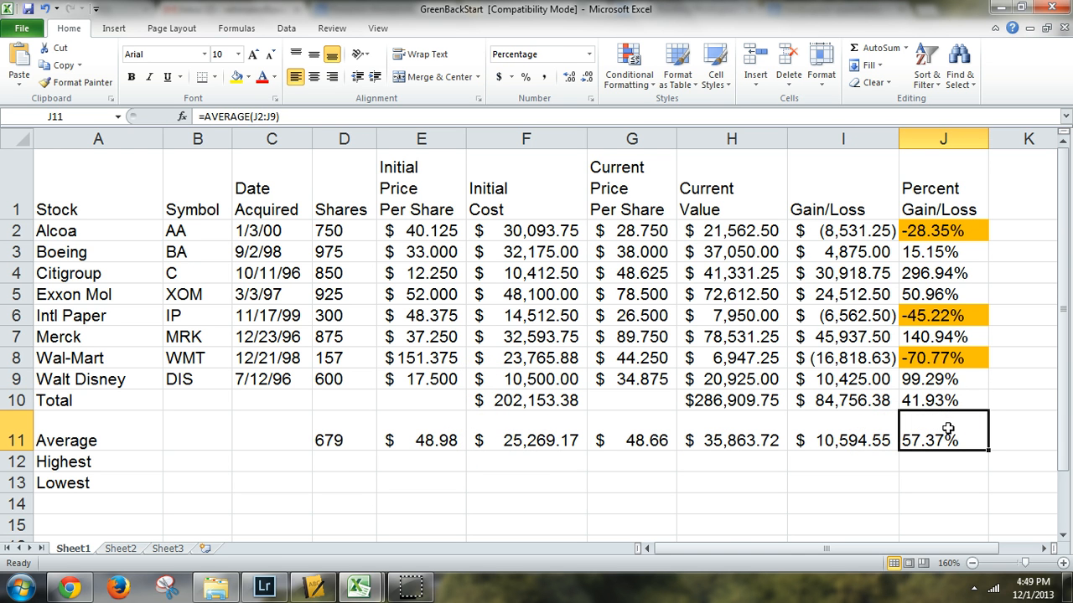
left_click(344, 461)
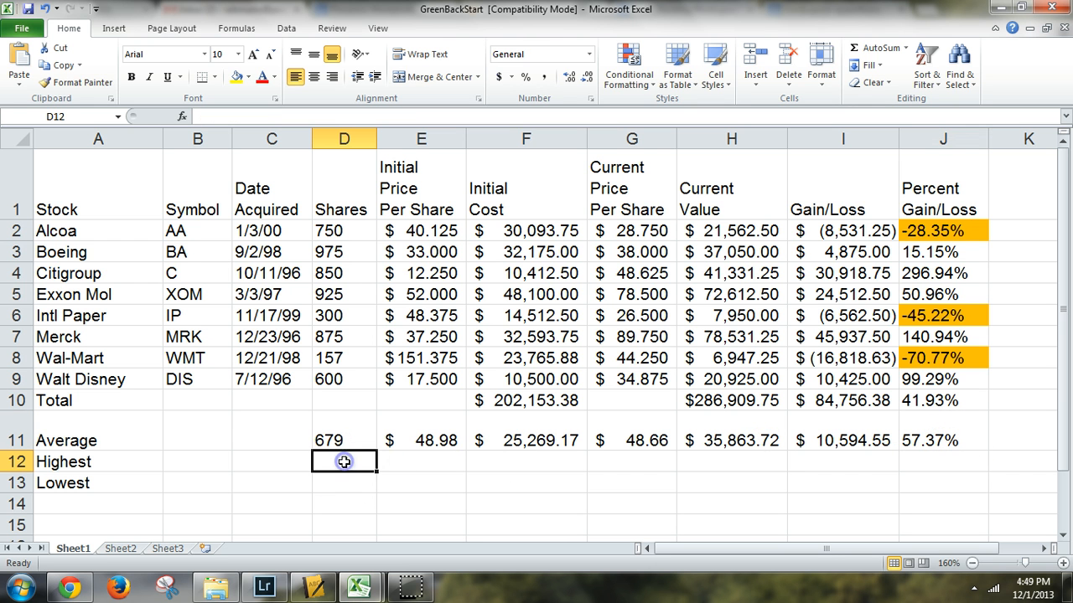
type("=")
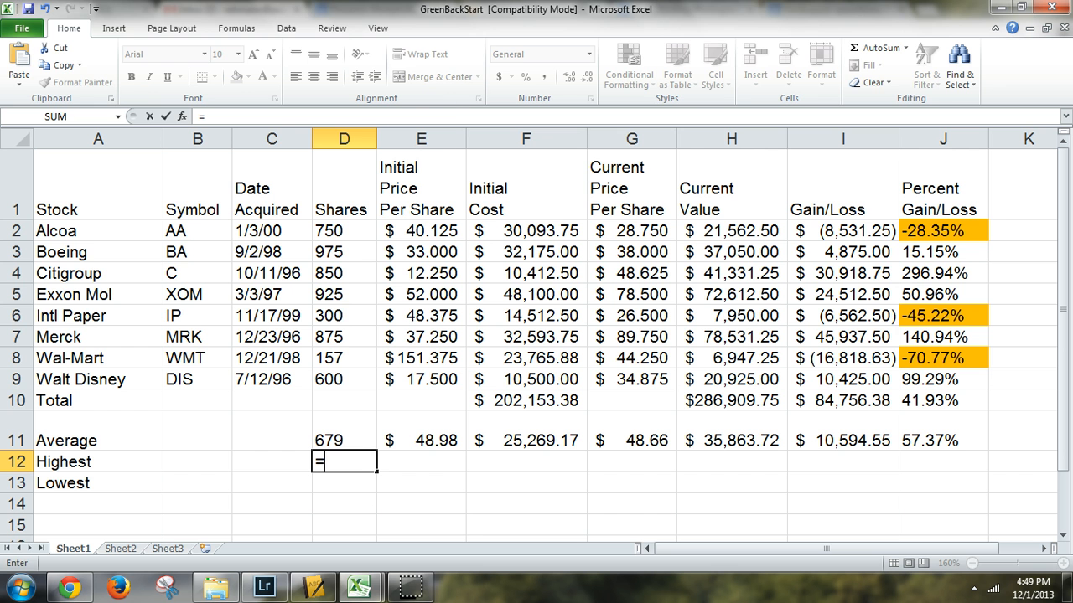
key("BackSpace")
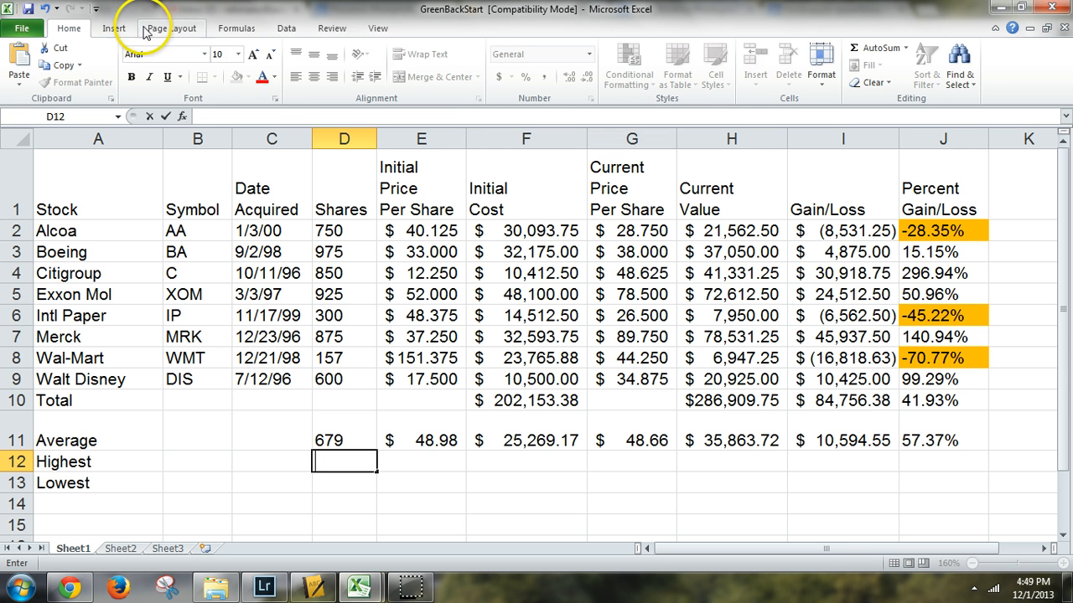
left_click(286, 29)
left_click(238, 29)
left_click(70, 85)
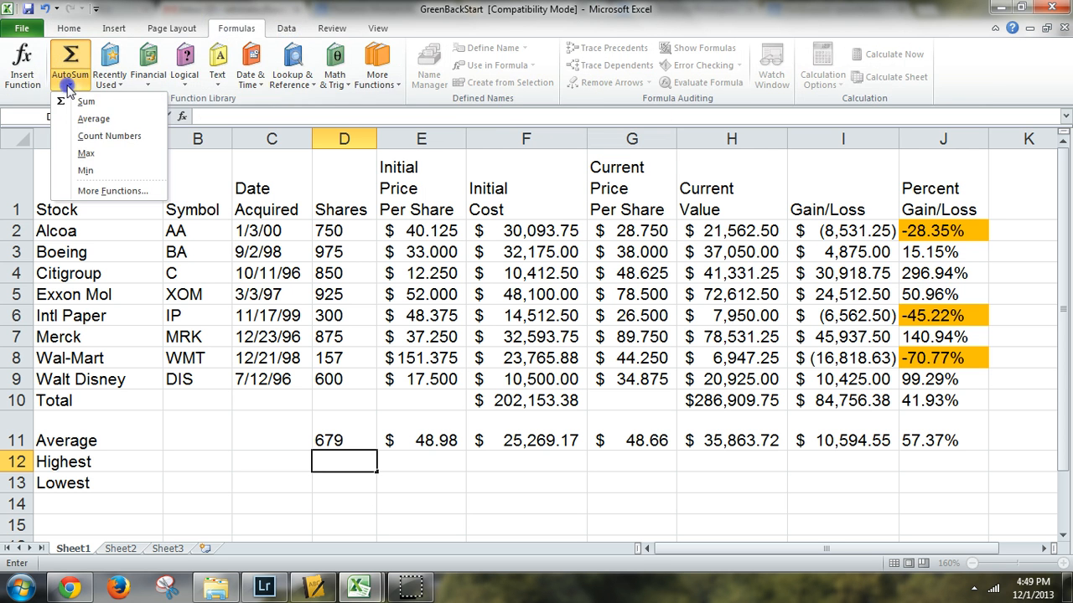
key("Escape")
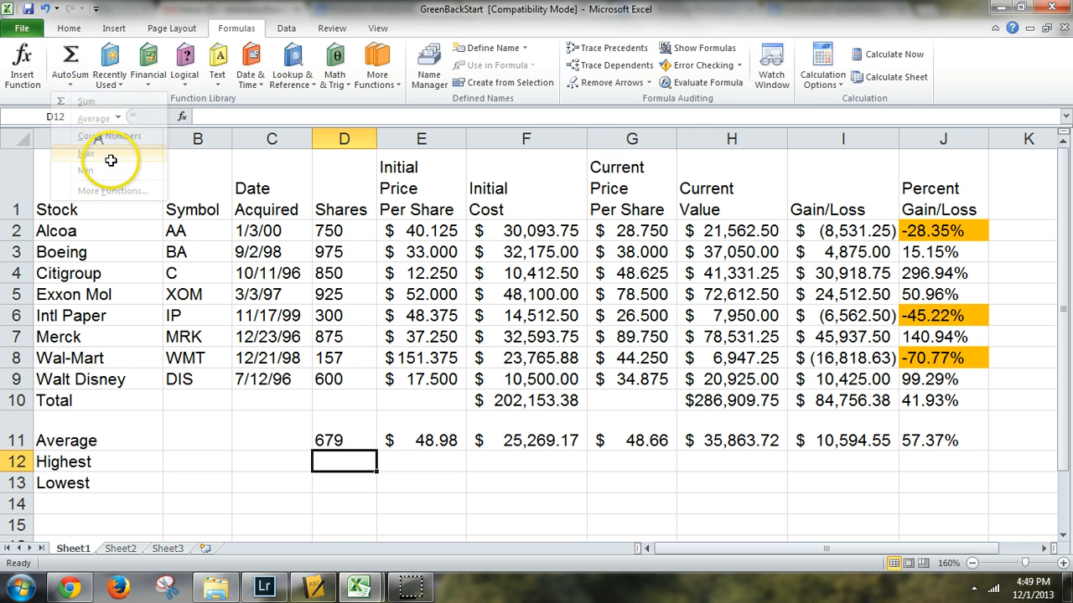
left_click_drag(341, 231, 349, 380)
Enter =MAX(D2:D9) in D12 for the highest Shares value, widening column D slightly, and check the formula's range
left_click(335, 466)
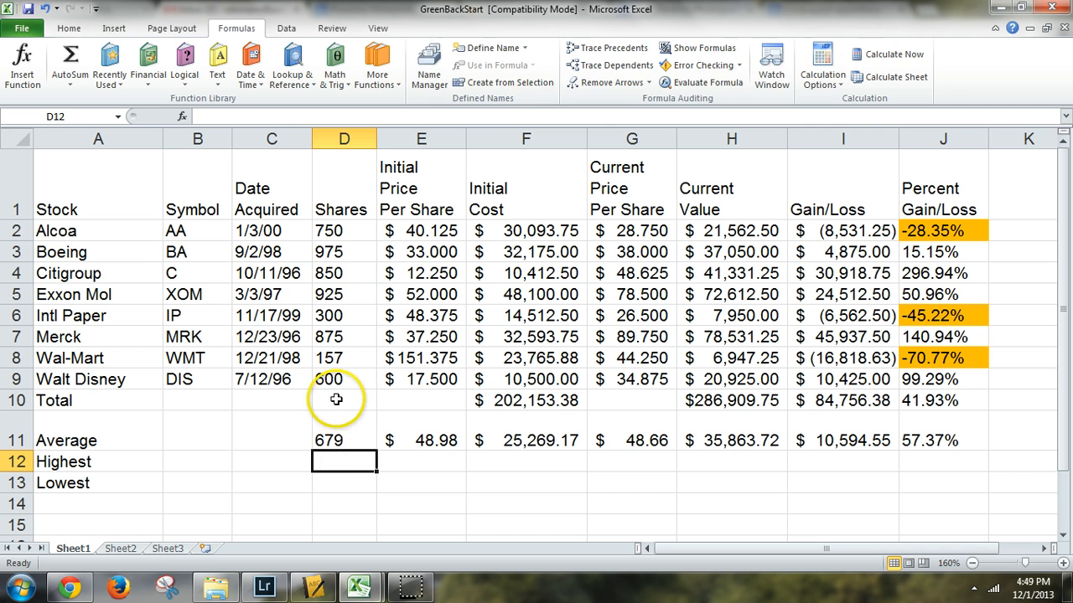
type("=max")
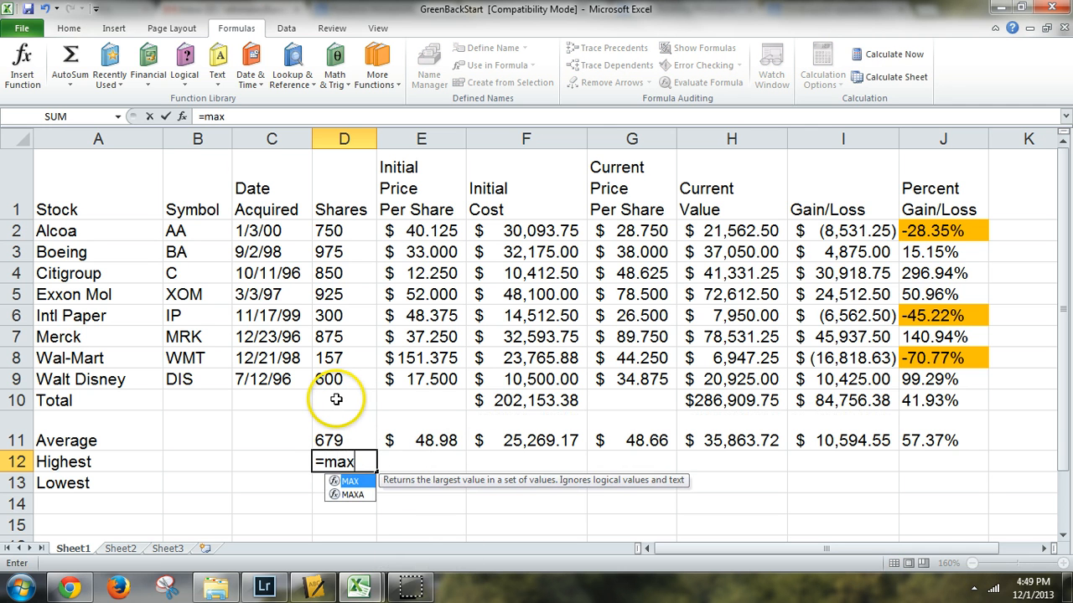
left_click_drag(337, 233, 355, 381)
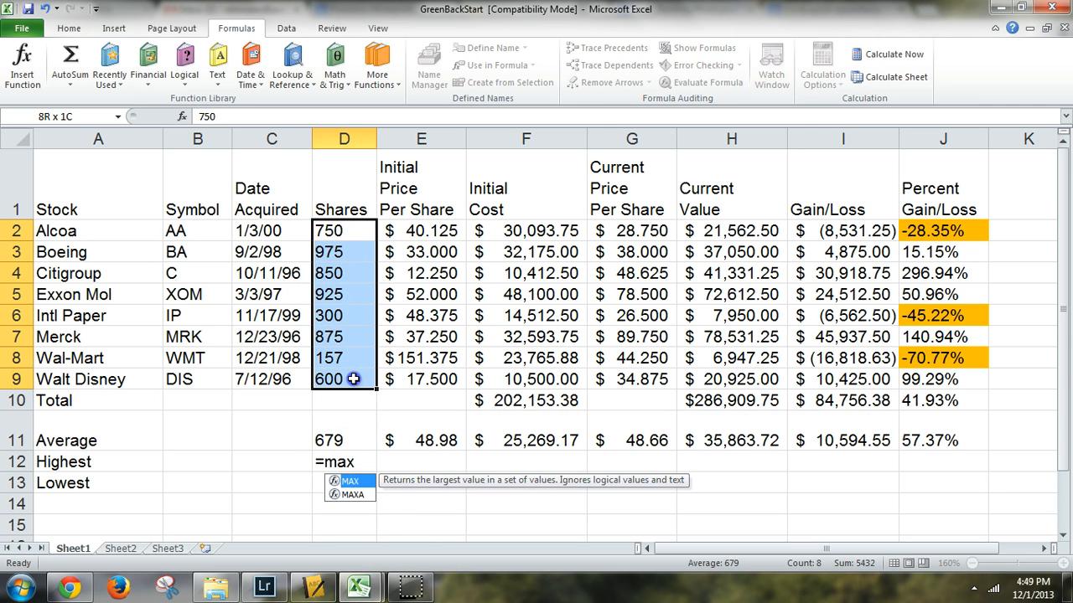
left_click(356, 463)
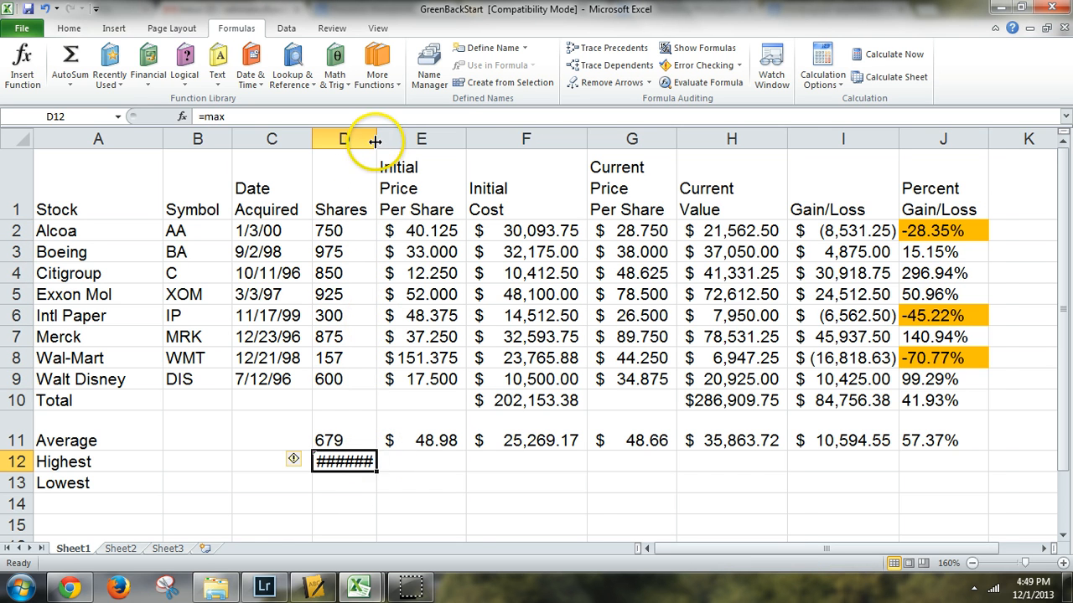
left_click_drag(376, 139, 393, 146)
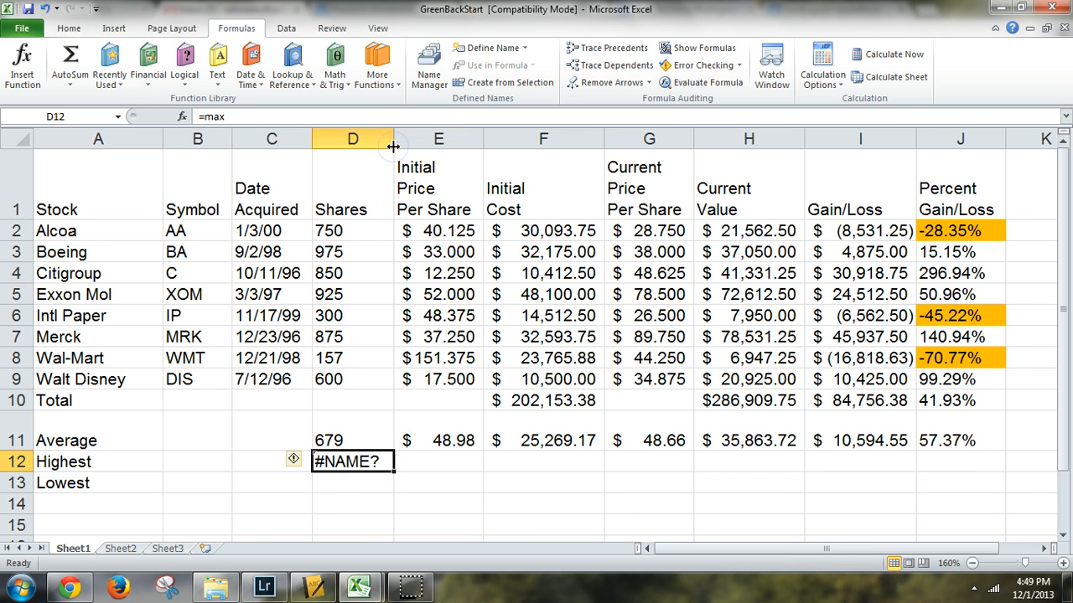
double_click(370, 462)
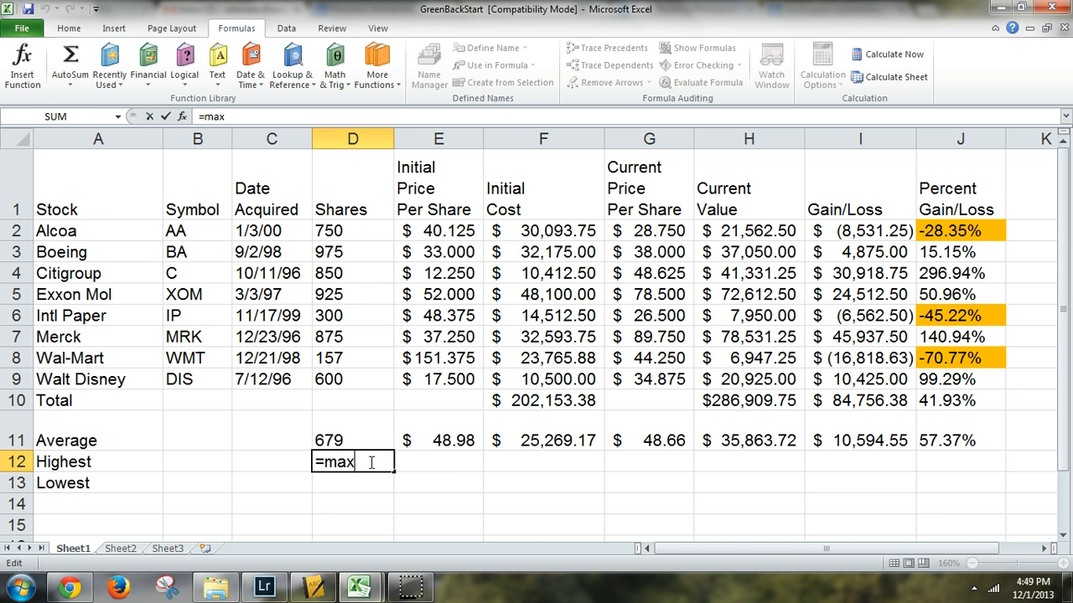
type("(")
left_click_drag(344, 232, 361, 379)
key("Return")
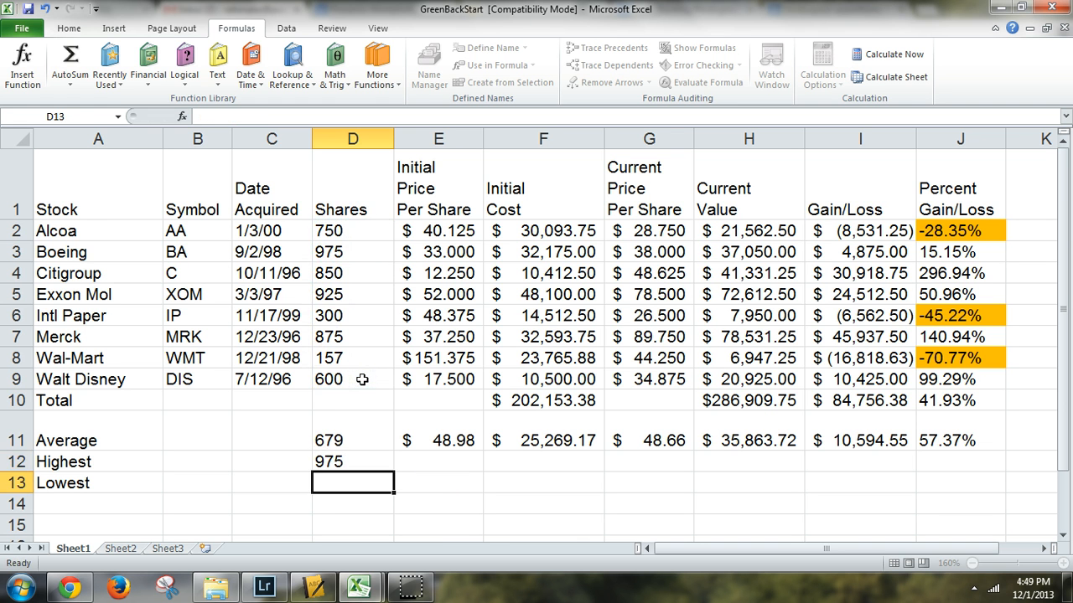
left_click(352, 461)
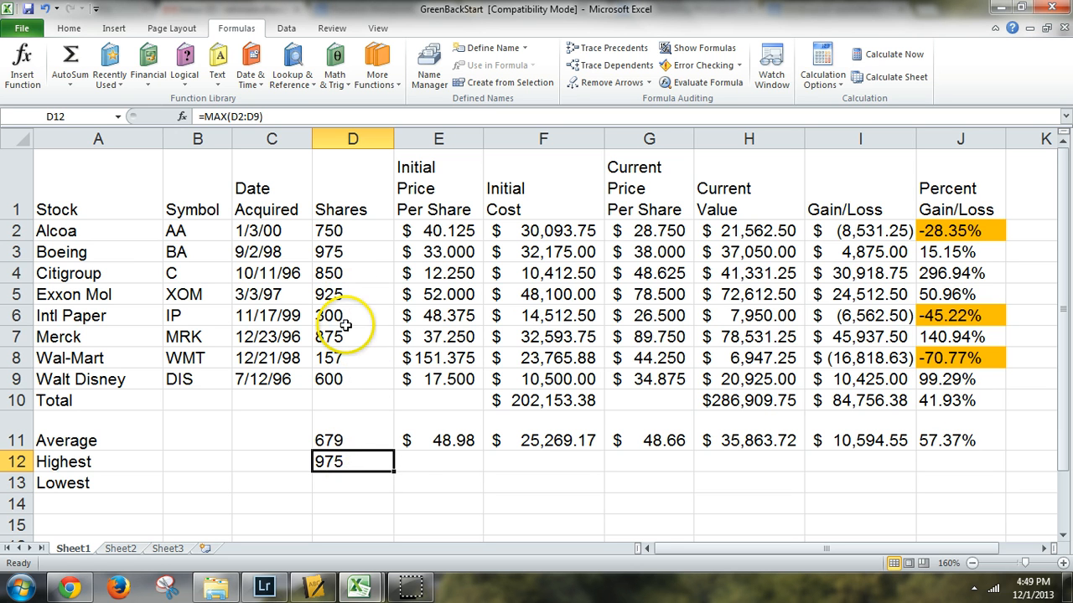
double_click(349, 463)
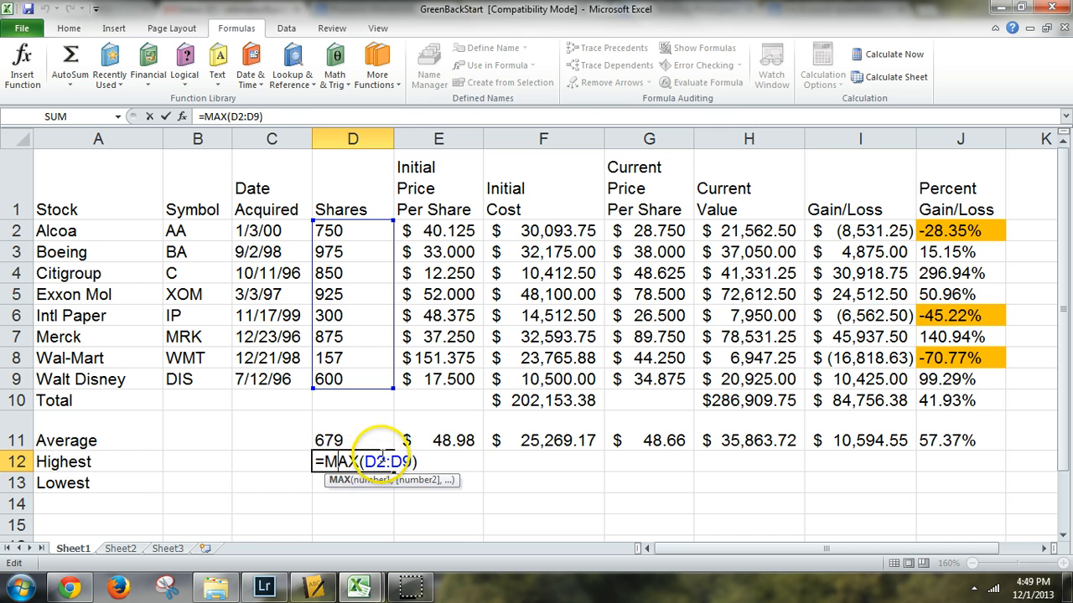
key("Return")
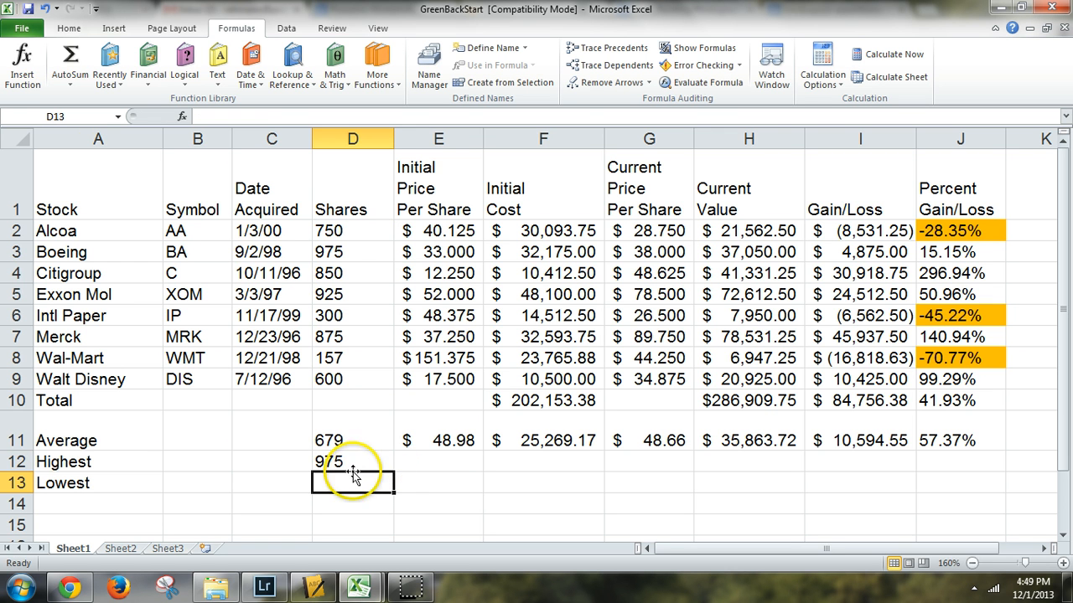
Enter =MIN(D2:D9) in D13 to find the lowest value in the Shares column
left_click(70, 82)
left_click(86, 171)
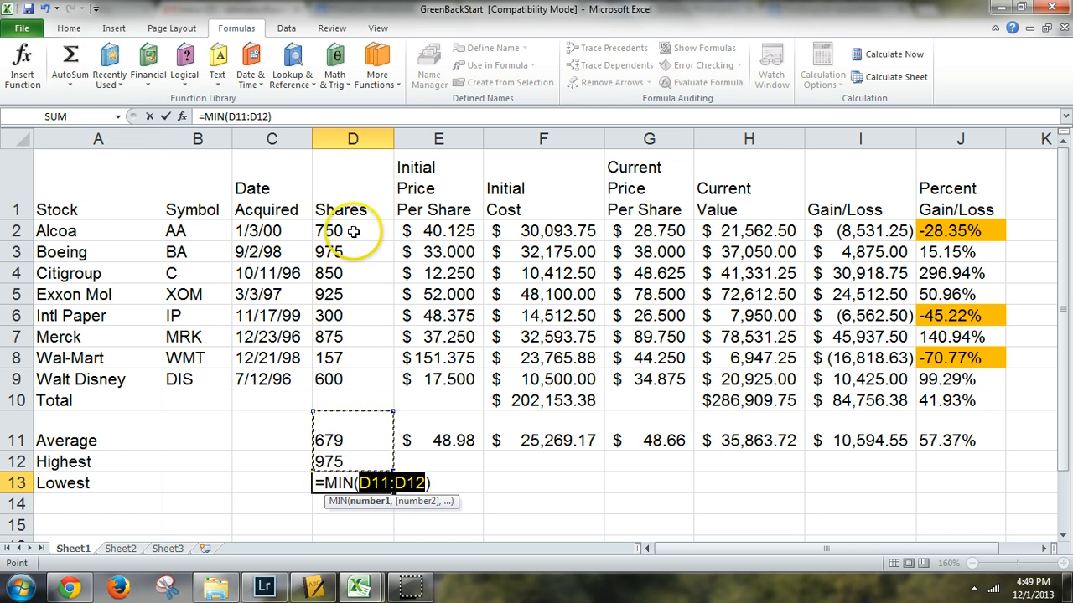
left_click_drag(352, 228, 366, 379)
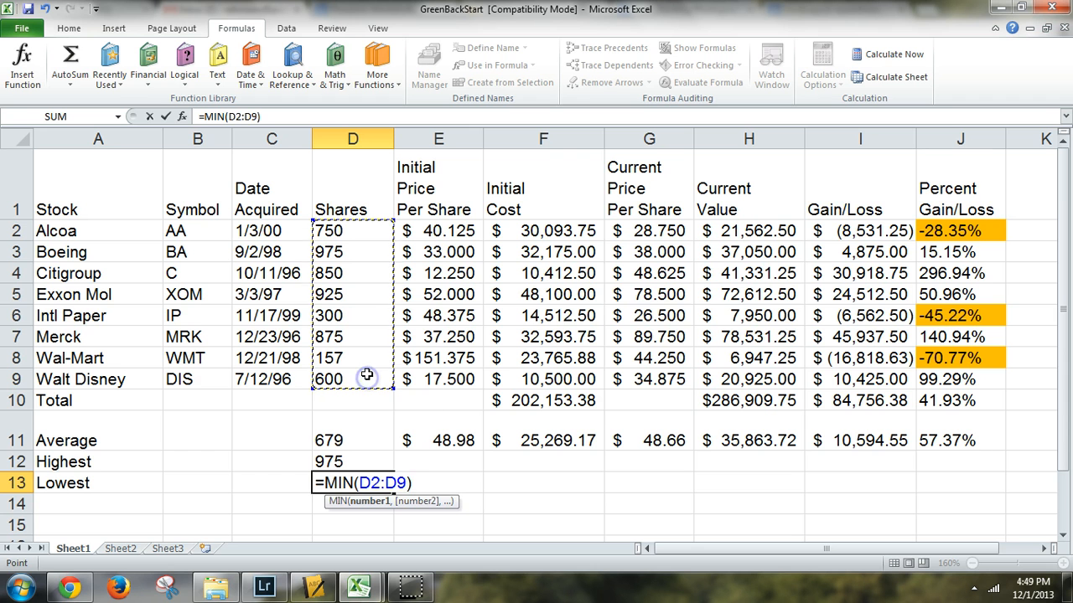
key("Return")
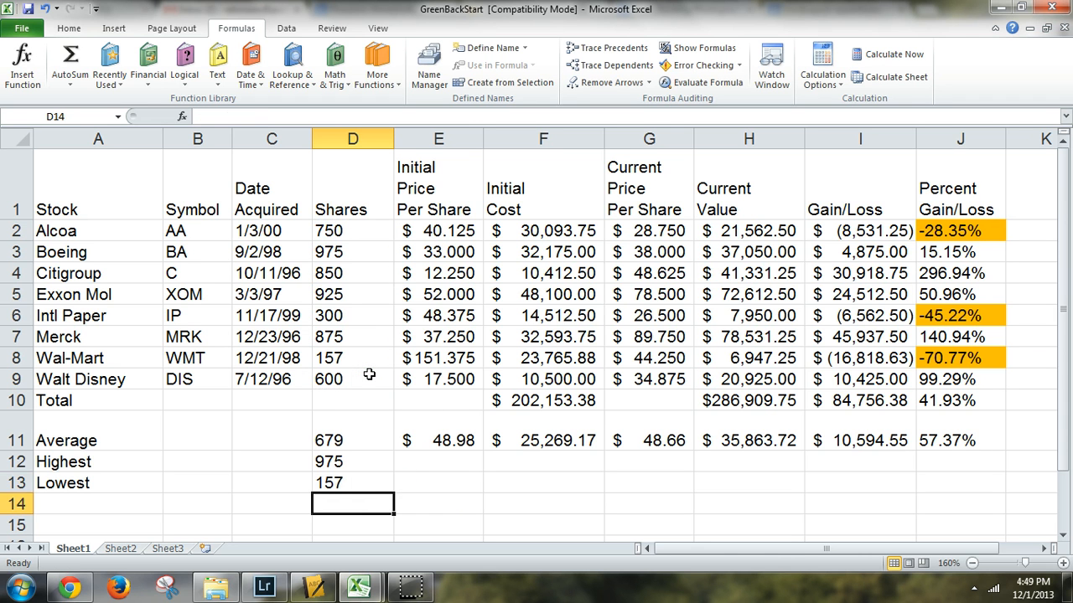
Fill the Highest and Lowest formulas in D12:D13 across both rows through column J
left_click_drag(360, 465, 367, 501)
left_click(371, 445)
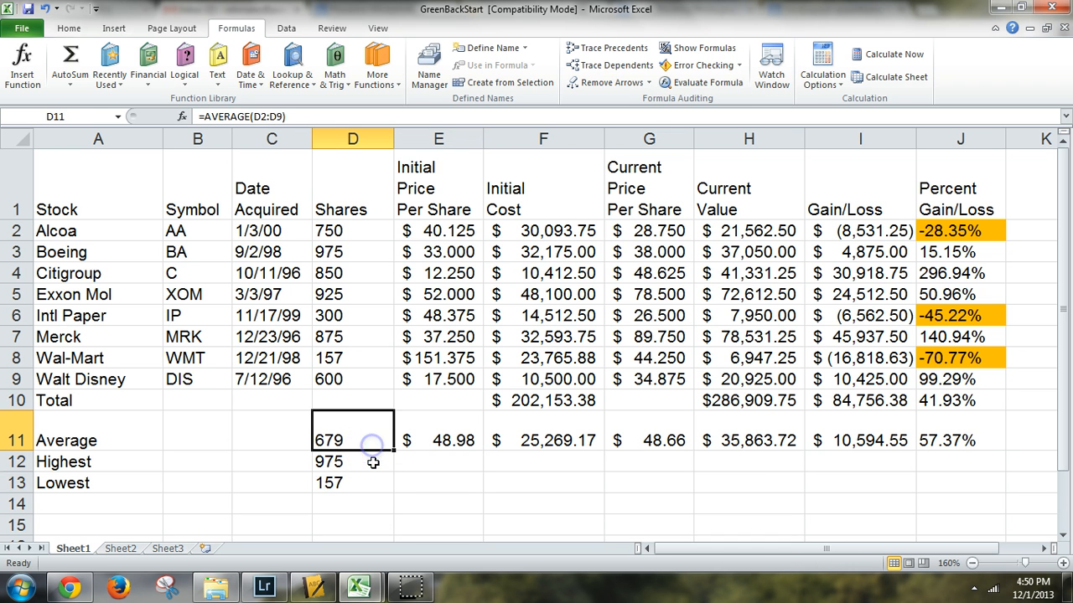
left_click_drag(367, 461, 375, 488)
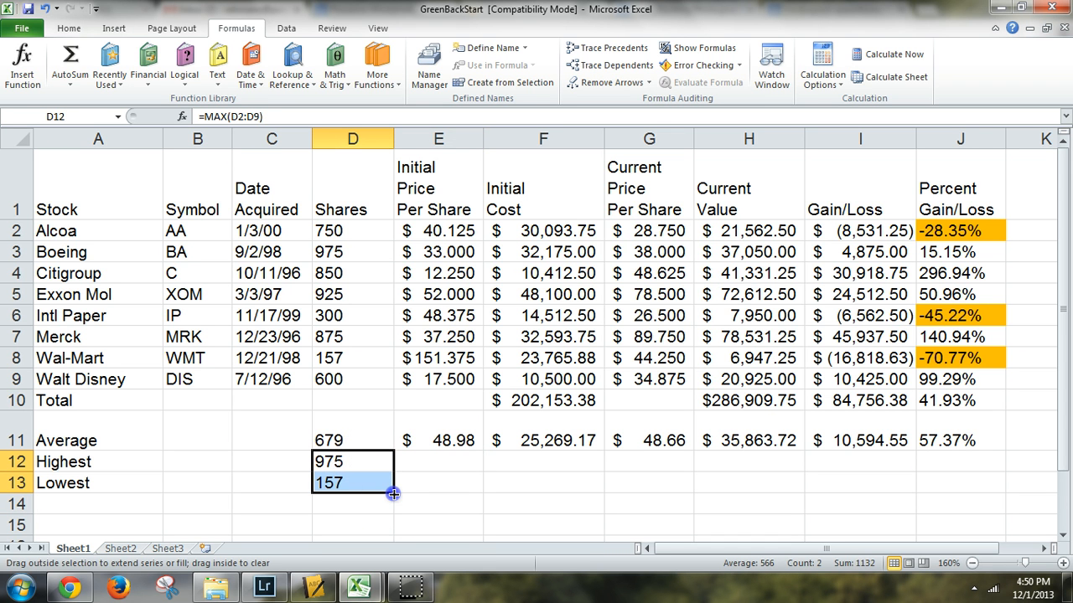
left_click_drag(440, 493, 505, 491)
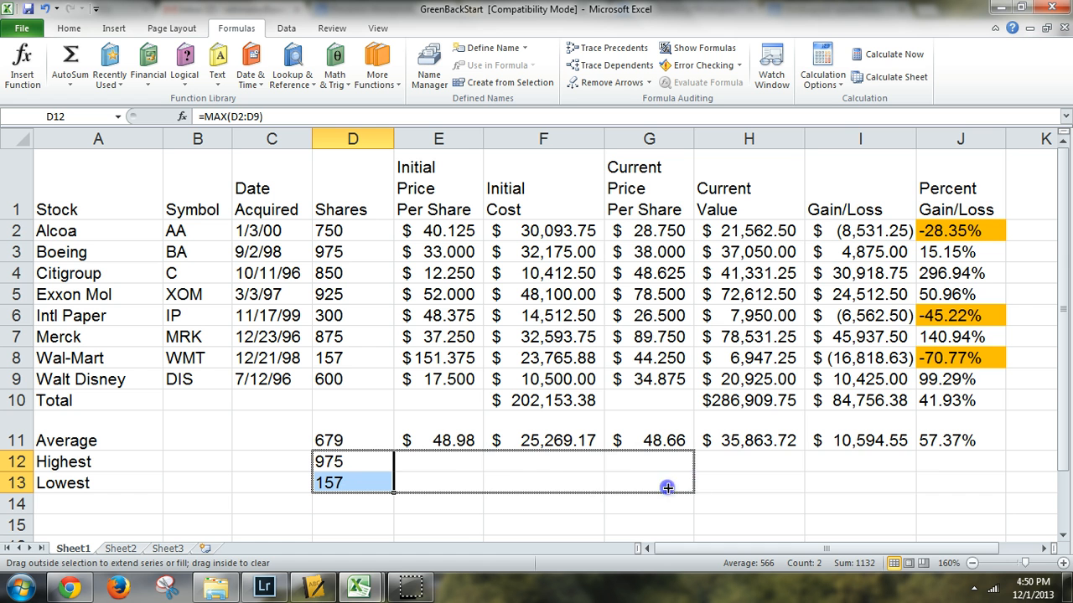
left_click_drag(973, 475, 973, 476)
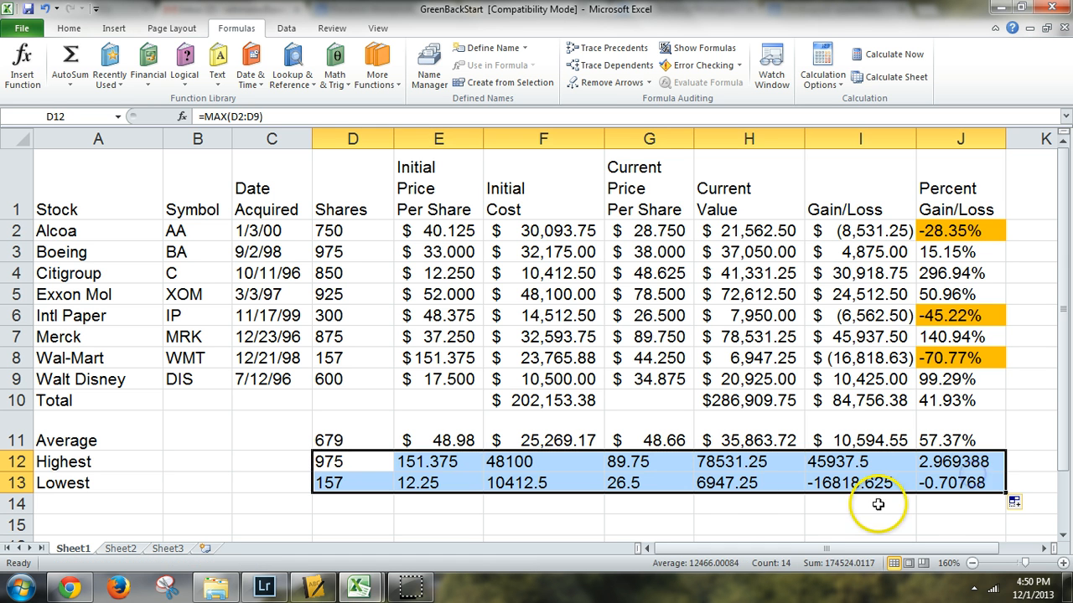
Format E12:I13 with the accounting dollar format and J12:J13 as percentages without decimals
left_click(633, 509)
left_click_drag(436, 463, 824, 488)
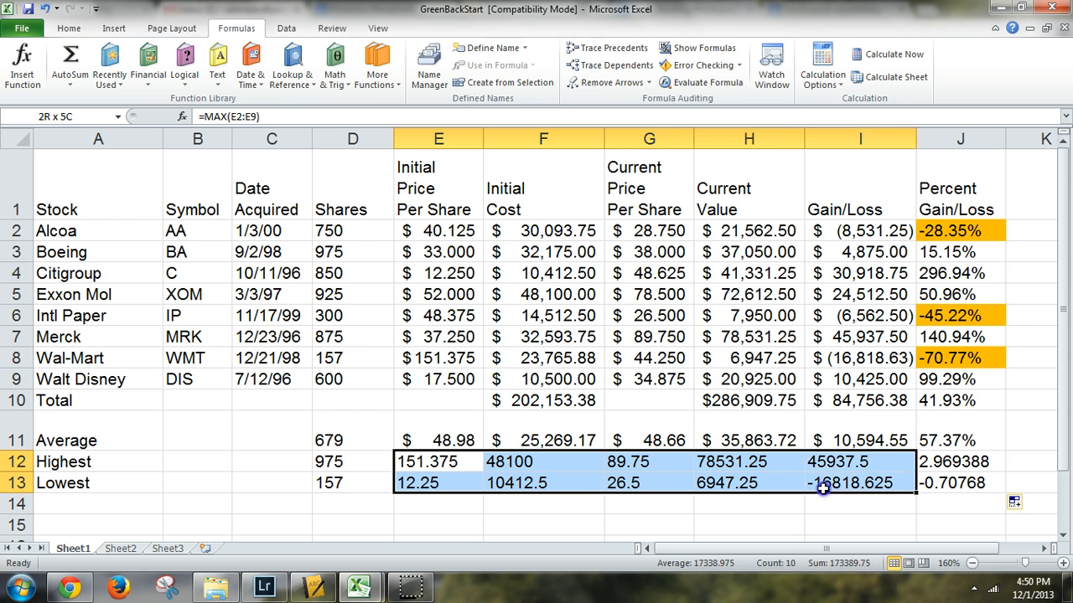
left_click(69, 28)
left_click(500, 77)
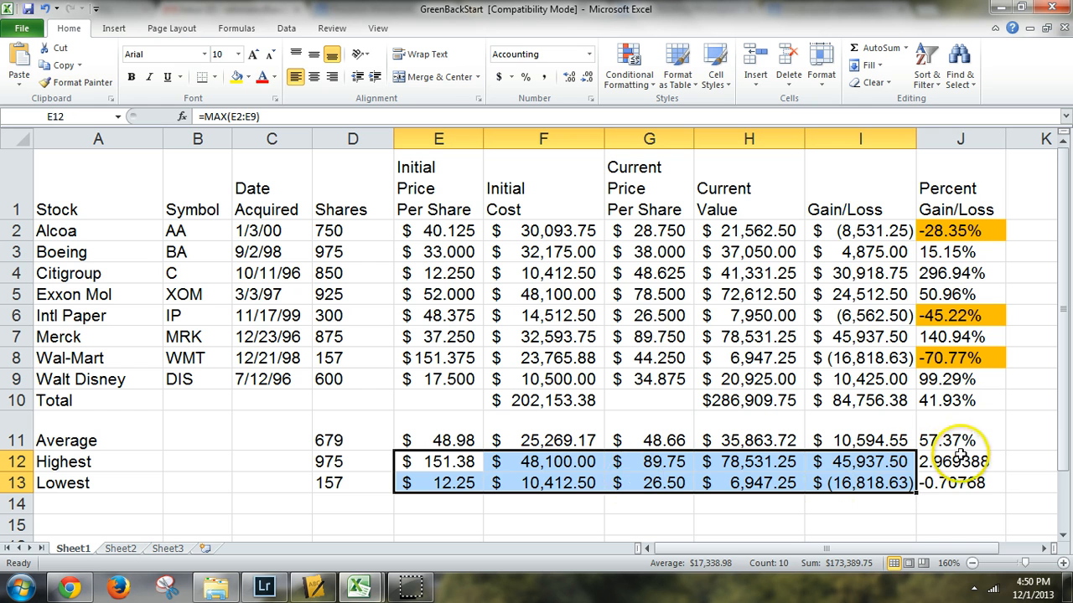
left_click_drag(931, 461, 956, 482)
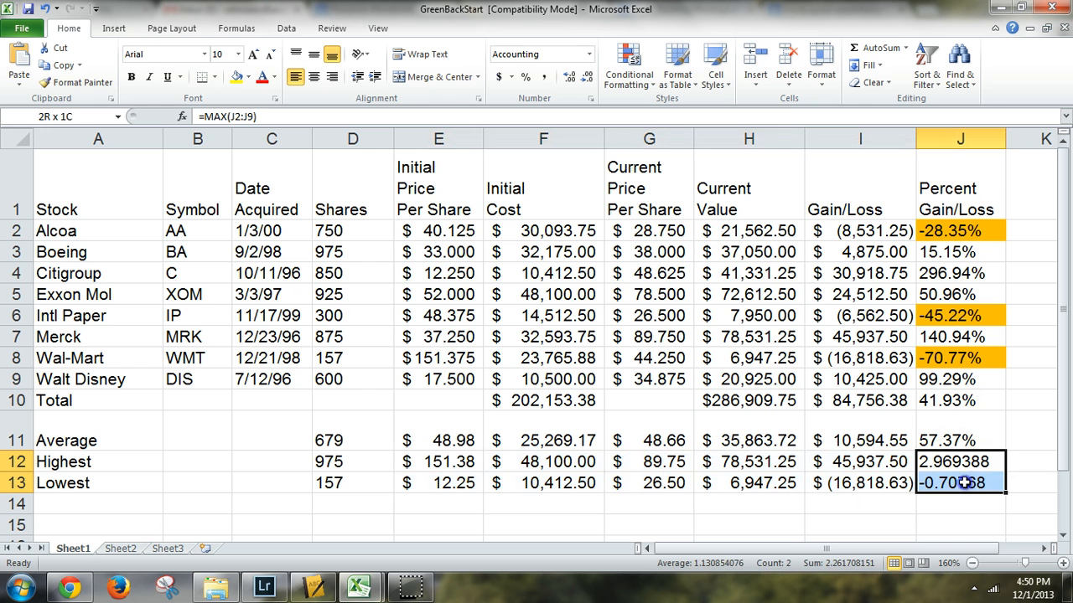
left_click(525, 77)
left_click(779, 440)
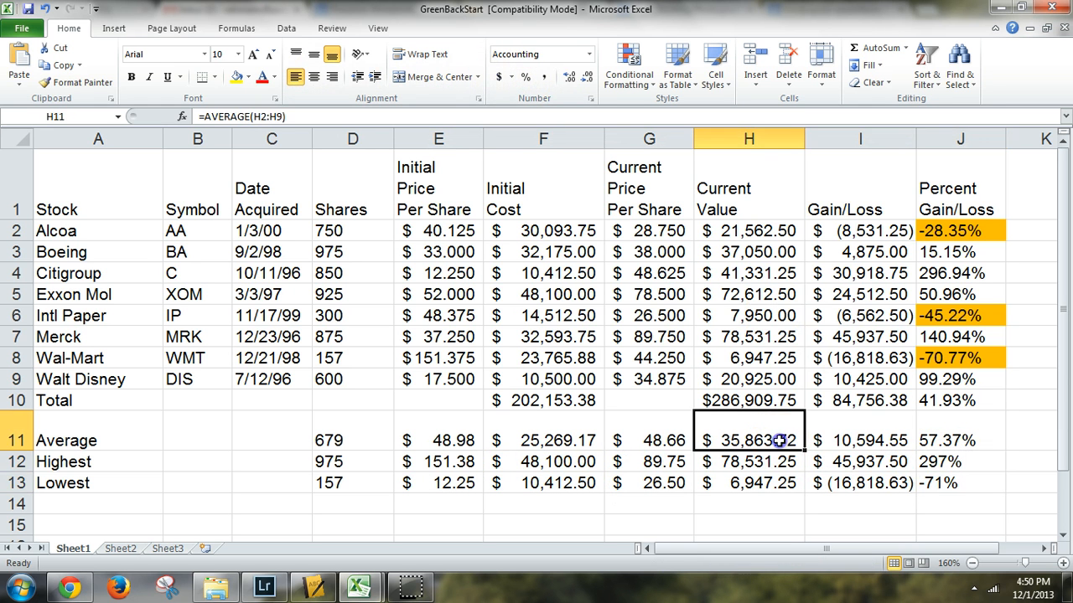
Add a Less Than 0 conditional formatting rule to J13 using Light Red Fill with Dark Red Text
left_click(960, 478)
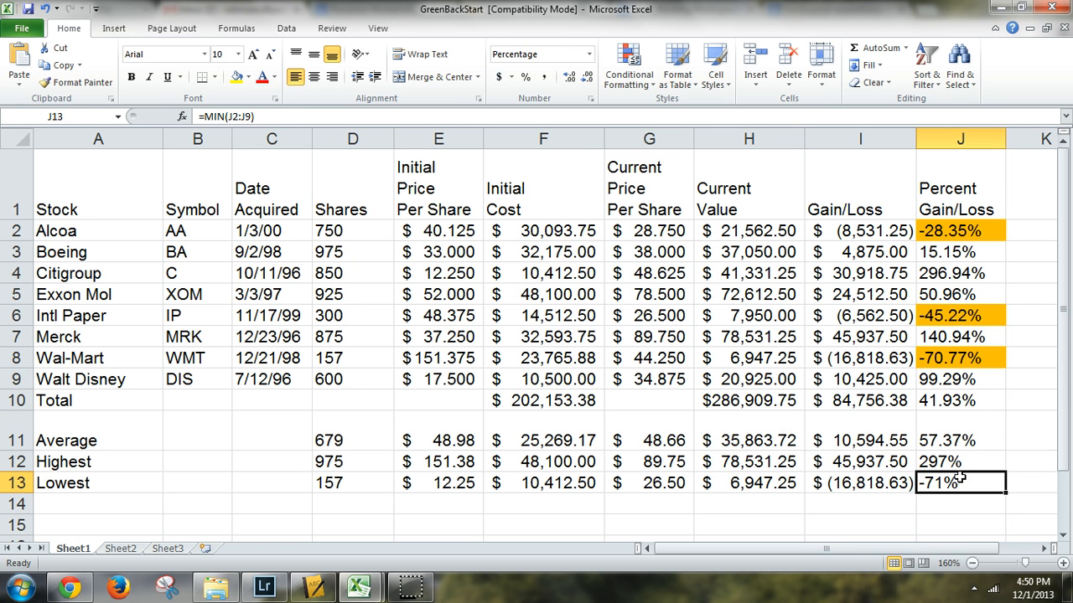
left_click(631, 87)
mouse_move(685, 117)
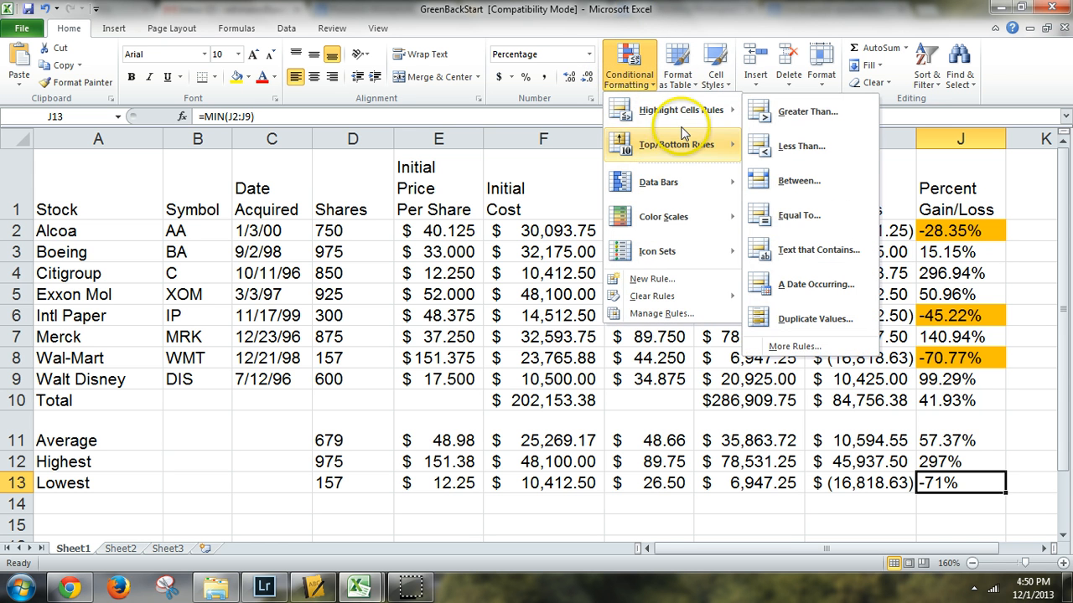
left_click(803, 148)
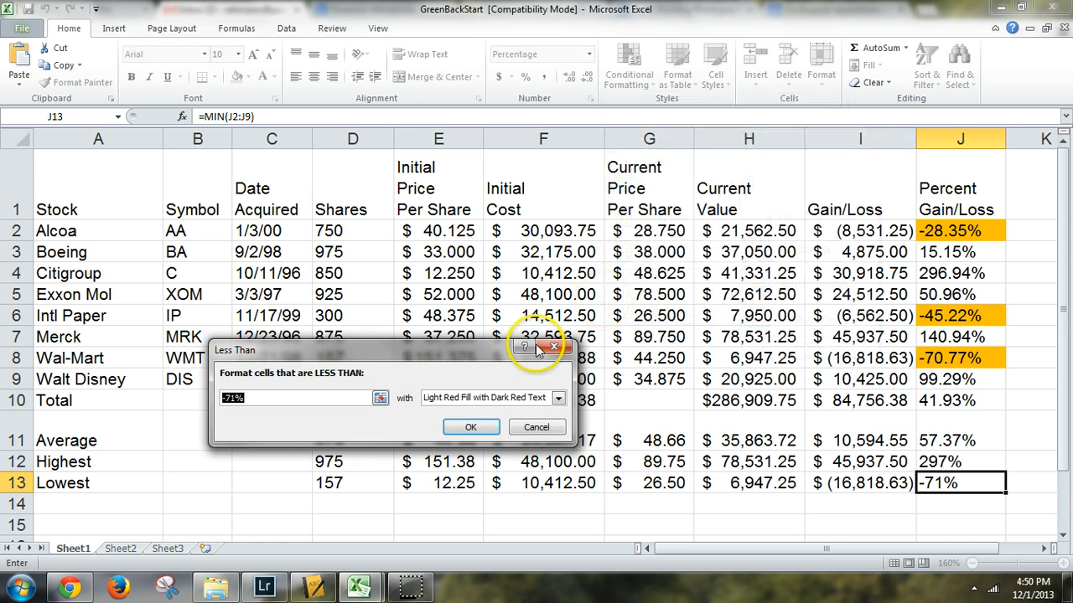
type("0")
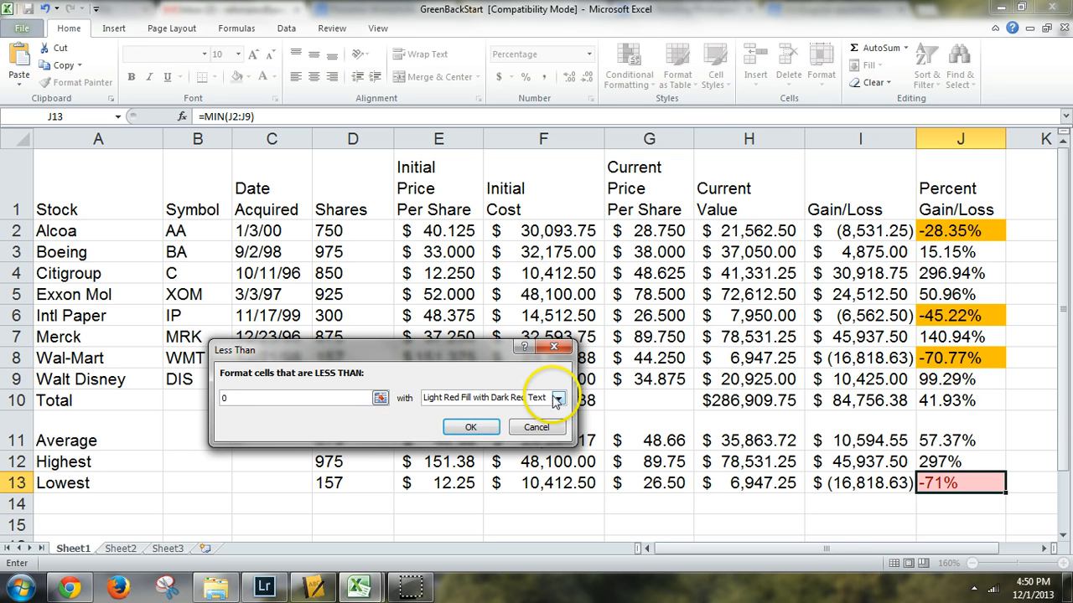
left_click(471, 428)
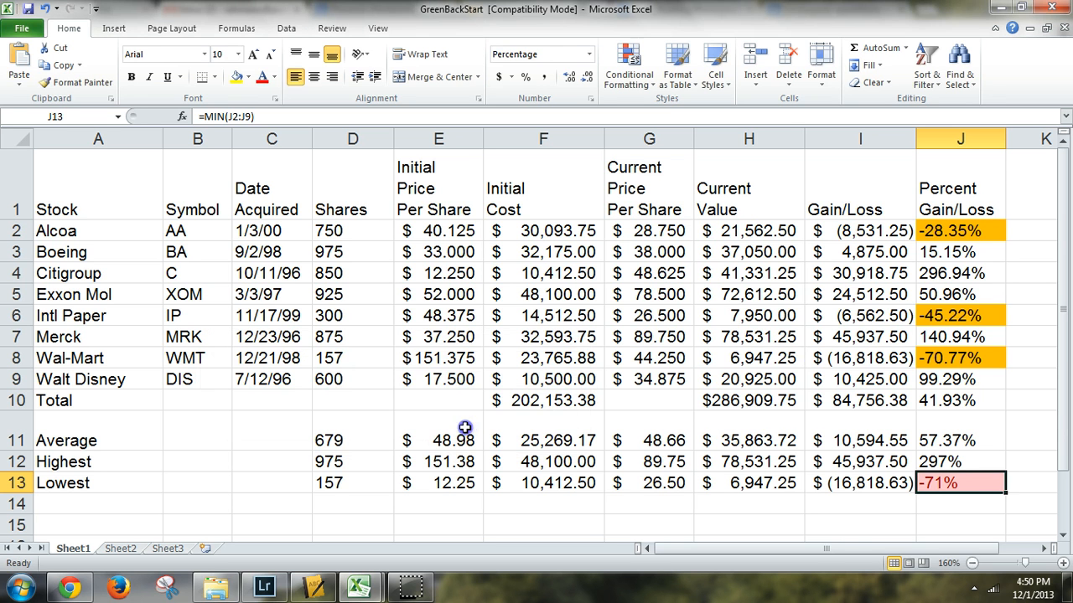
Clear the conditional formatting rules from the Percent Gain/Loss cells J2:J10
left_click(872, 380)
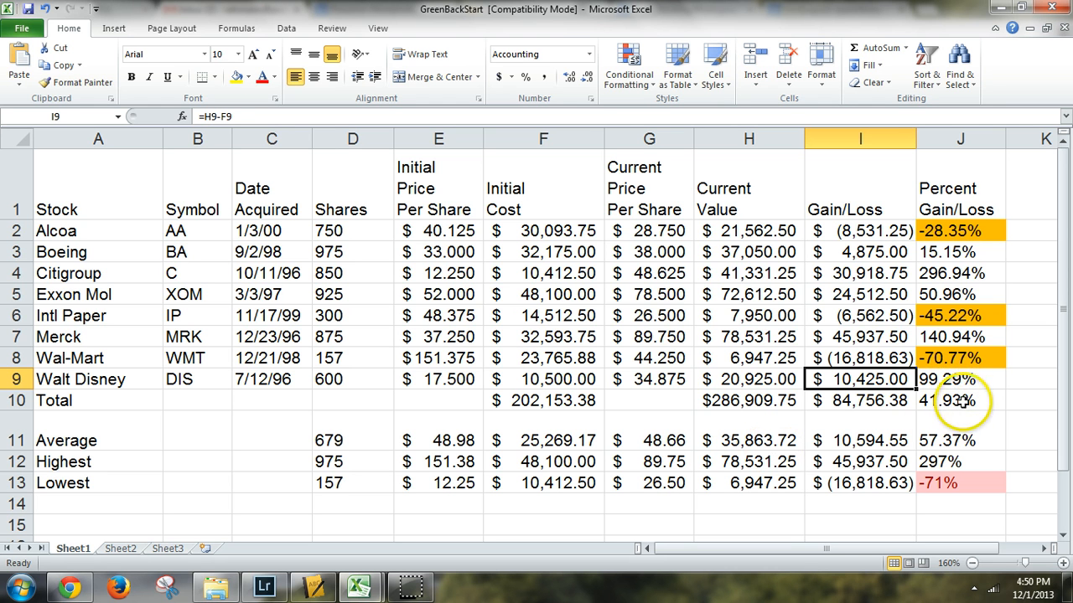
left_click_drag(964, 401, 952, 231)
left_click(629, 67)
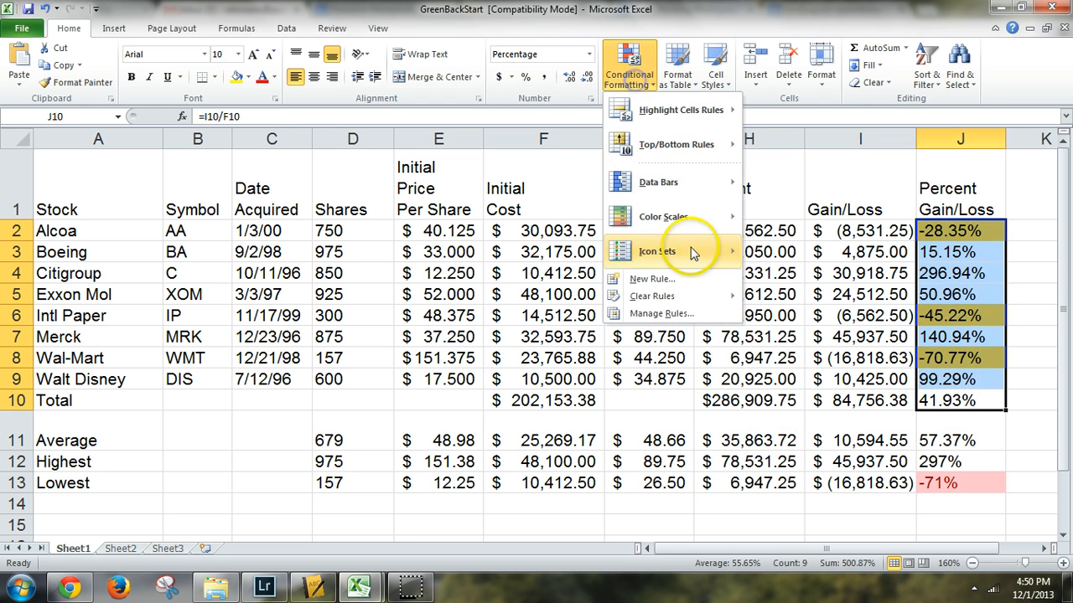
mouse_move(662, 296)
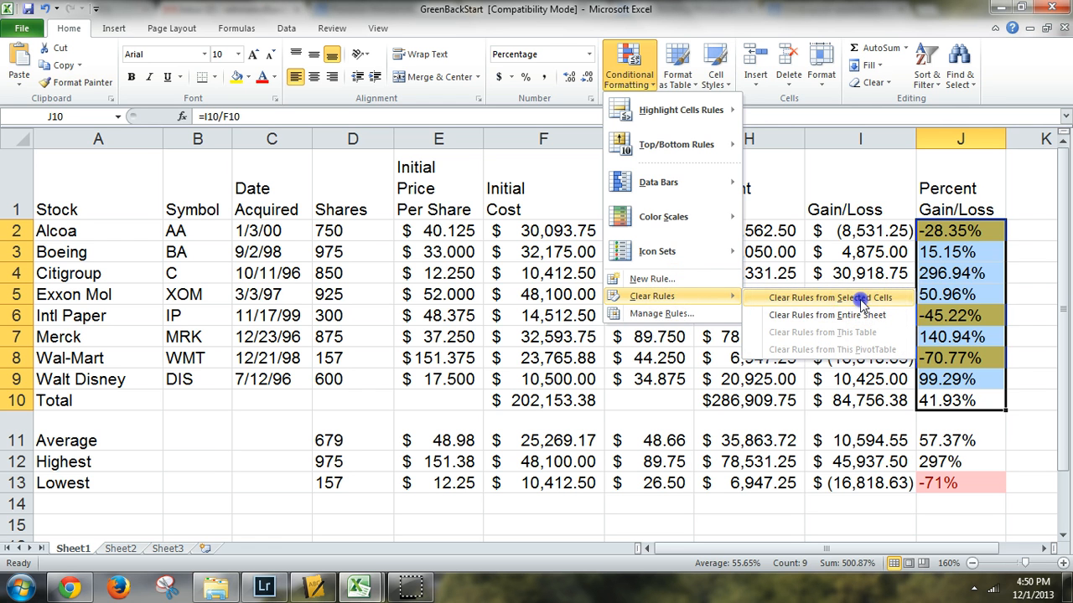
left_click(862, 298)
Add a Less Than 0 conditional formatting rule with Light Red Fill with Dark Red Text to Percent Gain/Loss cells J2:J10
left_click(955, 358)
left_click_drag(963, 400, 953, 232)
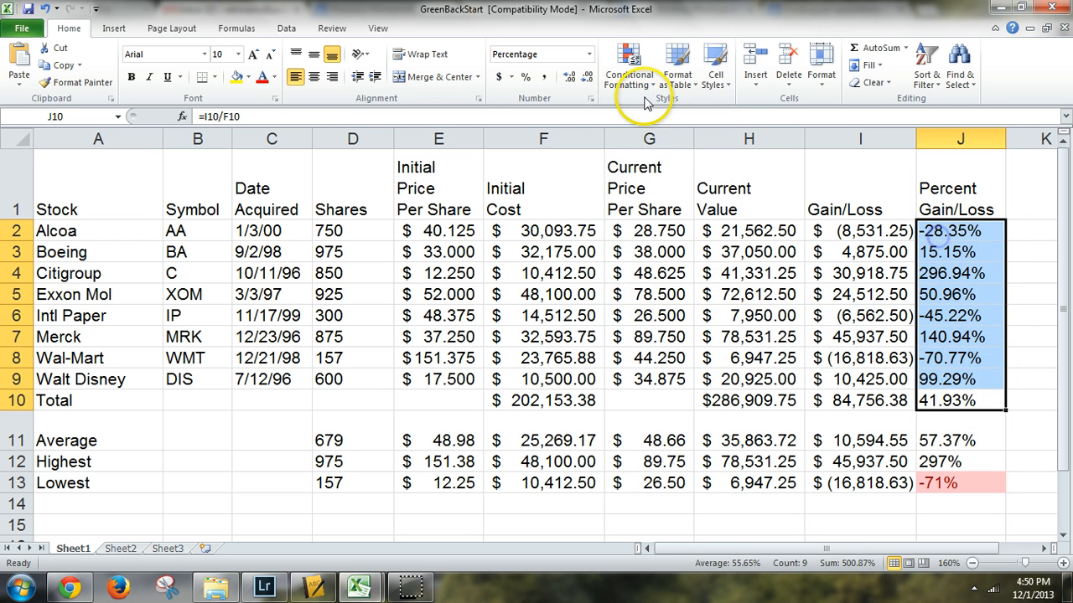
left_click(634, 78)
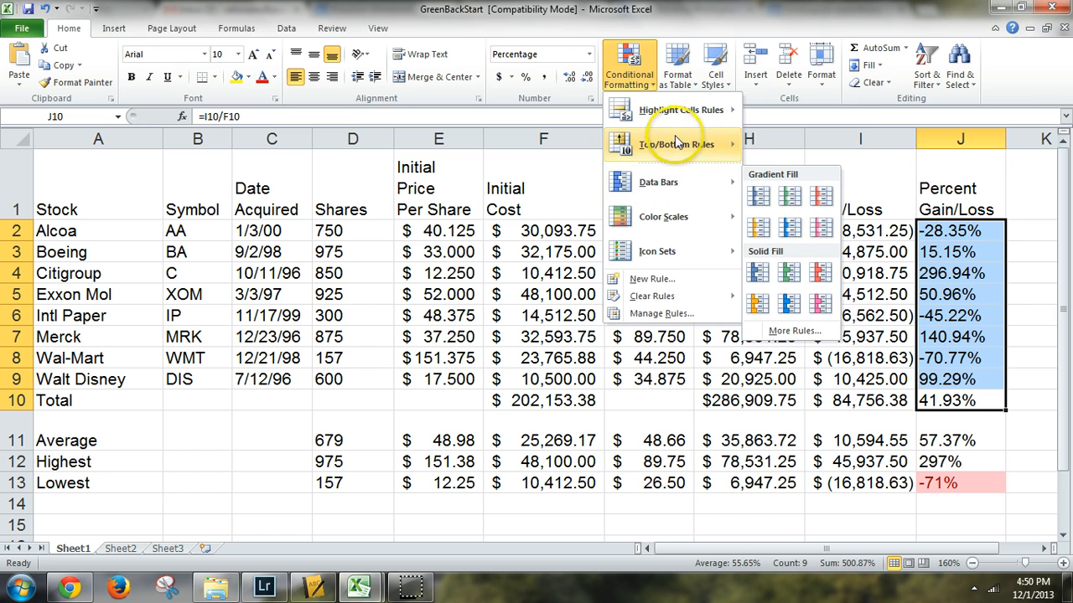
mouse_move(685, 118)
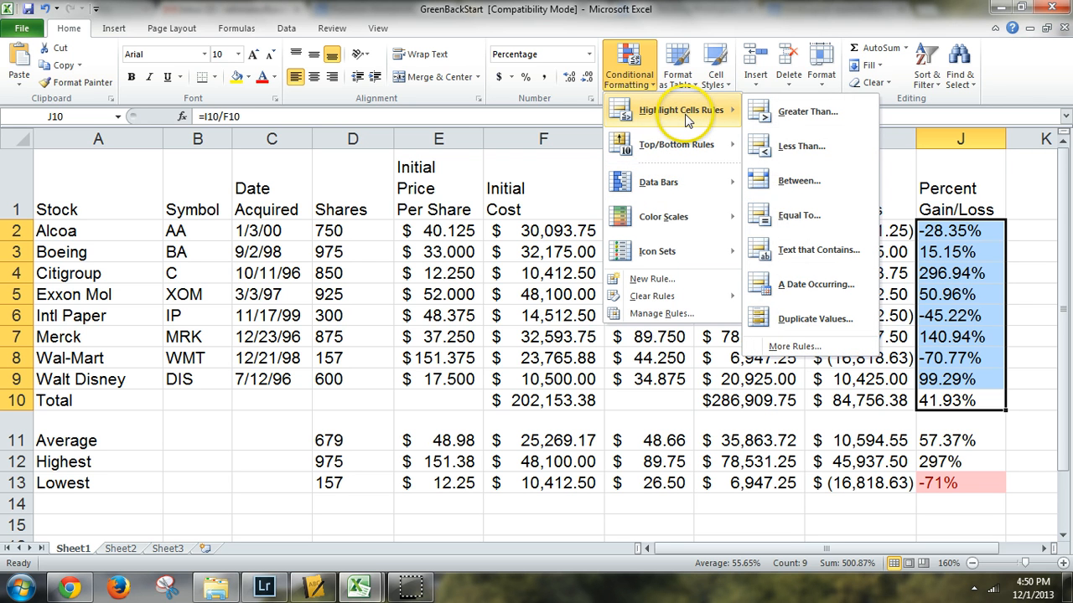
left_click(802, 146)
type("0")
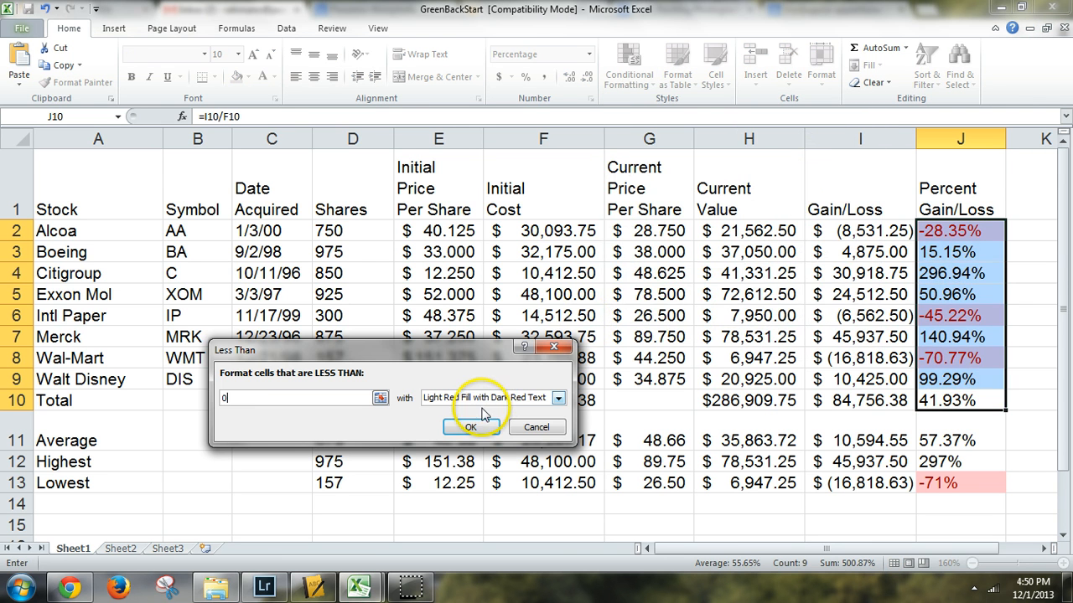
left_click(470, 427)
left_click(792, 423)
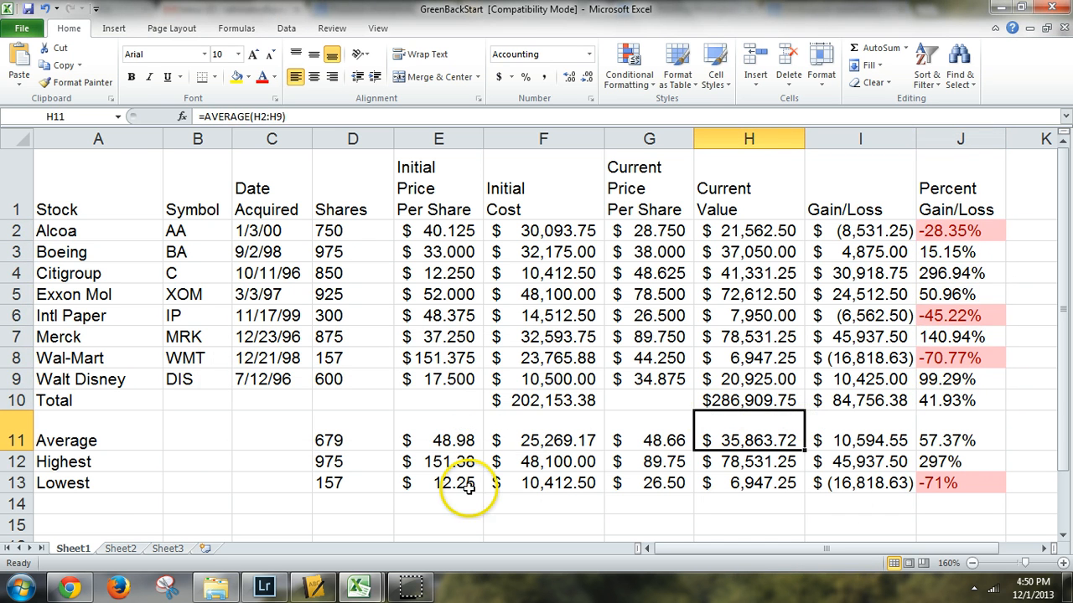
Bold the labels in A1:A13 and the column headings in B1:J1
left_click_drag(113, 486, 120, 198)
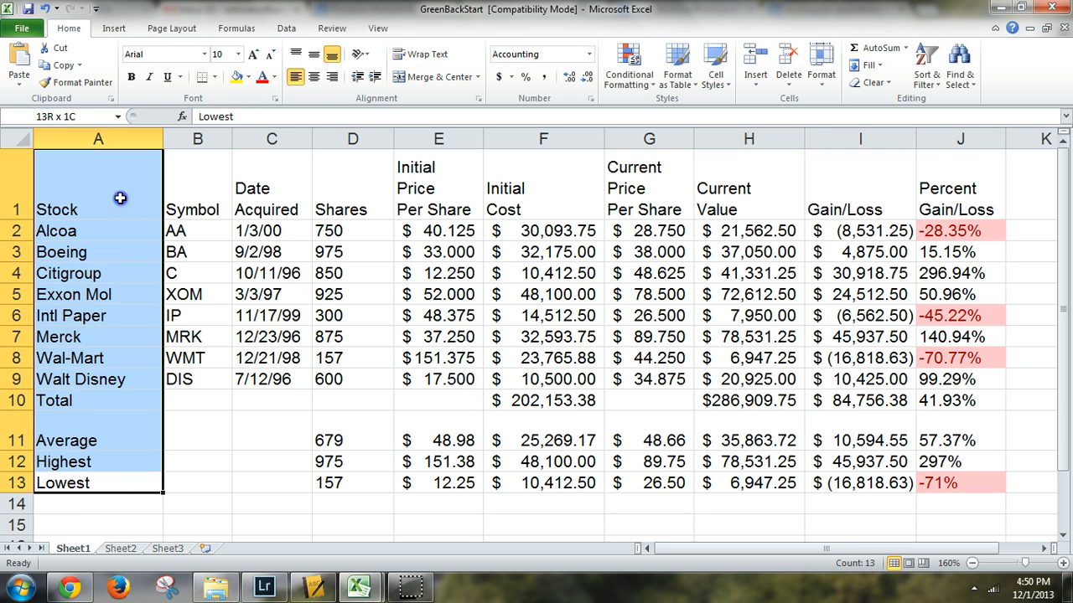
left_click(130, 76)
left_click_drag(197, 192, 436, 192)
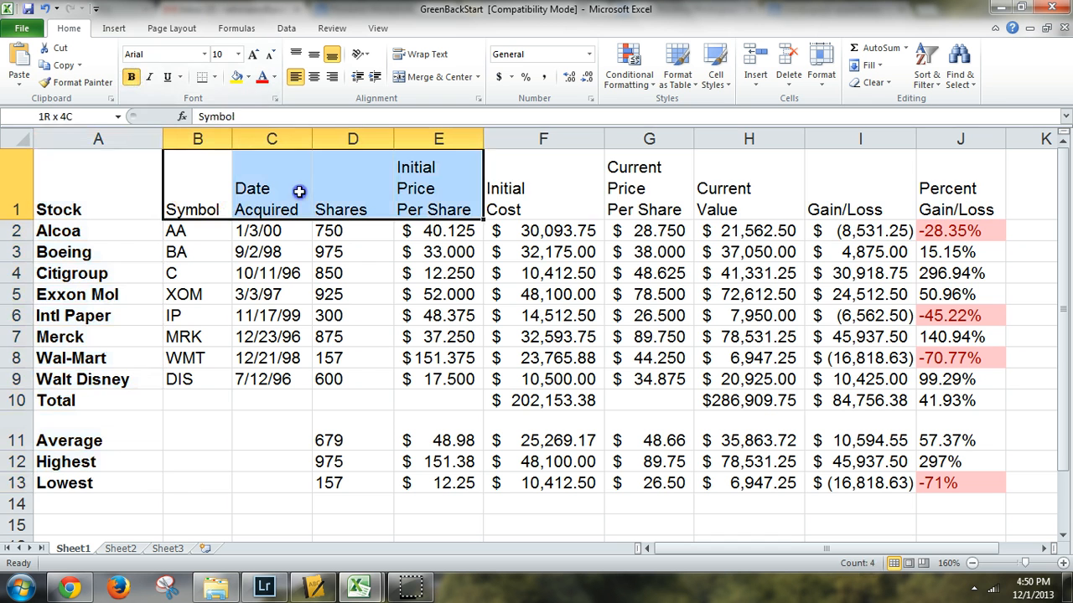
left_click_drag(299, 192, 933, 201)
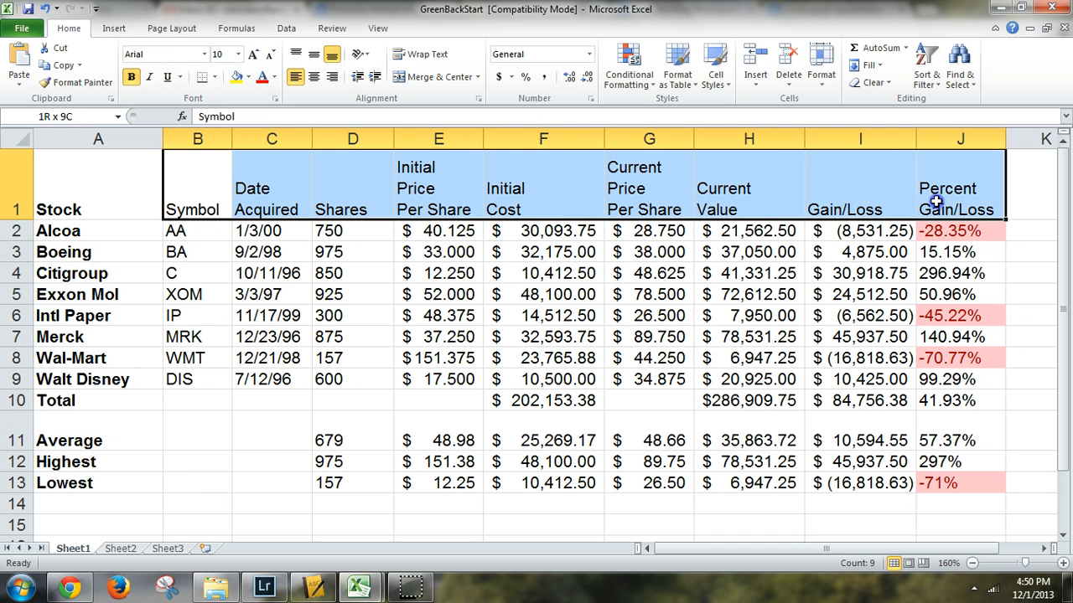
left_click(131, 76)
left_click(195, 318)
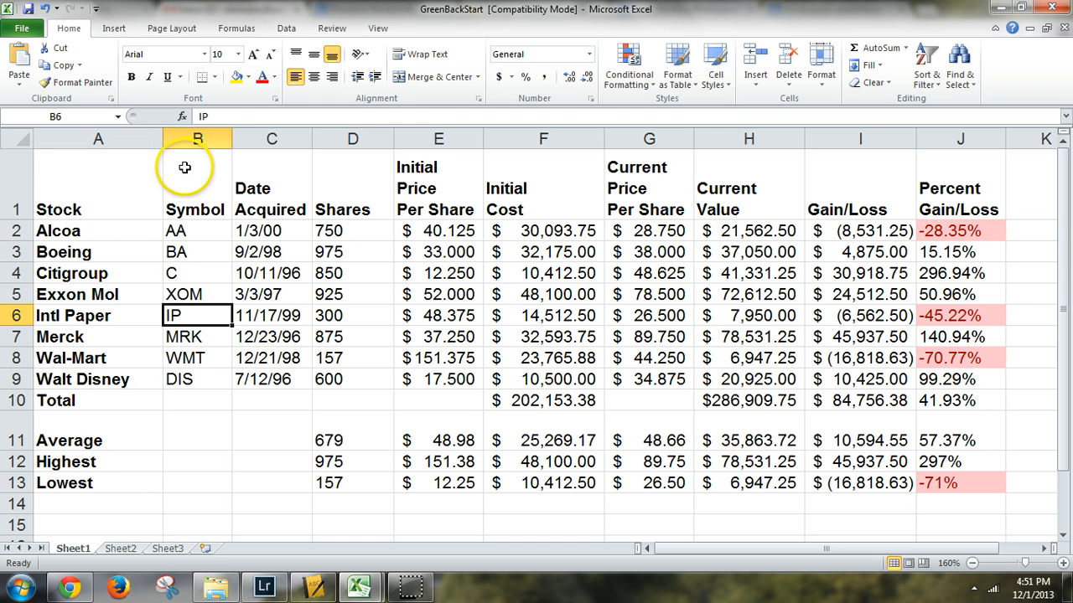
Insert a blank row above the column heading row
right_click(7, 194)
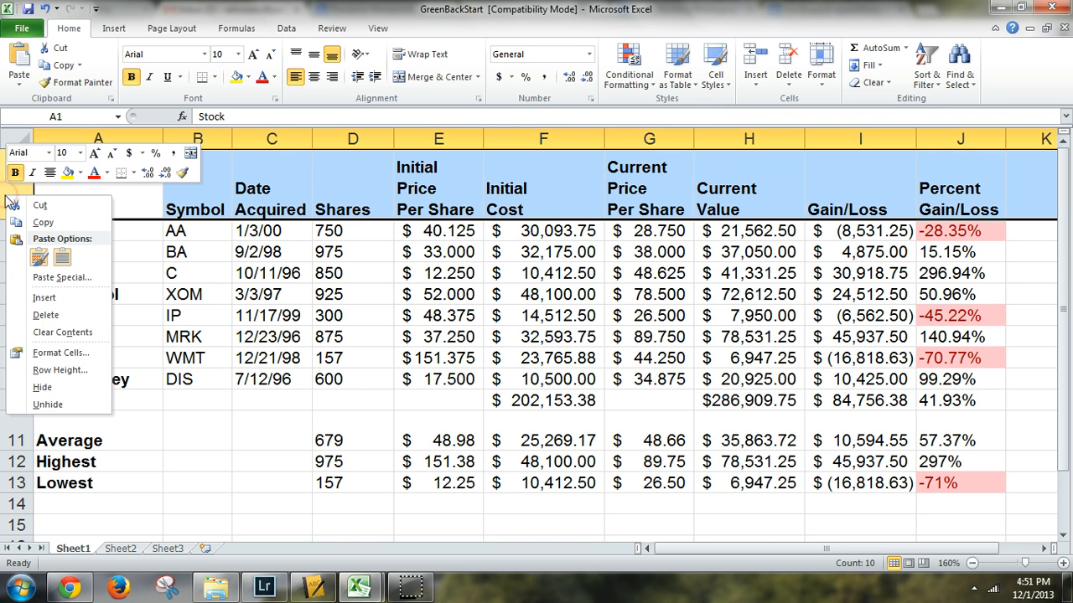
left_click(55, 300)
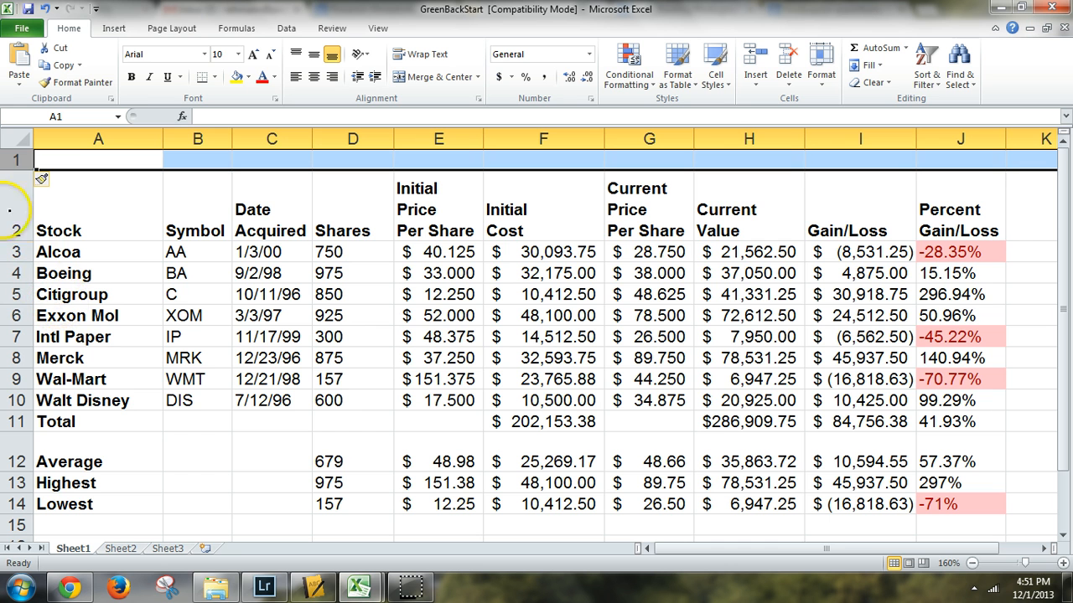
left_click(110, 158)
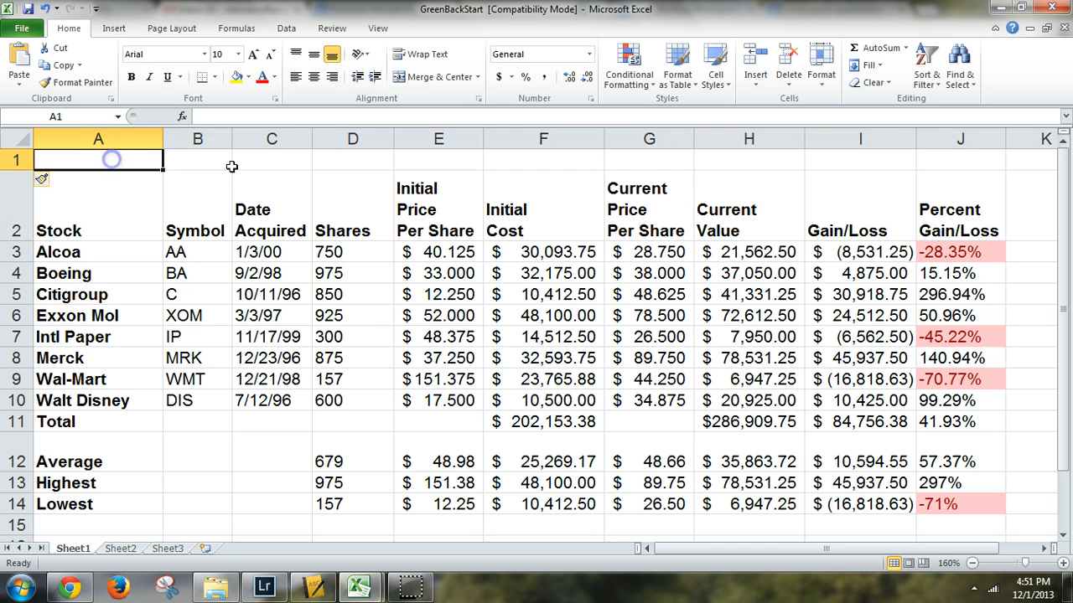
Merge and center A1:J1 and enter the title "Greenbacks Stocks" in it
left_click_drag(892, 158, 123, 150)
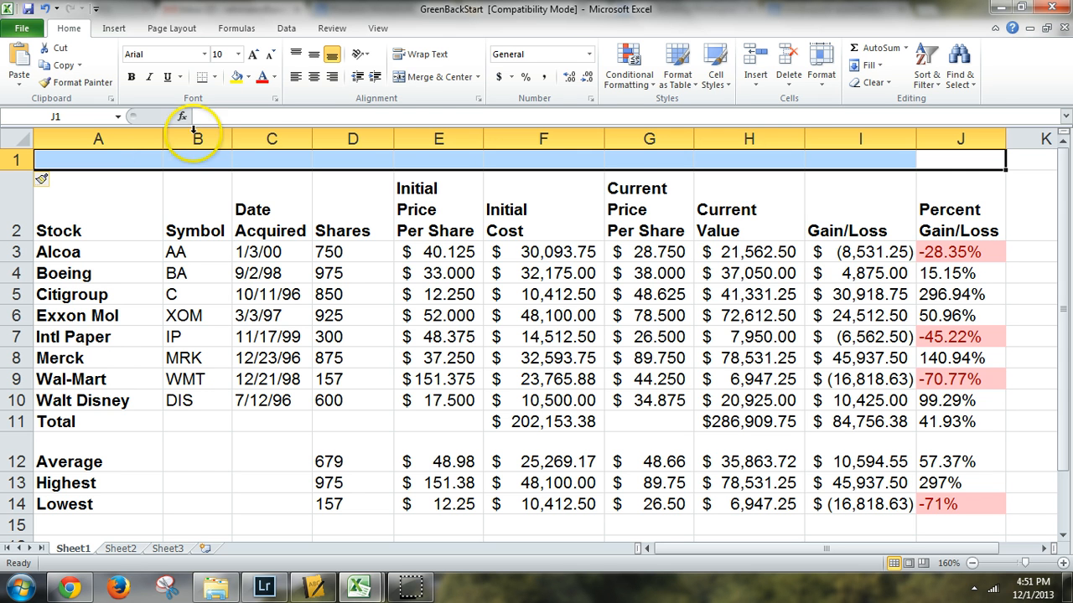
left_click(422, 81)
double_click(382, 159)
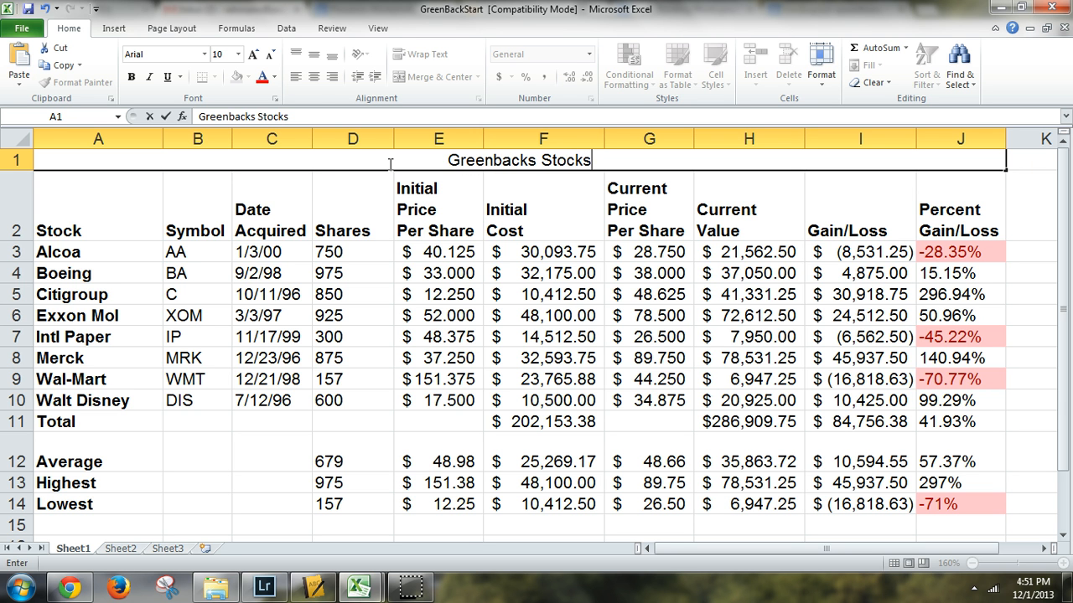
left_click(423, 270)
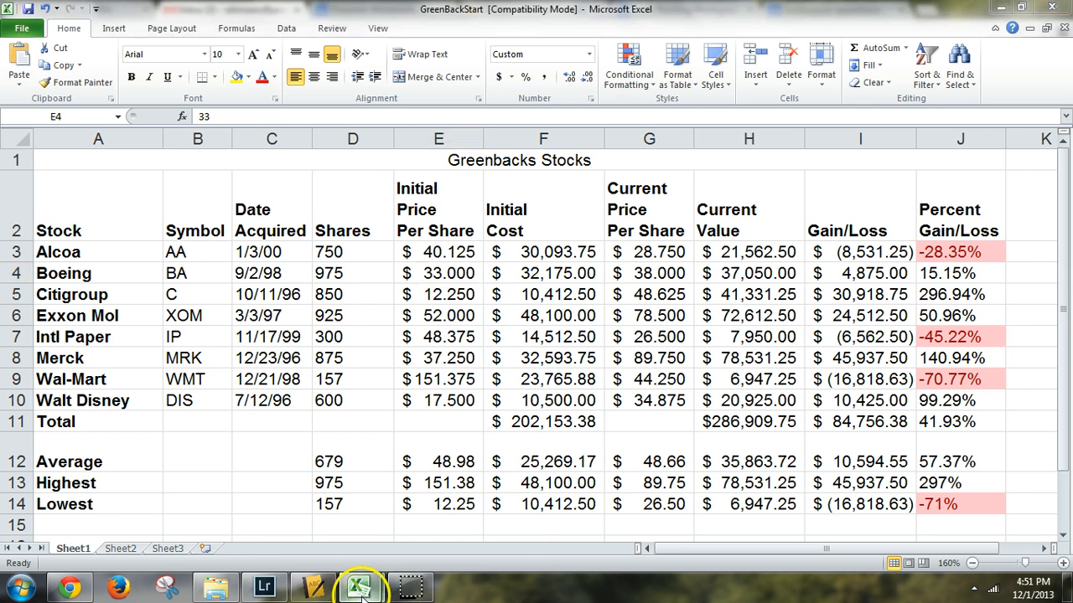
Check the title in the GreenBackEnd workbook and change the title in GreenBackStart to "Green Back Stock Club"
mouse_move(360, 587)
left_click(378, 523)
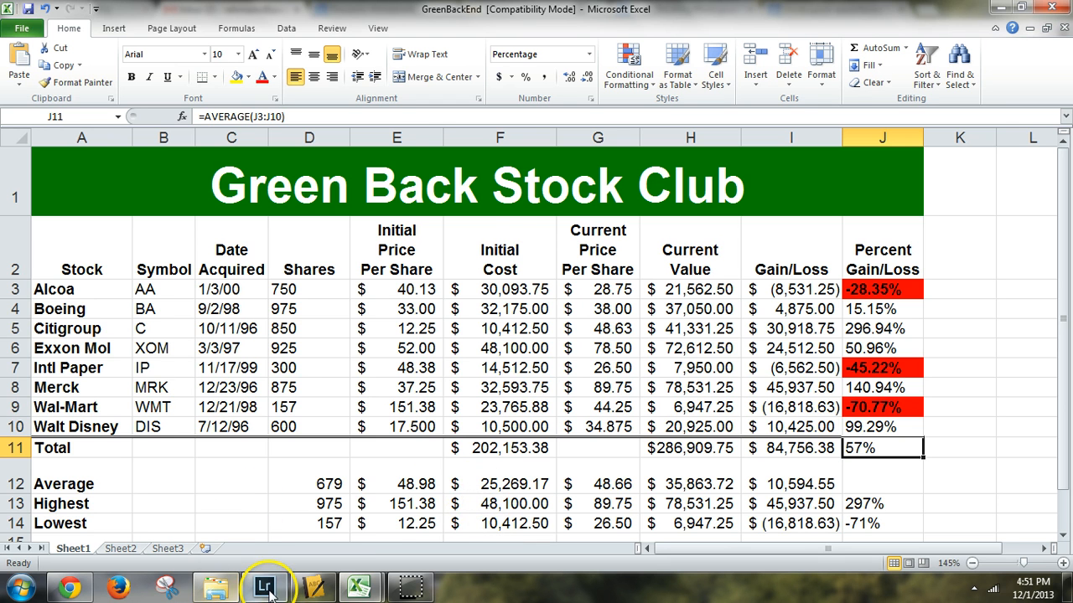
mouse_move(360, 587)
left_click(352, 524)
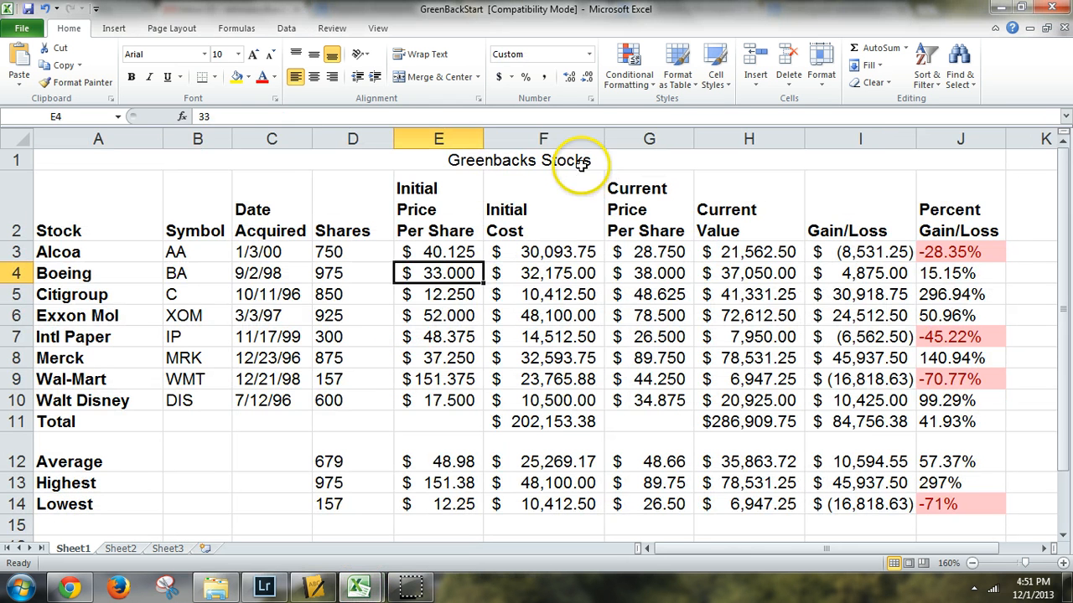
left_click(500, 161)
double_click(487, 162)
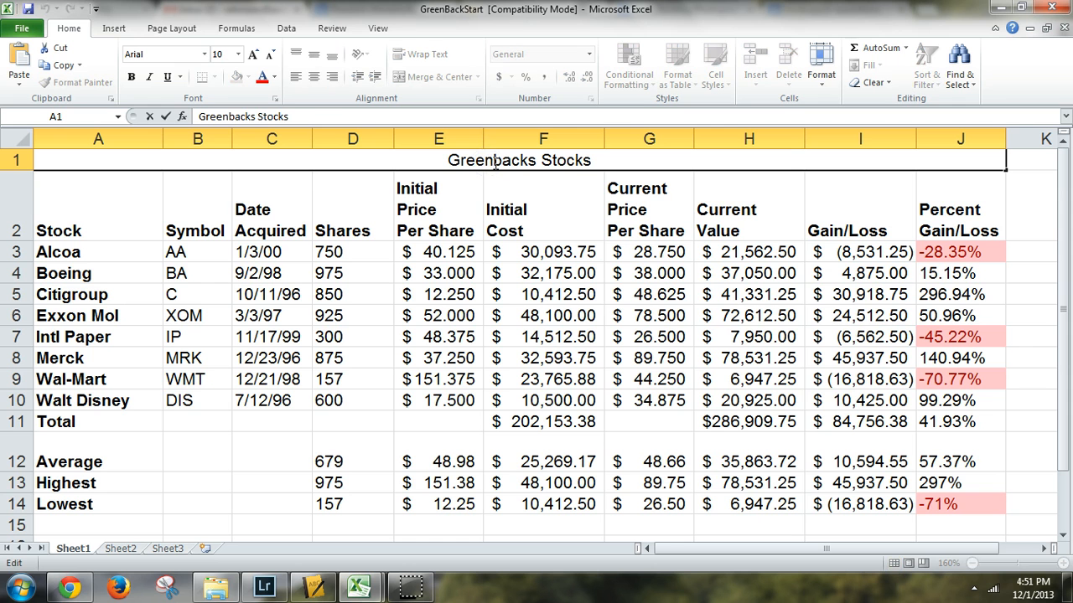
key("Delete")
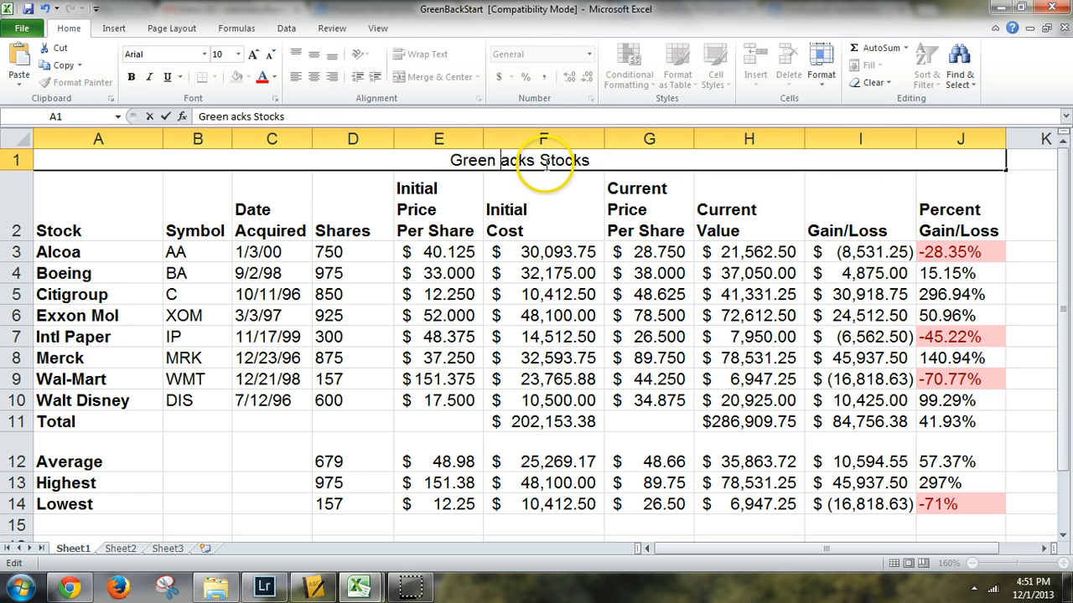
type("B")
key("BackSpace")
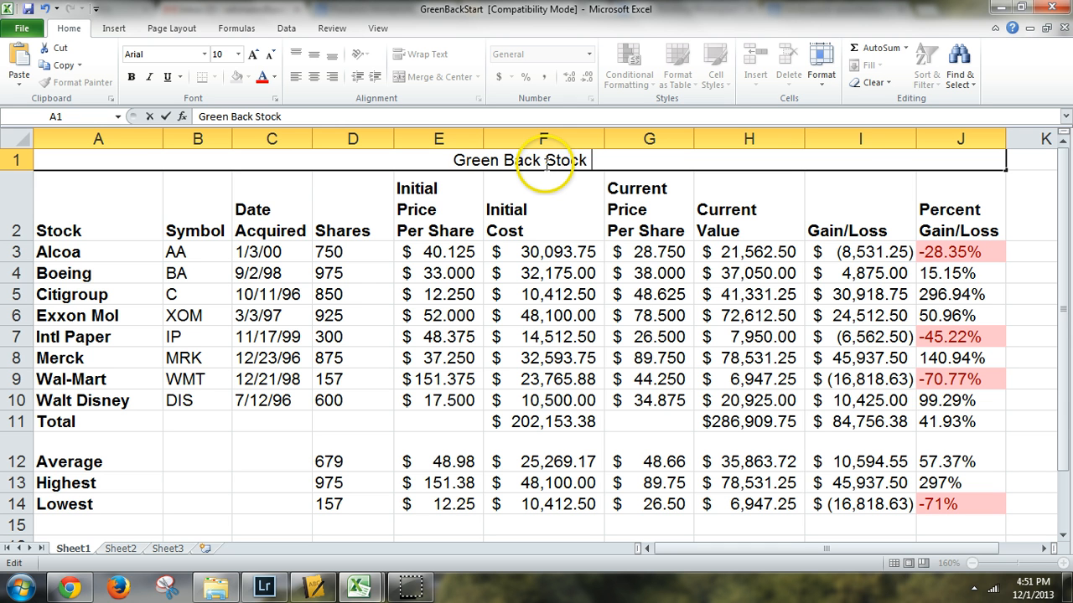
type("Club")
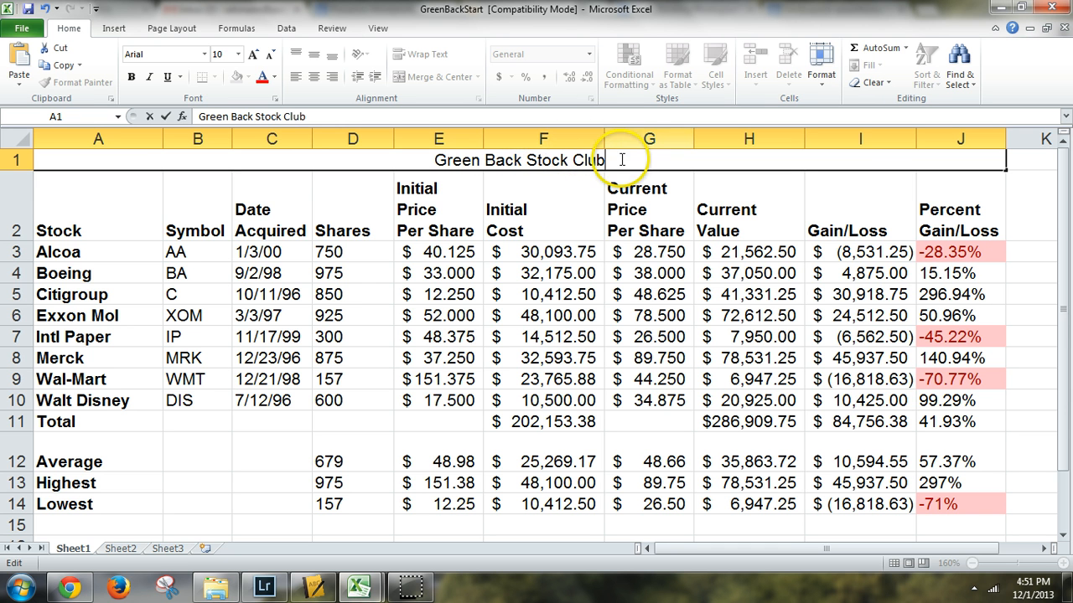
Set the title's font size to 22 and make row 1 slightly taller
left_click_drag(617, 163, 329, 153)
left_click(238, 54)
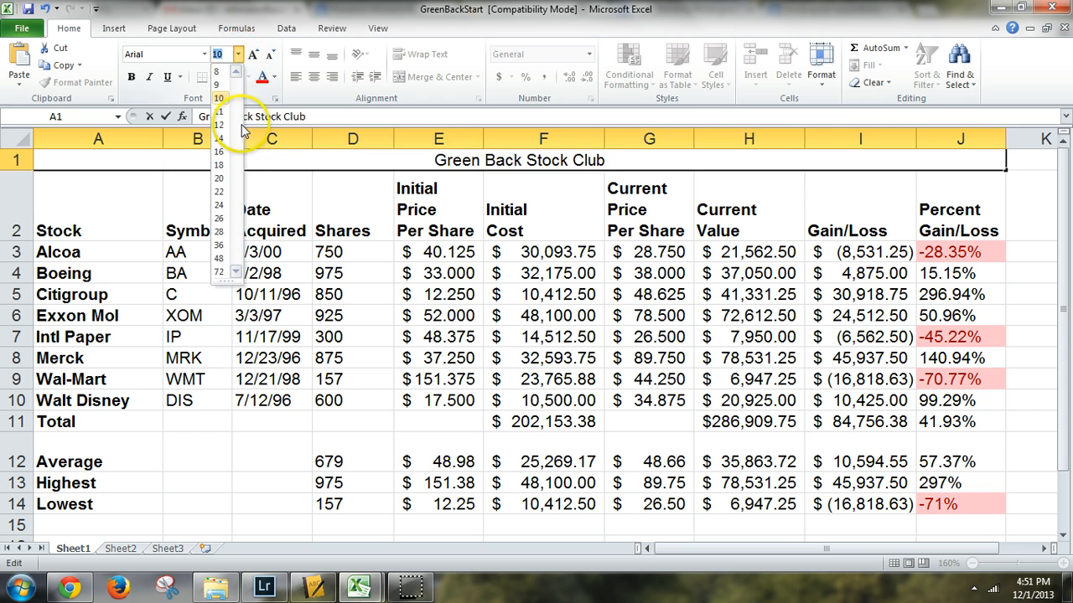
left_click(219, 192)
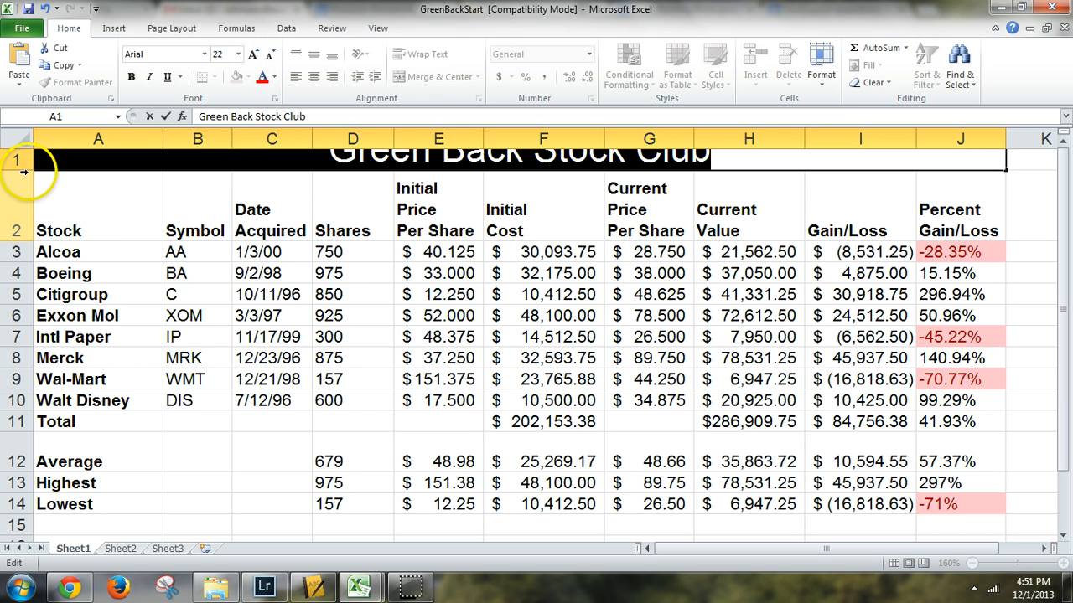
left_click(99, 198)
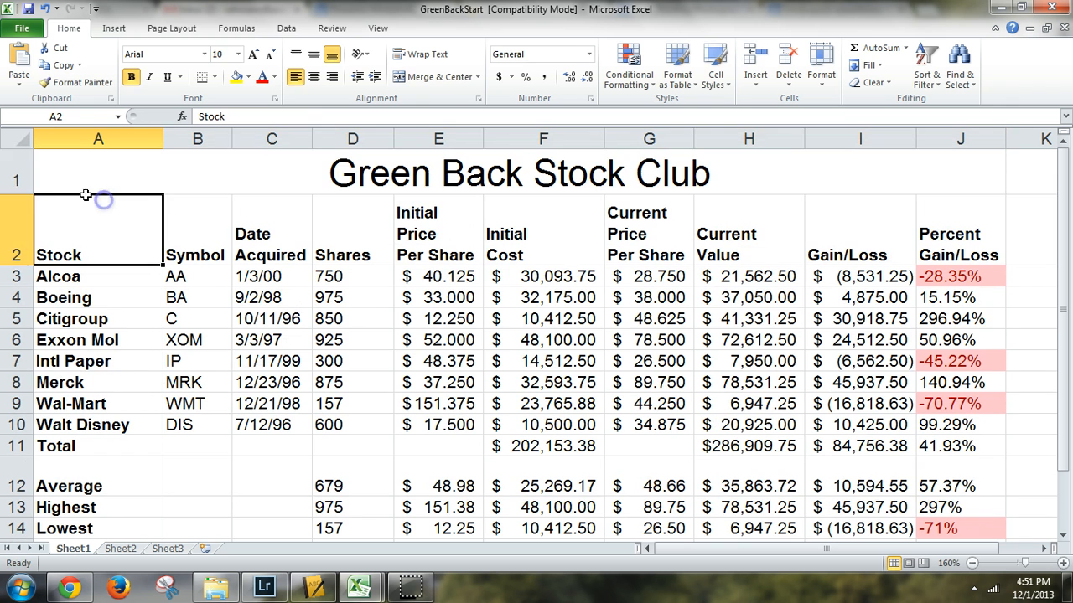
left_click(15, 180)
left_click_drag(22, 194, 22, 201)
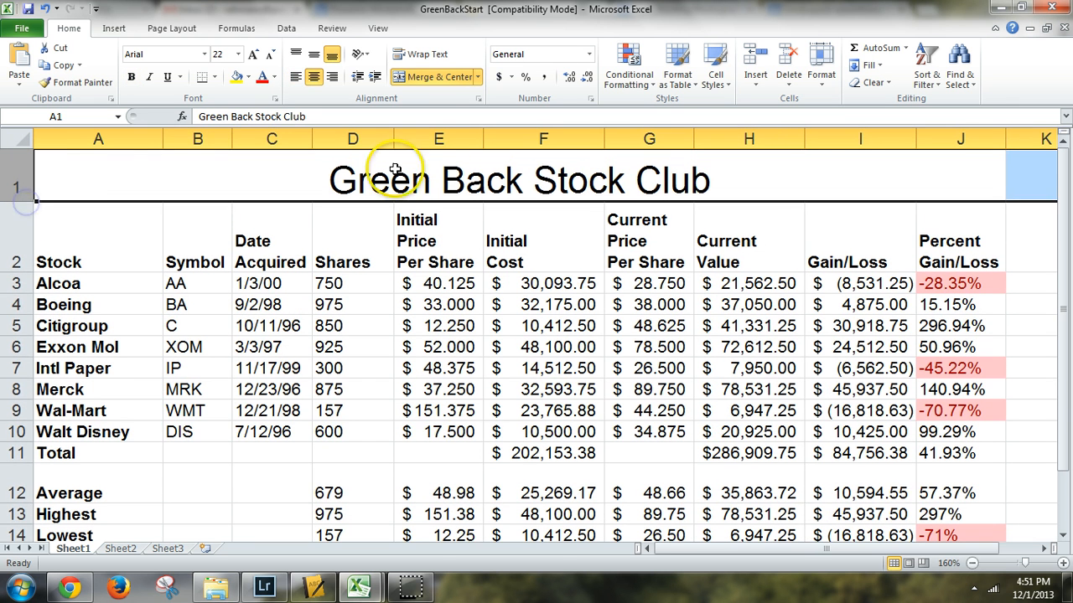
Set the title's font color to white and fill its merged cell with a dark green from the full color palette
left_click(402, 163)
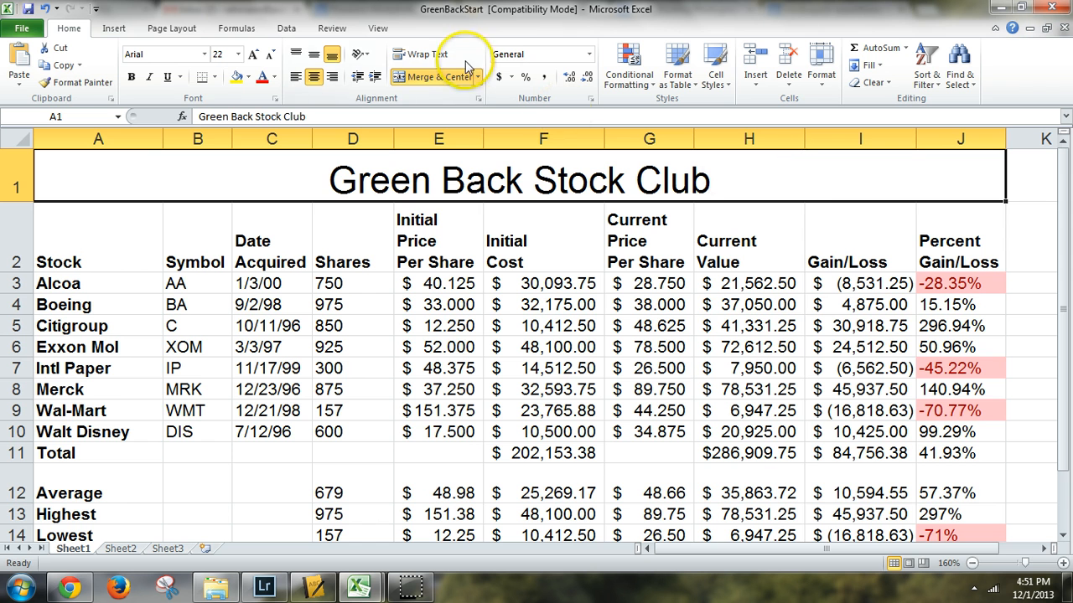
left_click(273, 77)
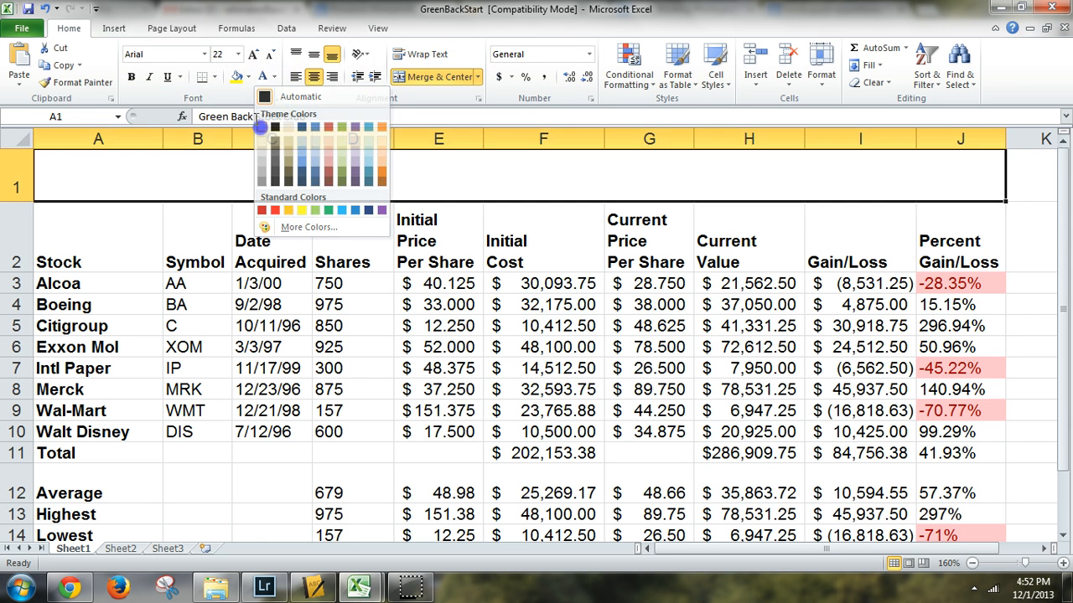
left_click(262, 129)
left_click(249, 77)
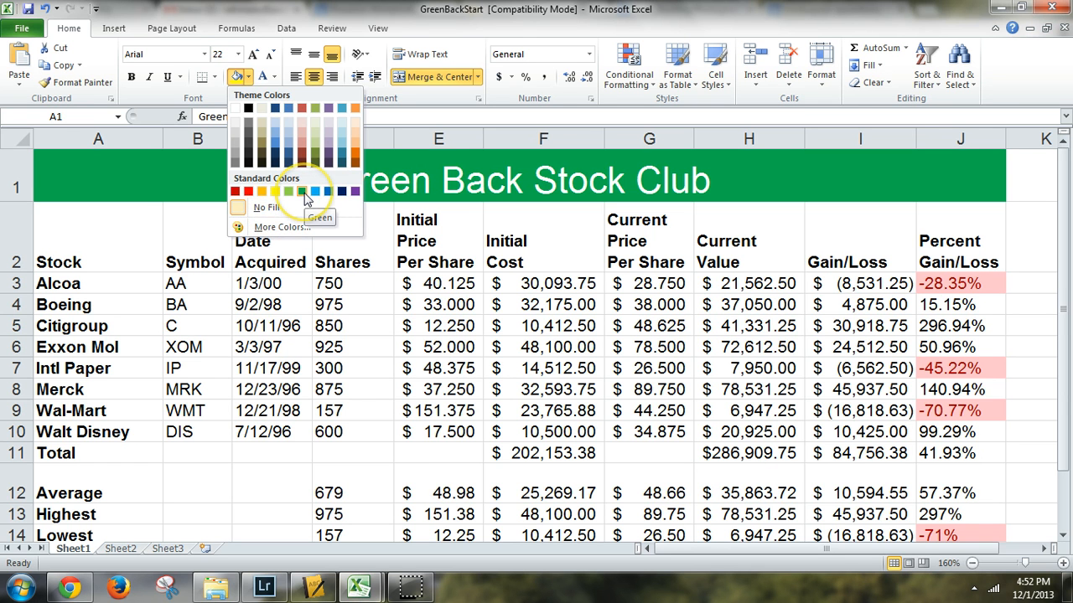
left_click(285, 226)
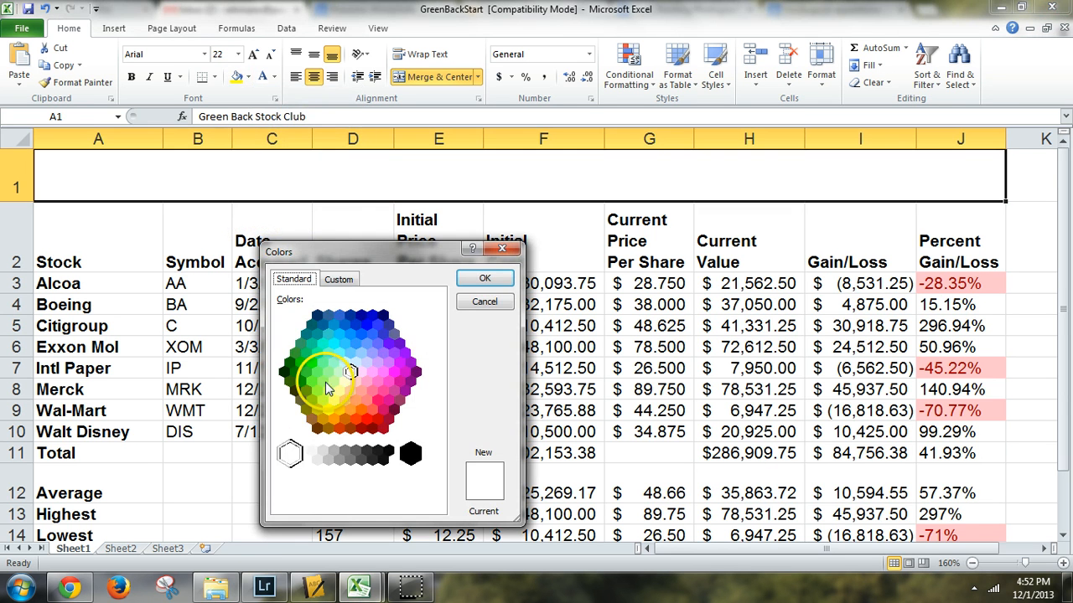
left_click(300, 364)
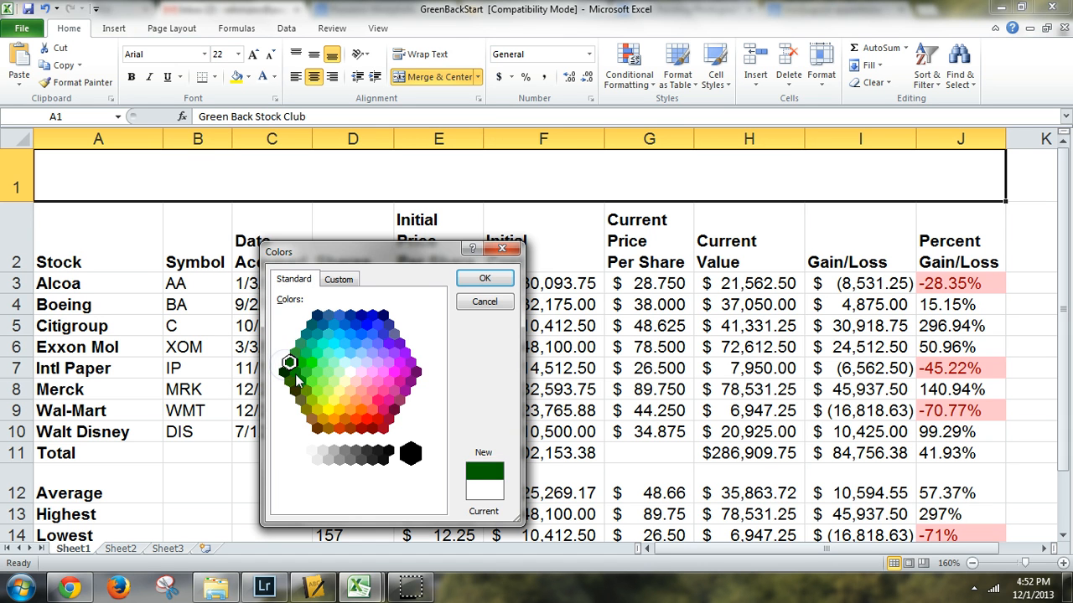
left_click(467, 285)
left_click(628, 222)
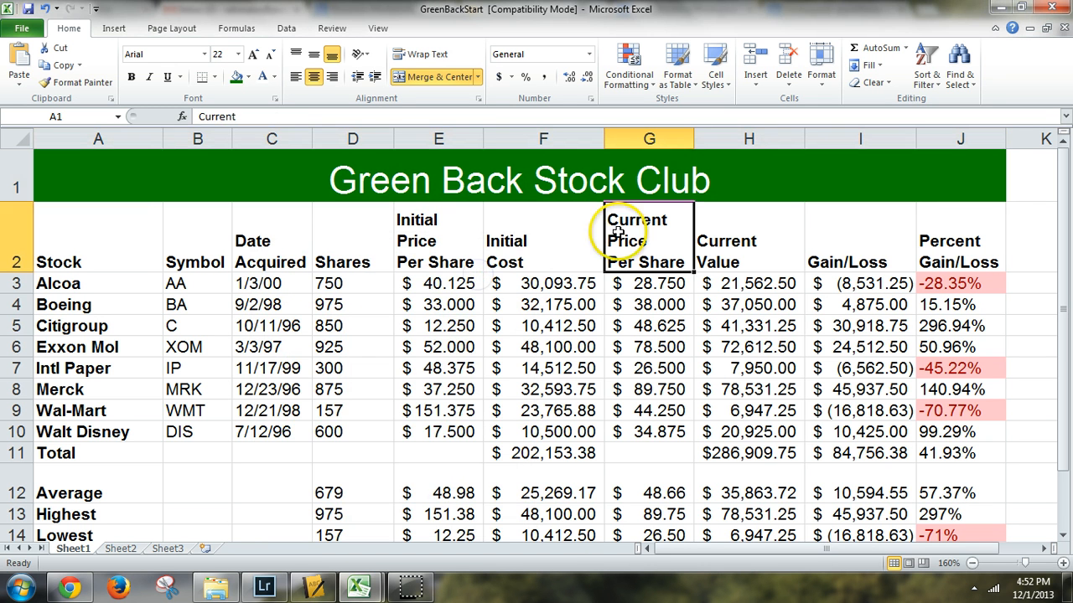
Bold the "Green Back Stock Club" title in row 1
left_click(156, 181)
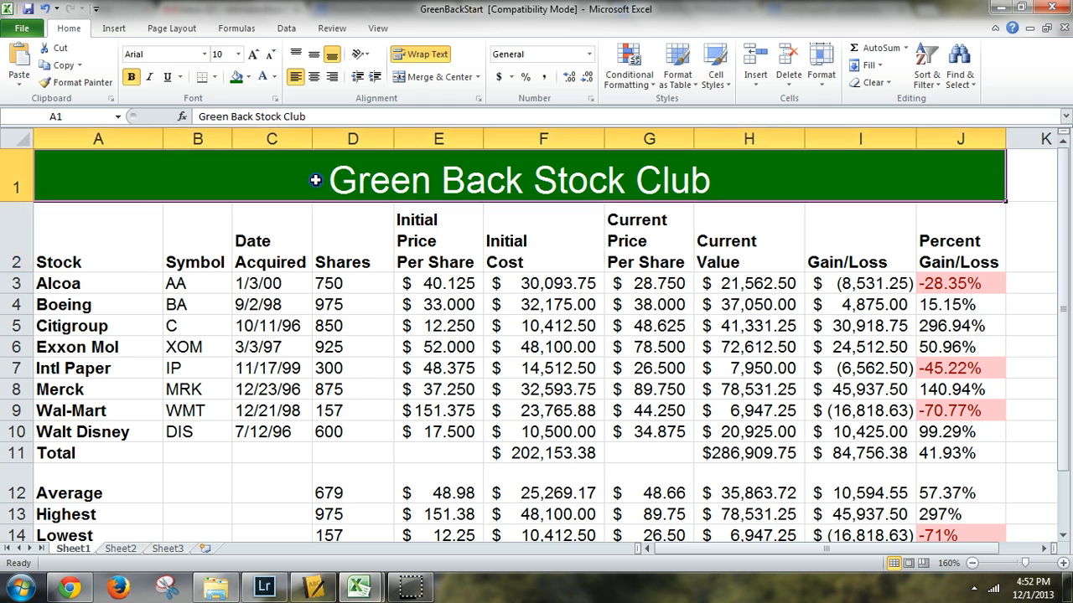
left_click(132, 77)
left_click(507, 262)
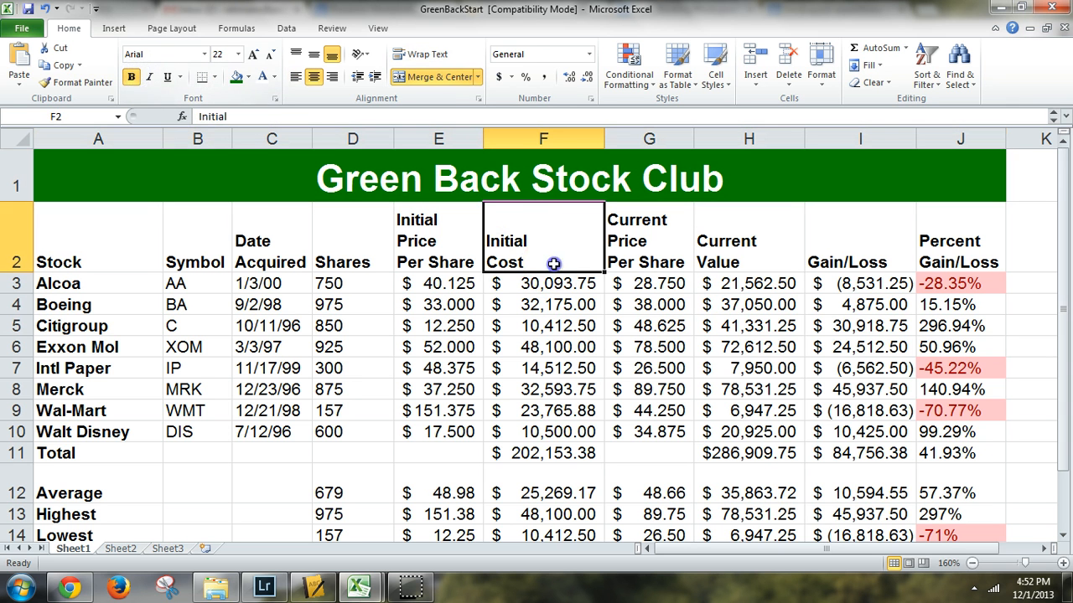
left_click(595, 455)
mouse_move(1064, 310)
left_mouse_down()
mouse_move(1066, 324)
mouse_move(1065, 309)
left_mouse_up()
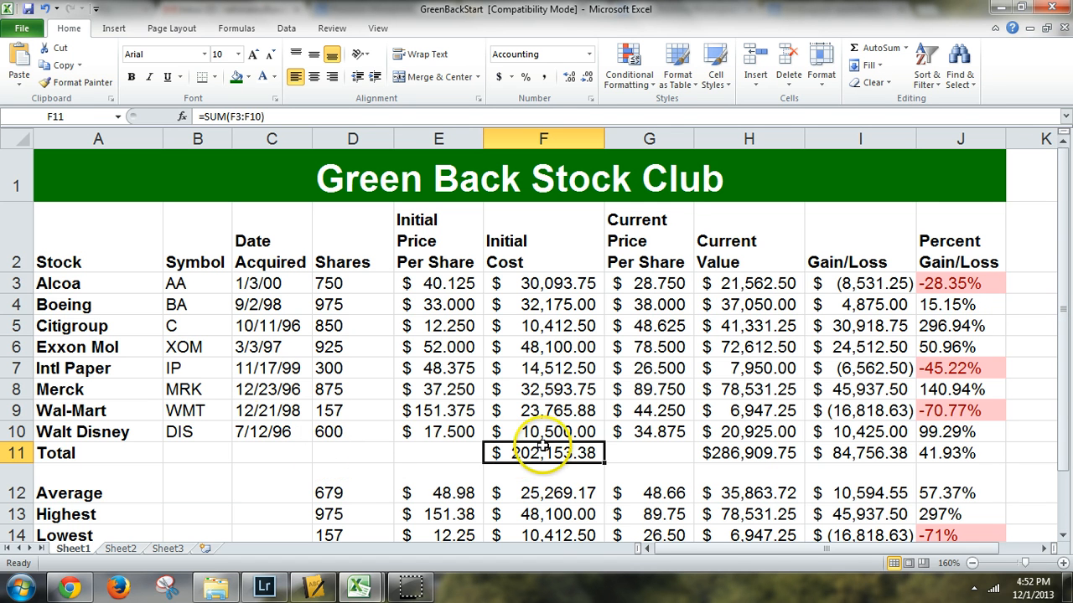
left_click_drag(64, 267, 974, 432)
left_click(440, 492)
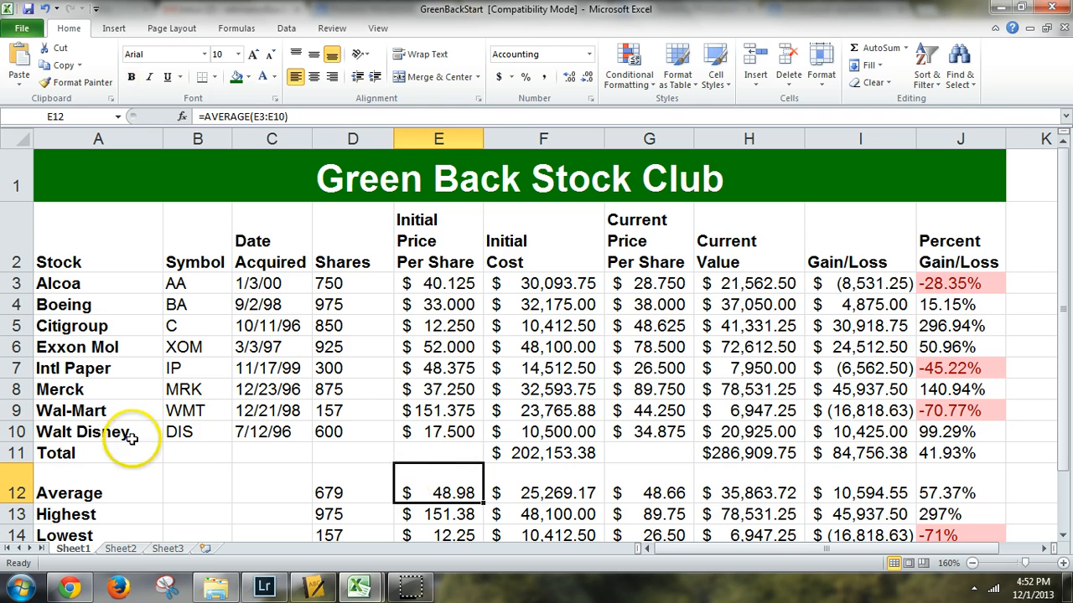
Add a bottom double border under the Walt Disney row, across A10:J10
left_click_drag(141, 431, 964, 431)
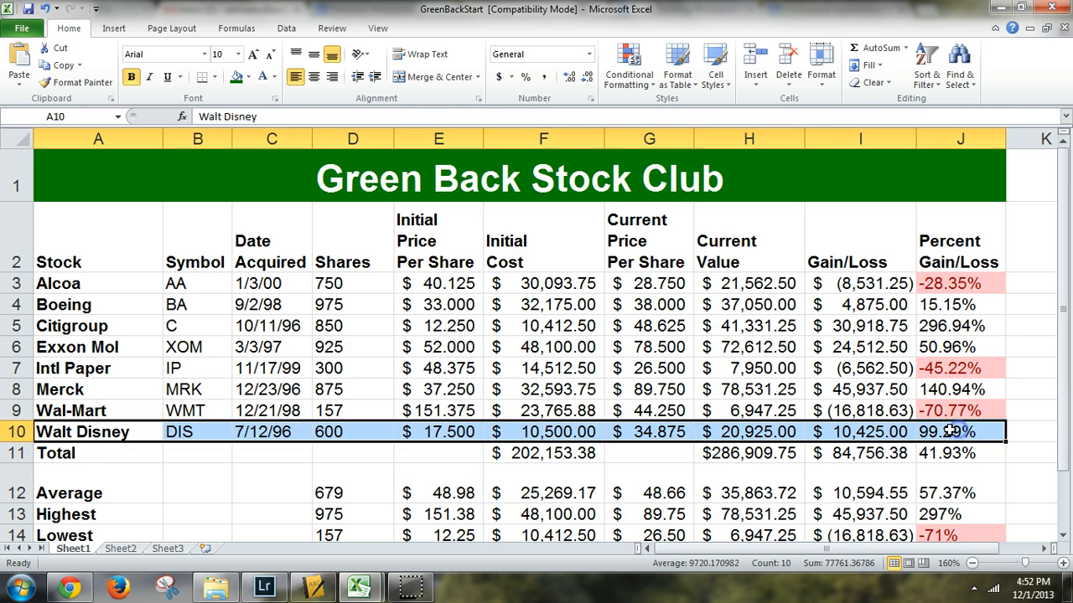
left_click(215, 77)
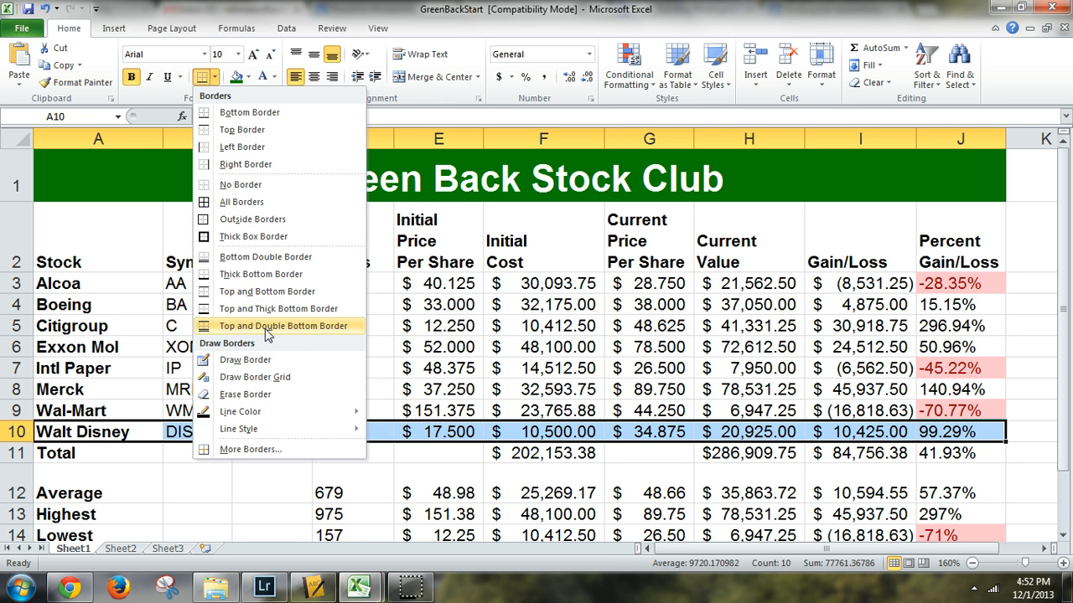
left_click(257, 258)
left_click(561, 389)
left_click(818, 498)
left_click(1021, 454)
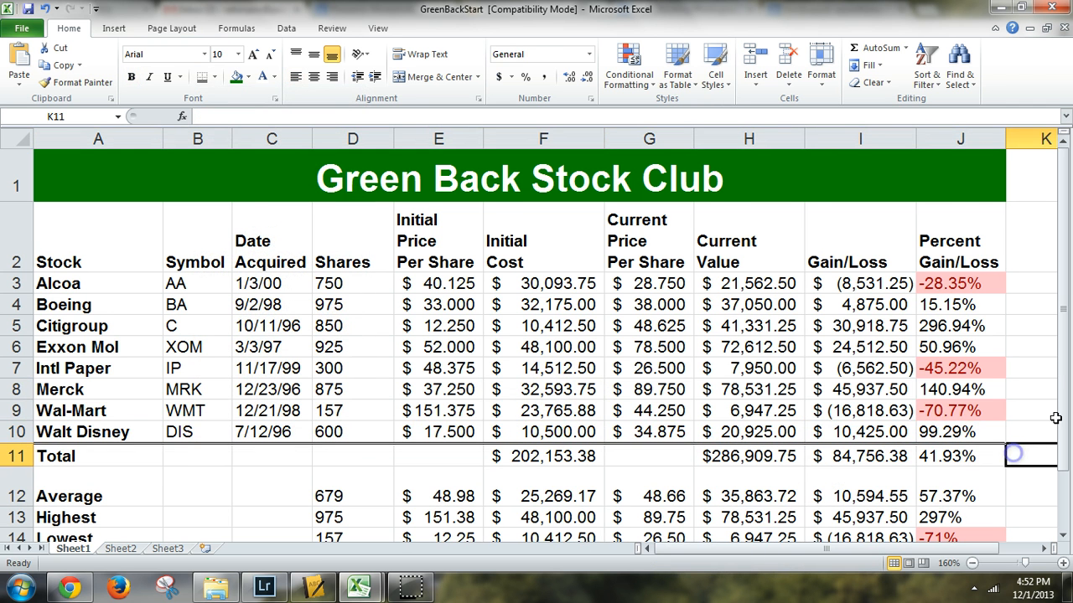
Compare the finished GreenBackEnd workbook with GreenBackStart and review the whole formatted table in GreenBackStart
left_click_drag(1065, 394, 1068, 408)
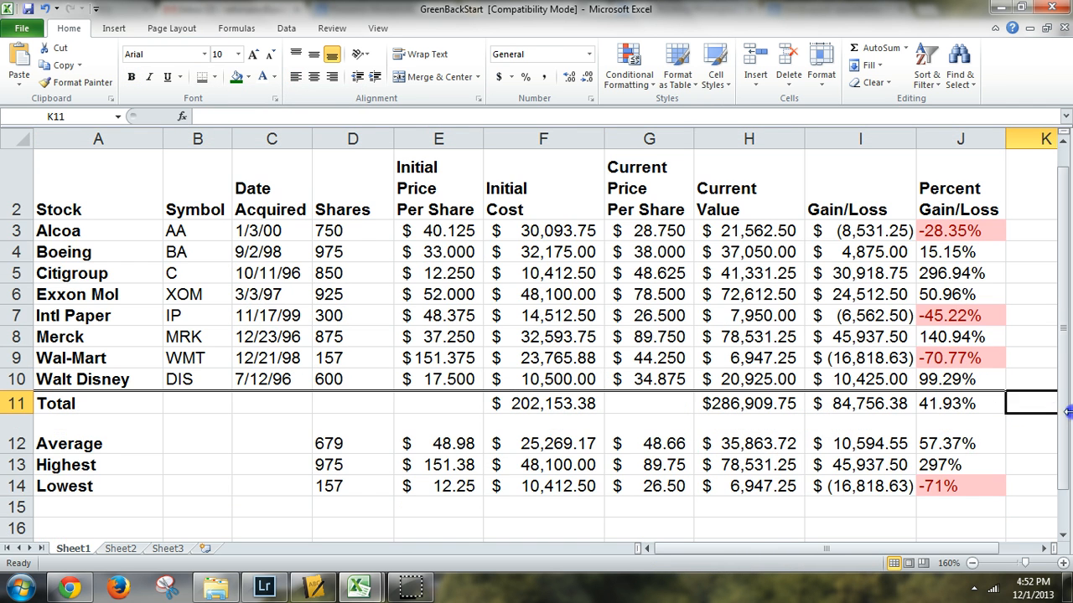
left_click(367, 594)
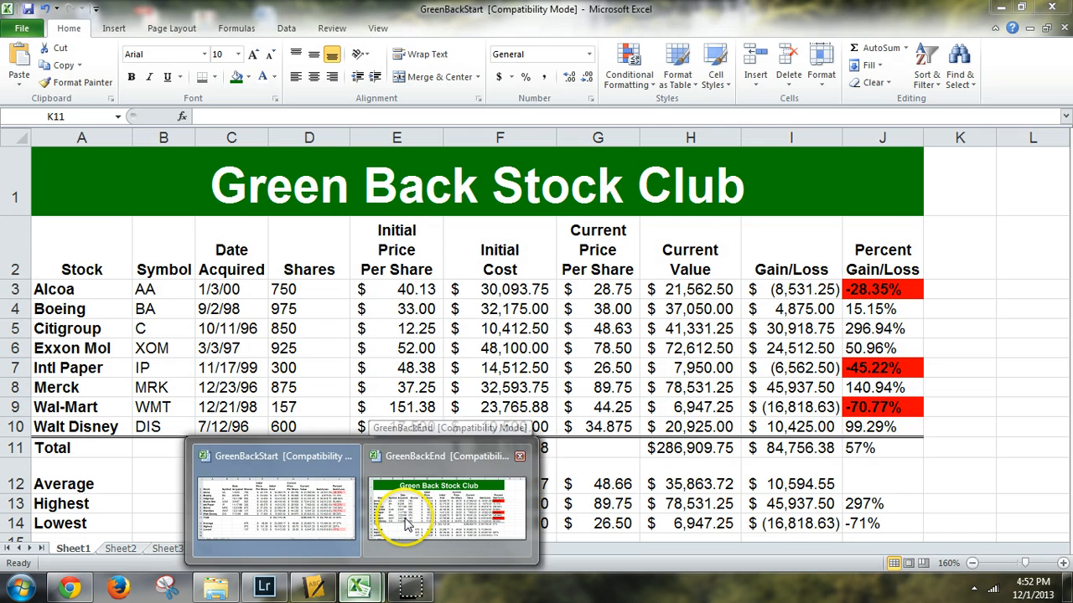
left_click(393, 519)
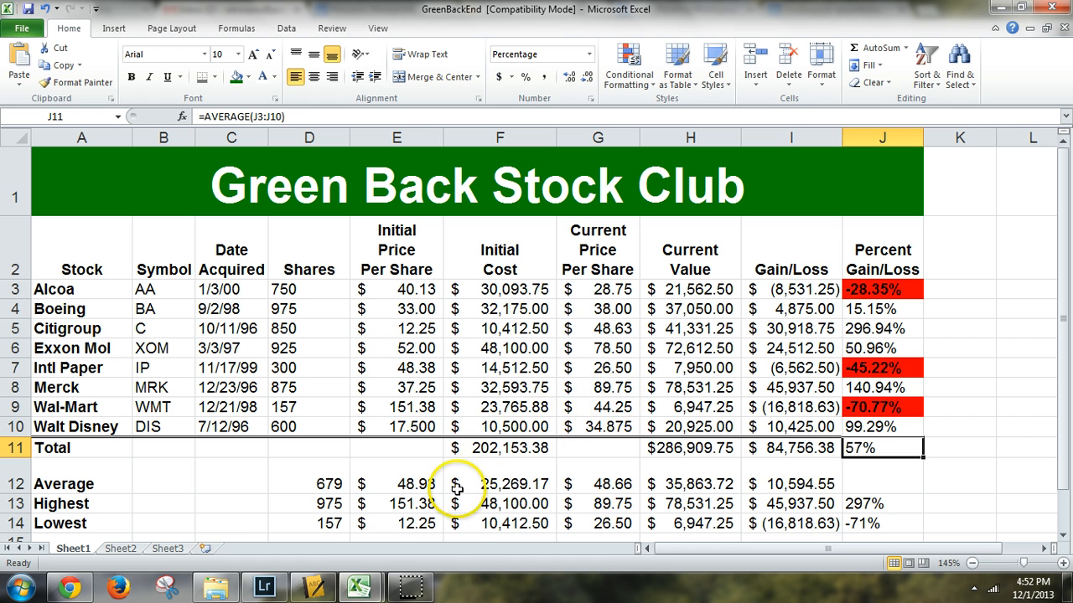
mouse_move(359, 584)
left_click(340, 540)
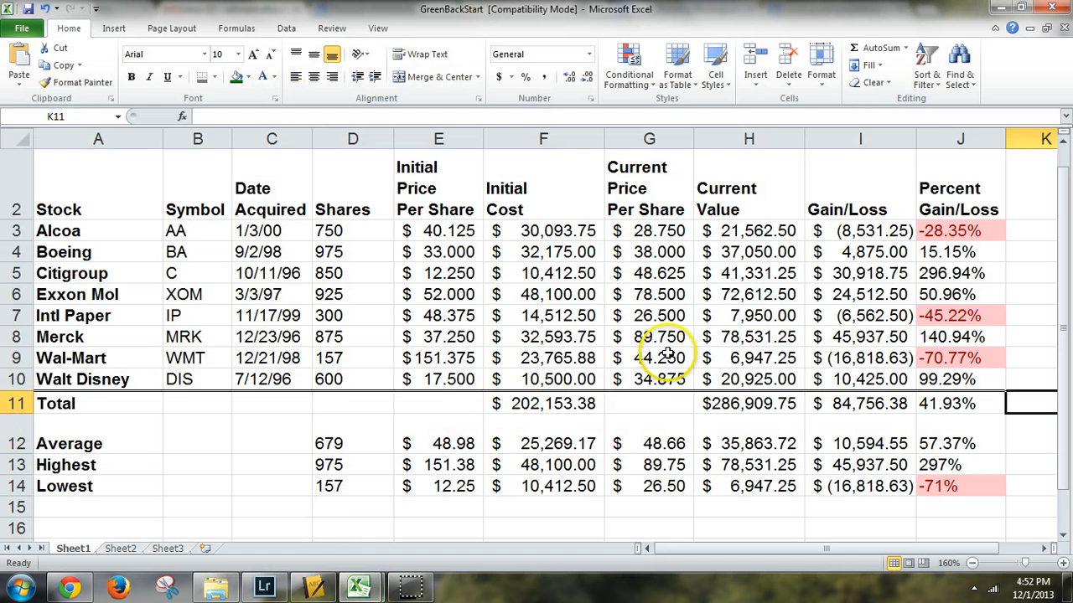
scroll(817, 327, "down", 1, "ctrl")
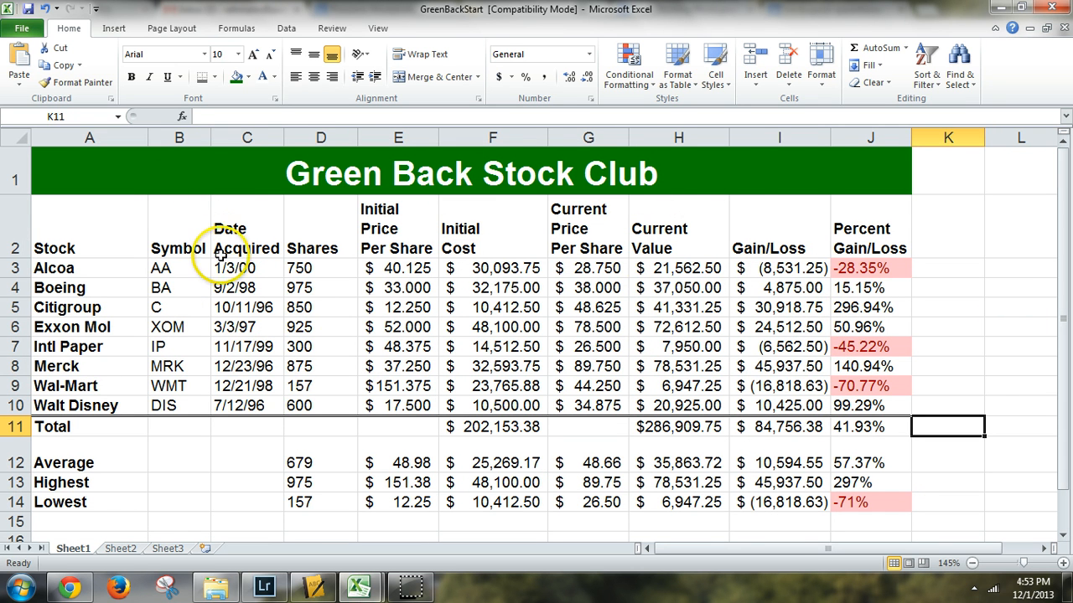
left_click(521, 325)
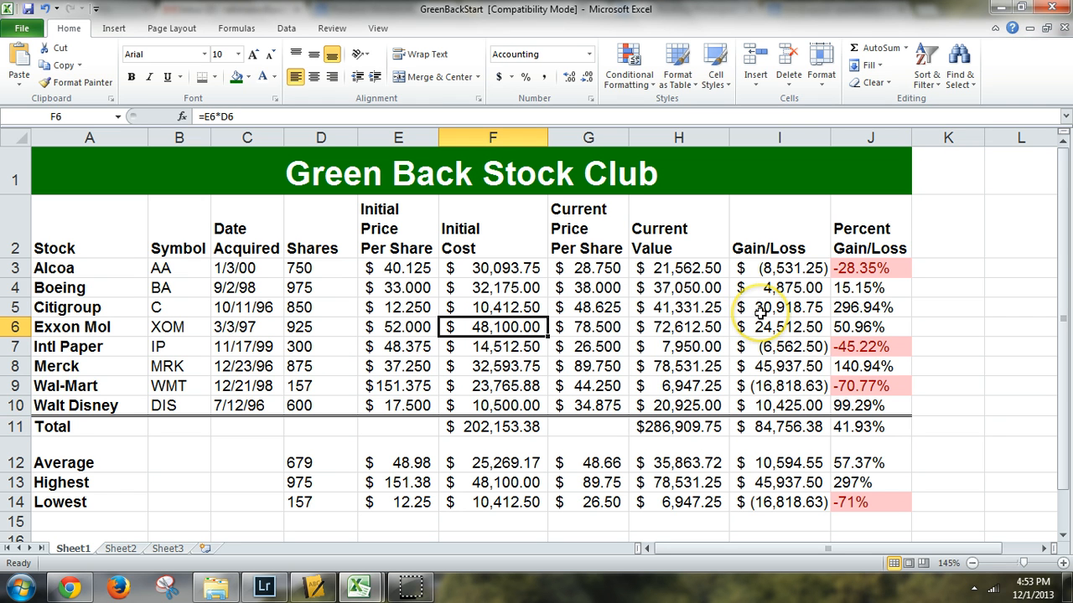